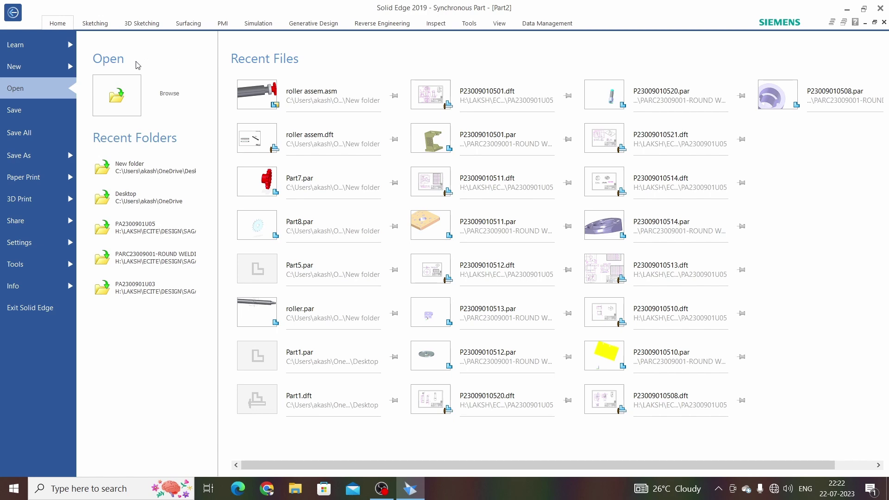
# - Create a new ISO Metric Part document and switch its modeling environment from synchronous to ordered
pyautogui.click(30, 66)
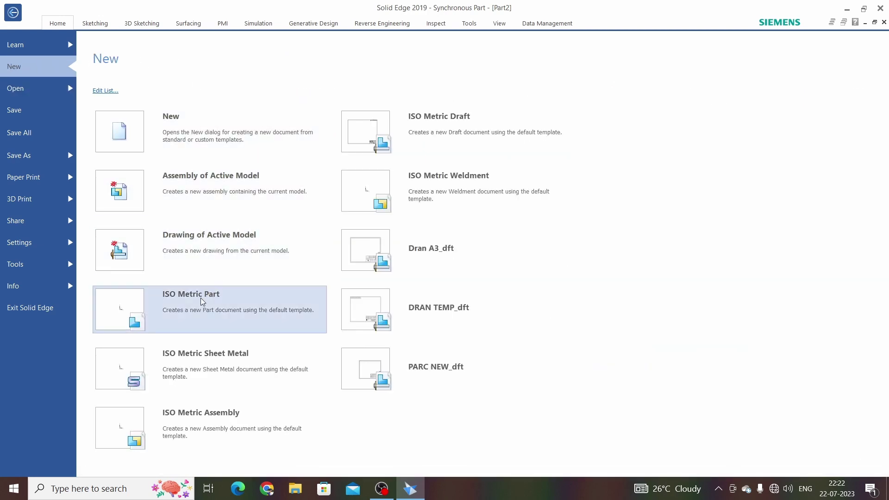
pyautogui.click(196, 304)
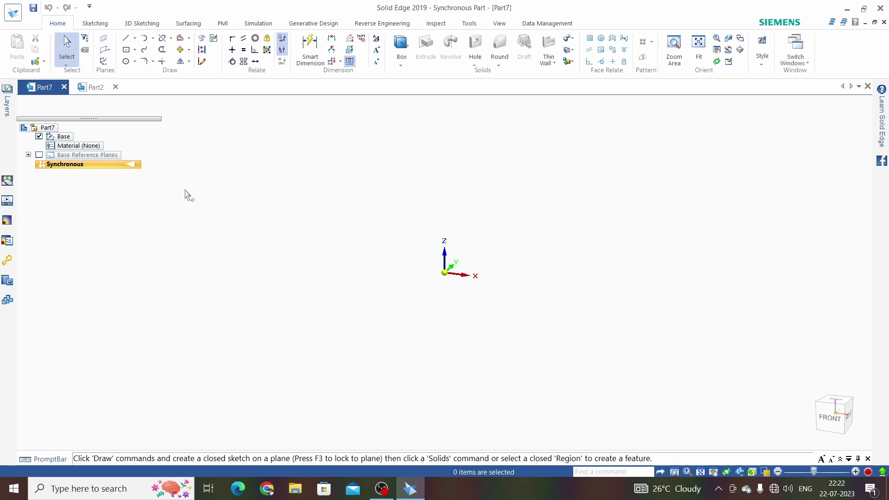
pyautogui.rightClick(99, 168)
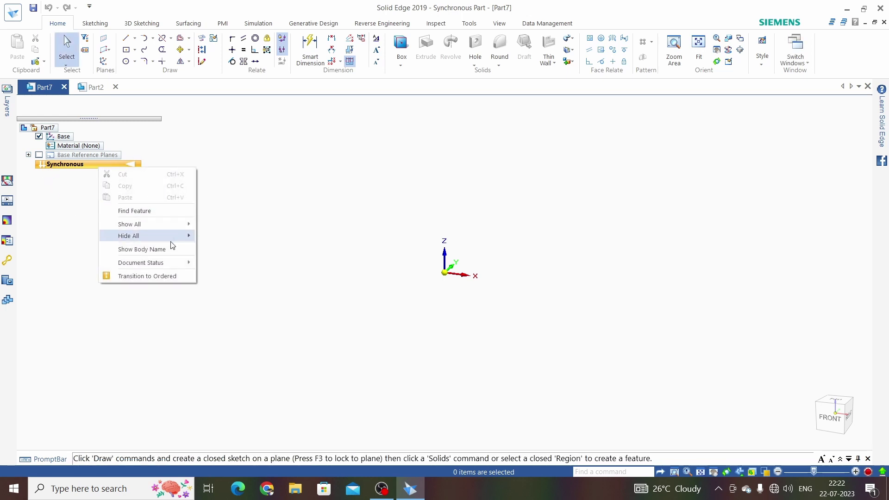
pyautogui.click(132, 276)
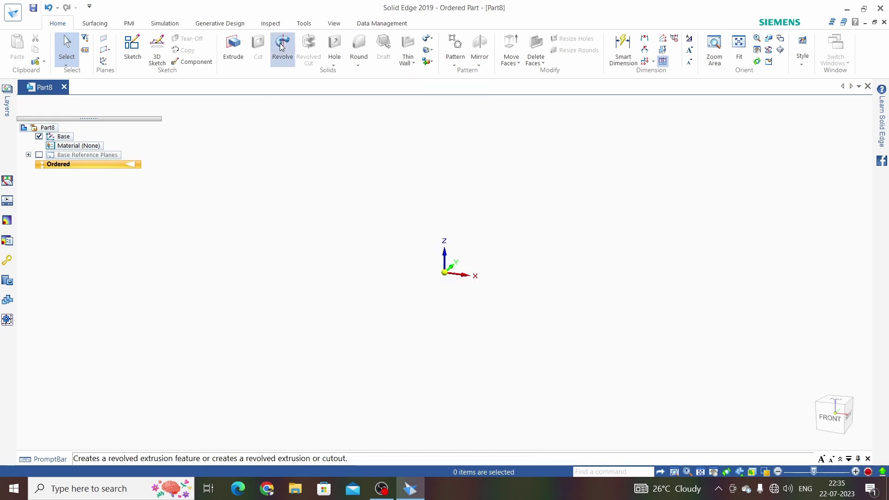
# - Start a Revolve feature and open its profile sketch on the front XZ plane
pyautogui.click(283, 46)
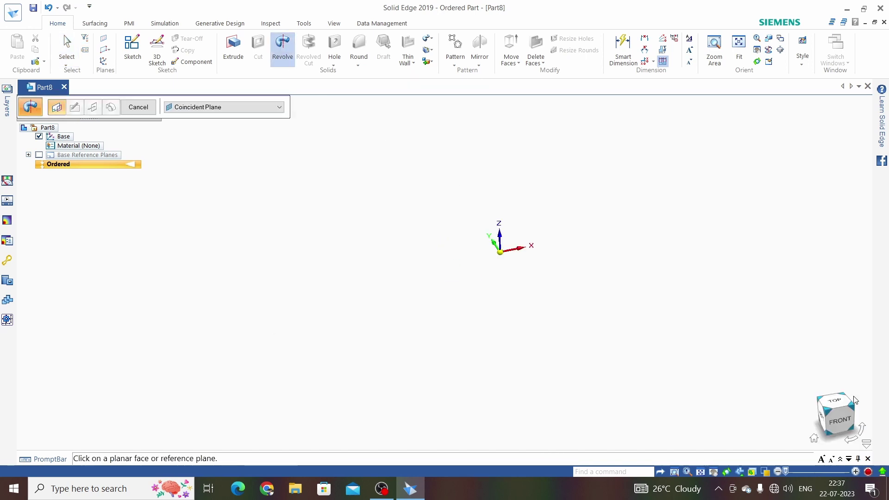
pyautogui.click(842, 420)
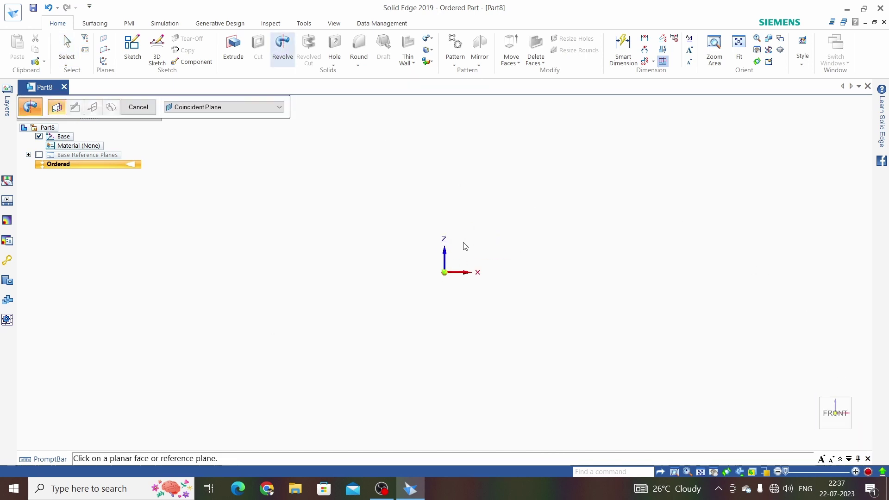
pyautogui.click(458, 265)
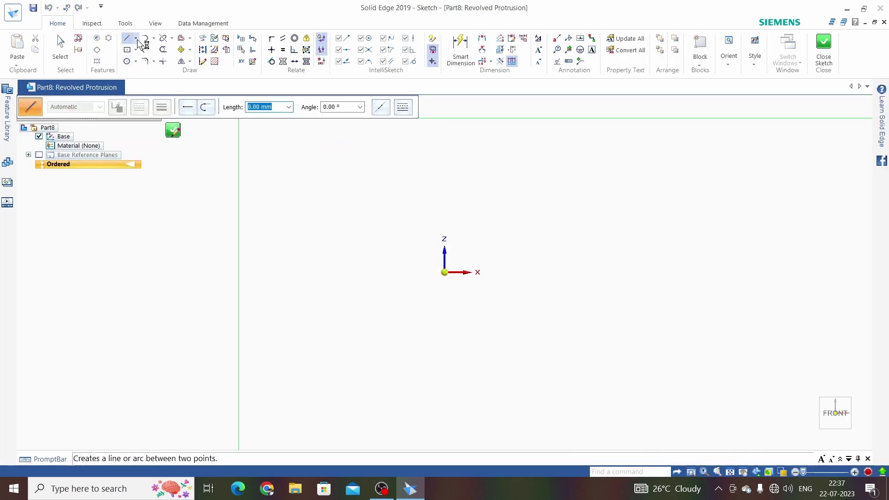
# - Draw a horizontal base line about 147 mm long from the origin along the X axis
pyautogui.click(135, 38)
pyautogui.click(154, 57)
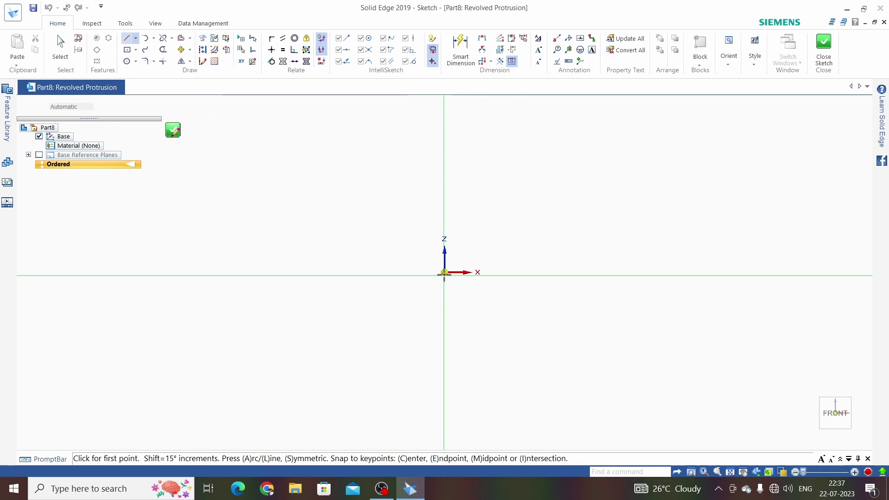
pyautogui.click(444, 272)
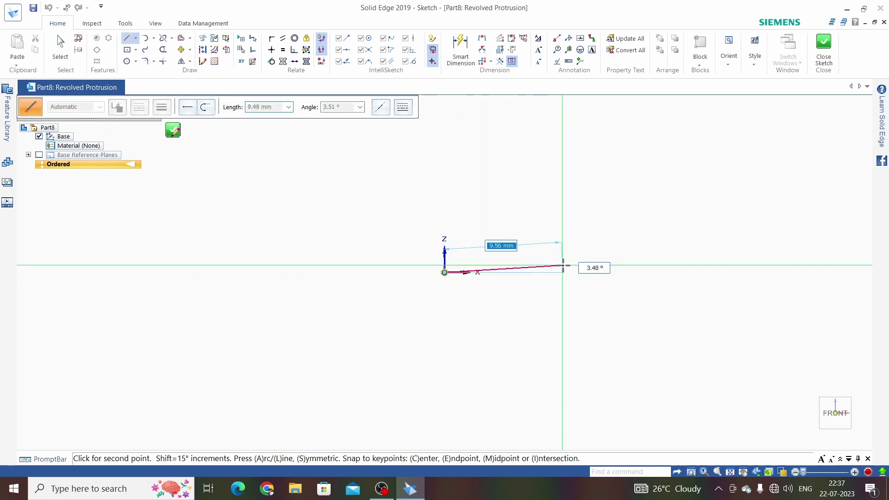
pyautogui.scroll(-5, 407, 272)
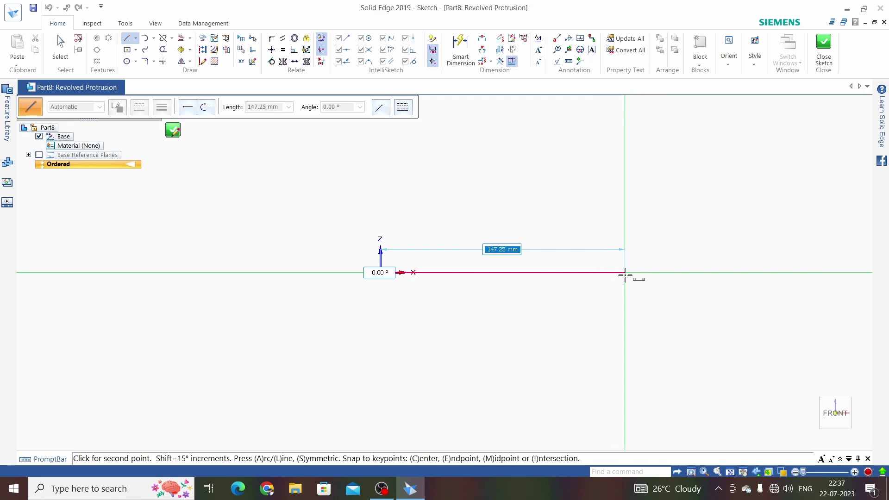
pyautogui.click(625, 274)
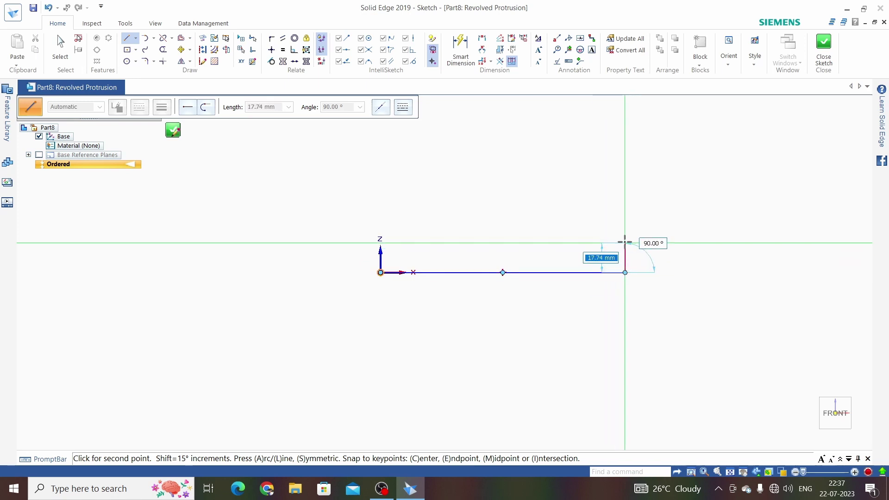
# - Continue the profile with an edge about 31 mm up, an inward step, a short riser and a horizontal line about 33 mm long
pyautogui.scroll(2, 626, 239)
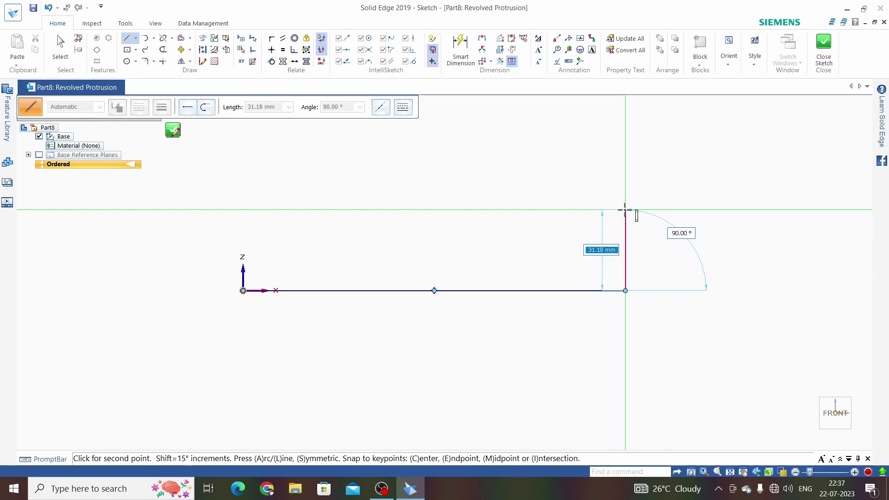
pyautogui.click(625, 209)
pyautogui.click(561, 210)
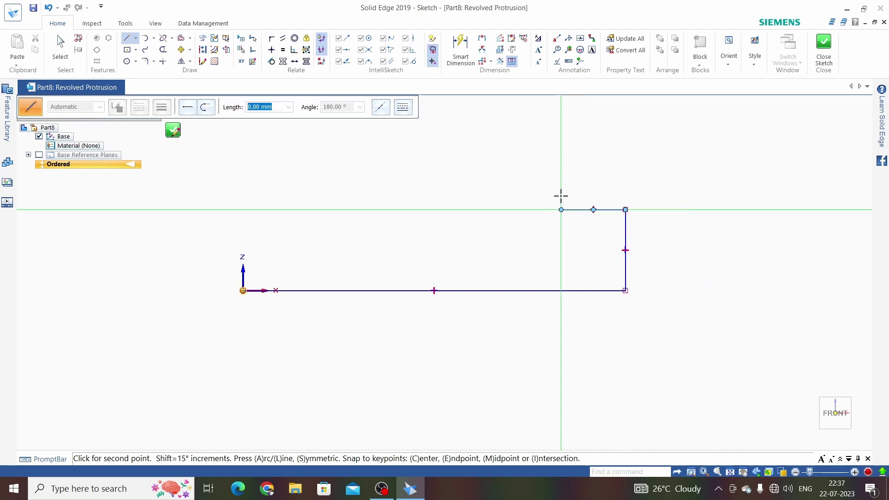
pyautogui.click(562, 175)
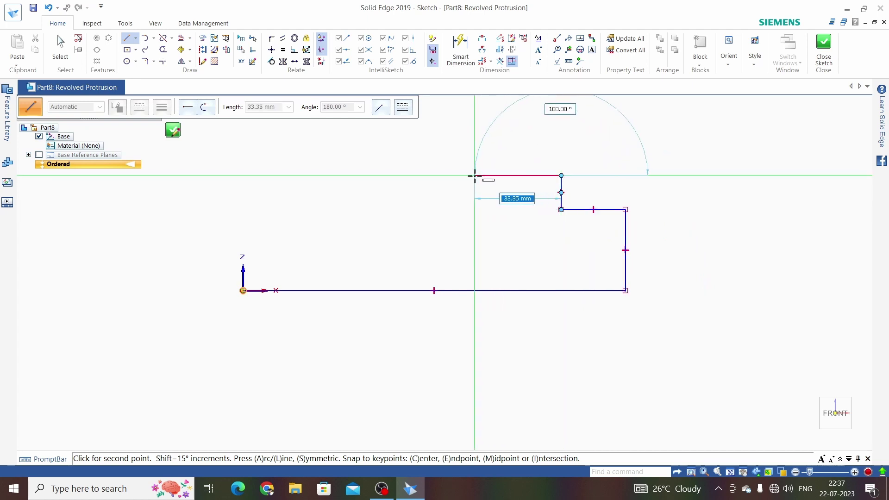
pyautogui.click(475, 175)
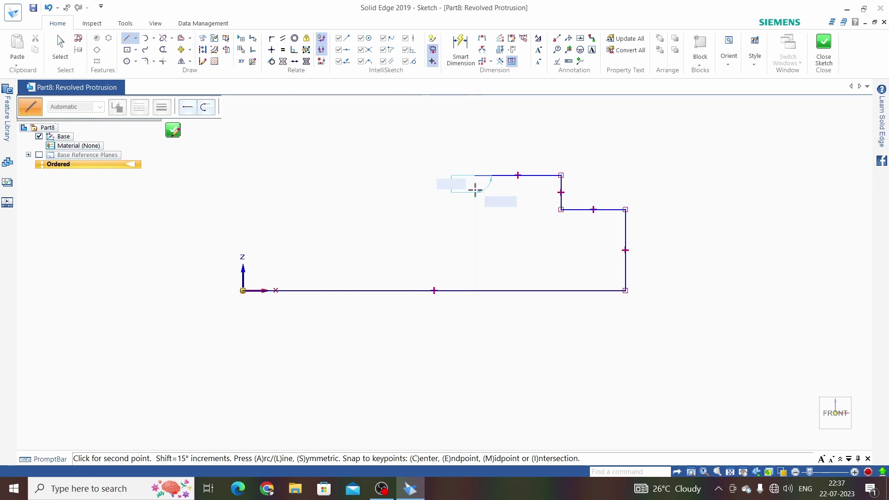
# - Add a downward-bulging arc of about 12.4 mm radius, followed by a horizontal line about 22 mm long toward the Z axis
pyautogui.press('a')
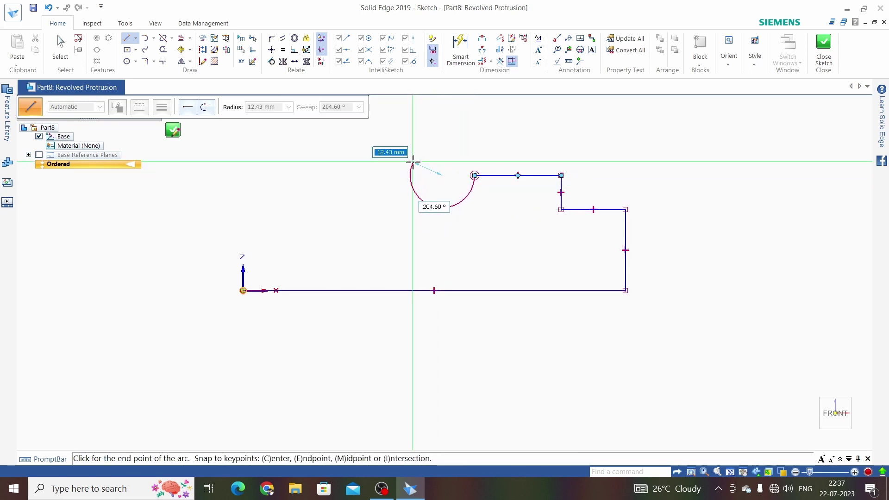
pyautogui.click(413, 162)
pyautogui.scroll(-1, 439, 175)
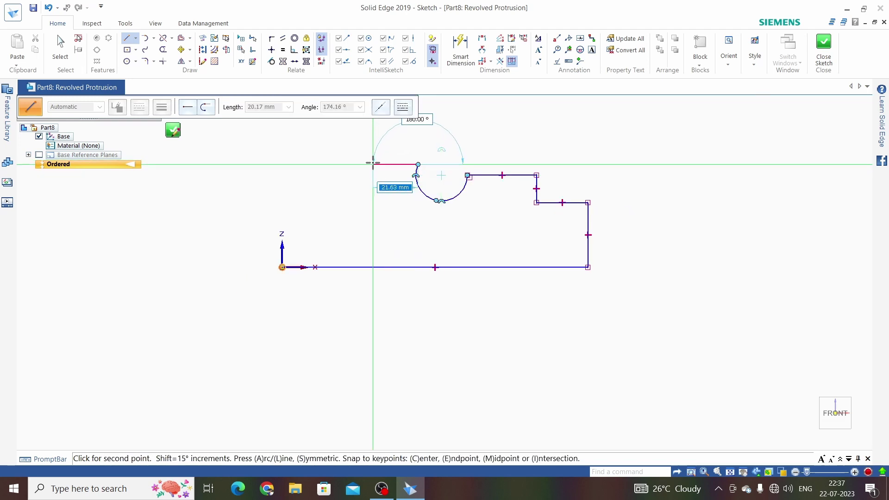
pyautogui.click(373, 165)
# - Complete the profile with two more steps rising toward the Z axis, a horizontal top line and a vertical line closing at the origin
pyautogui.scroll(-2, 374, 164)
pyautogui.scroll(2, 375, 162)
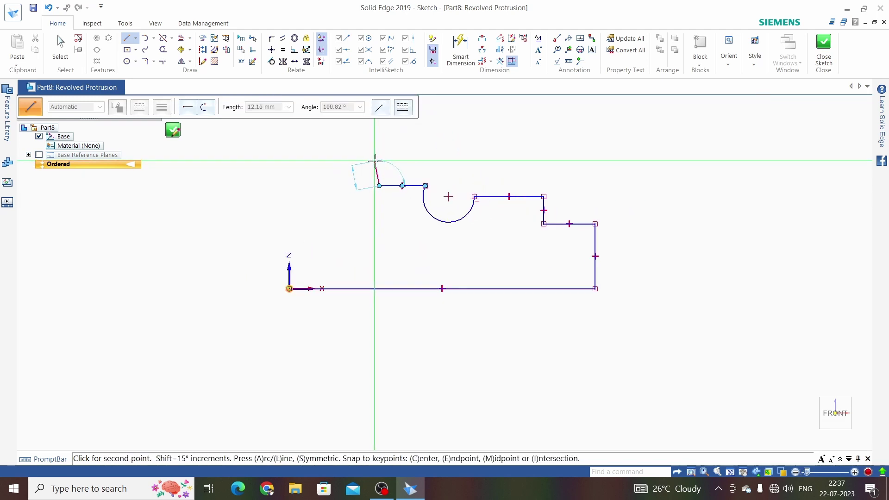
pyautogui.click(378, 161)
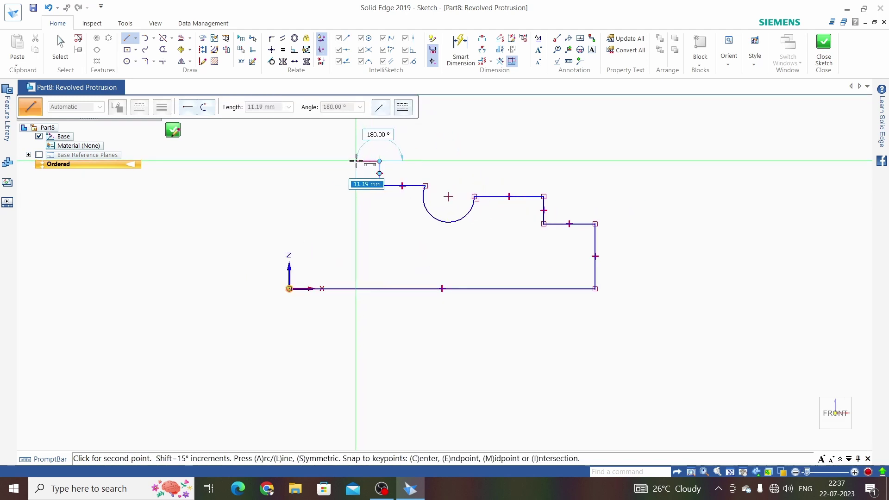
pyautogui.click(356, 160)
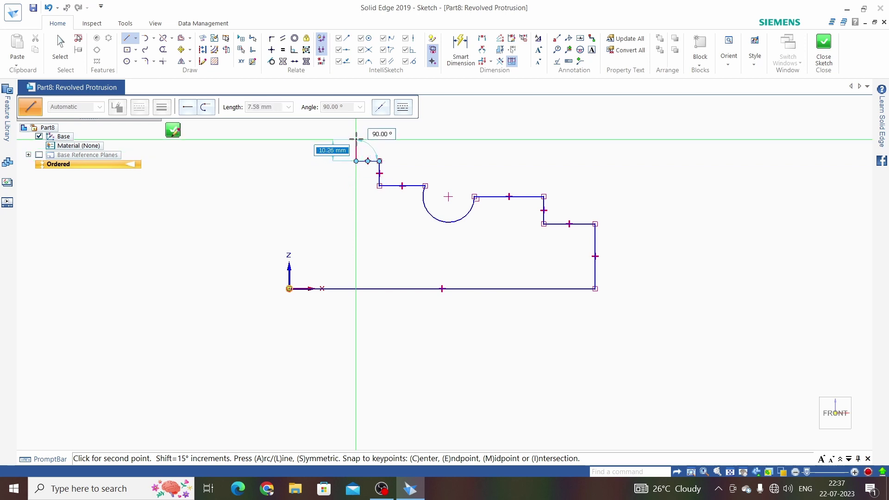
pyautogui.click(356, 138)
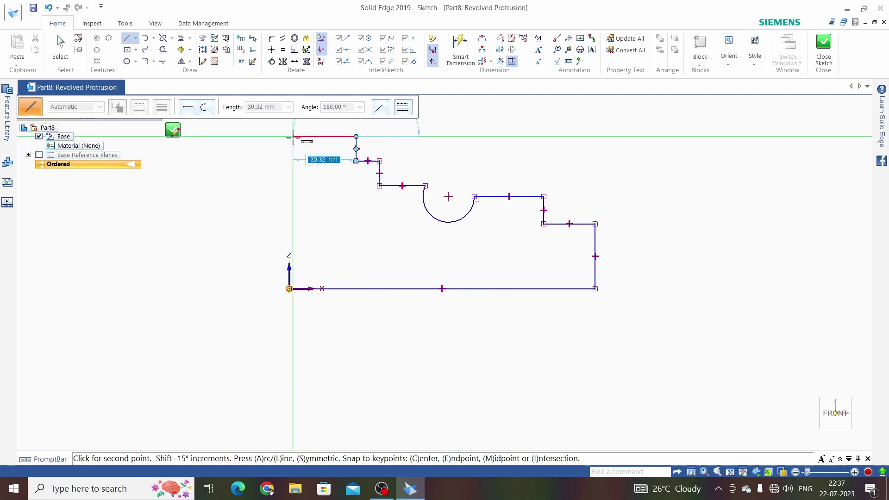
pyautogui.click(289, 137)
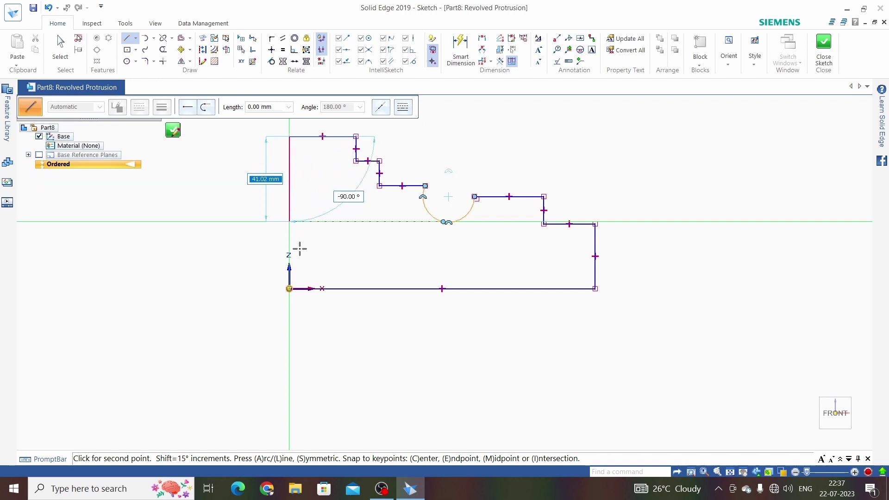
pyautogui.click(289, 289)
pyautogui.press('Escape')
# - Dimension the profile's base line and set its length to 163 mm
pyautogui.scroll(-3, 587, 331)
pyautogui.scroll(2, 455, 297)
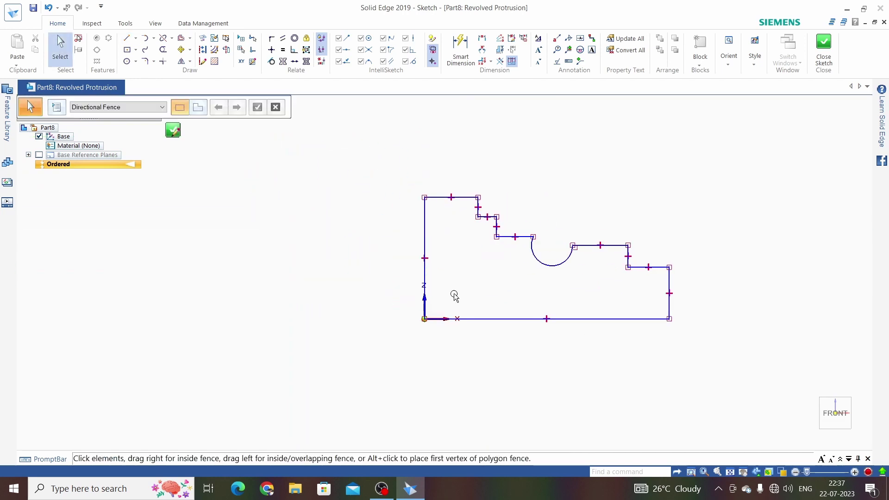
pyautogui.scroll(-1, 494, 276)
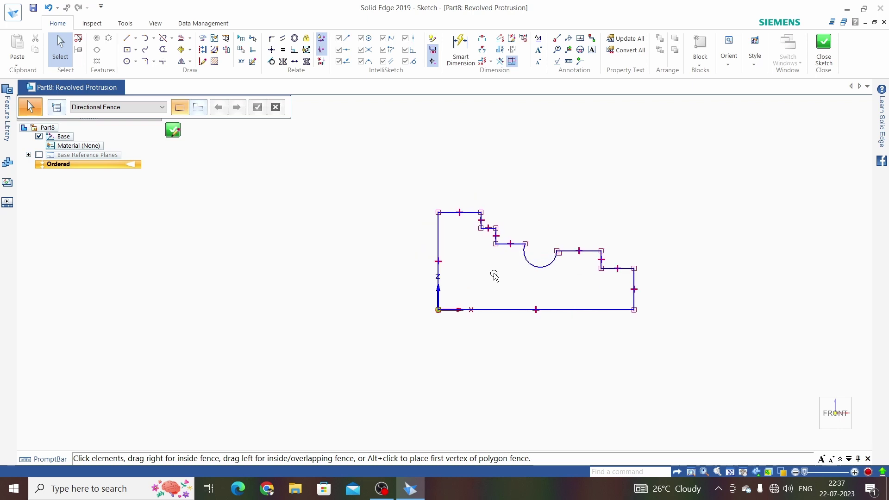
pyautogui.click(458, 47)
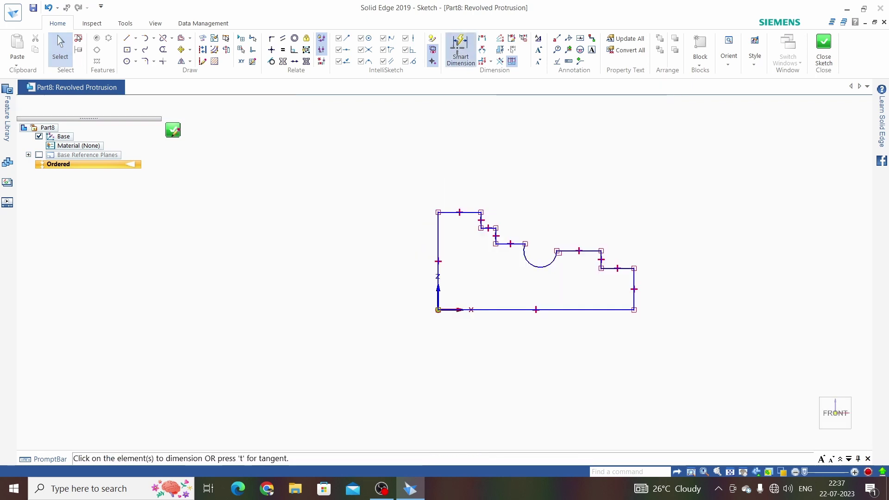
pyautogui.click(548, 310)
pyautogui.click(548, 344)
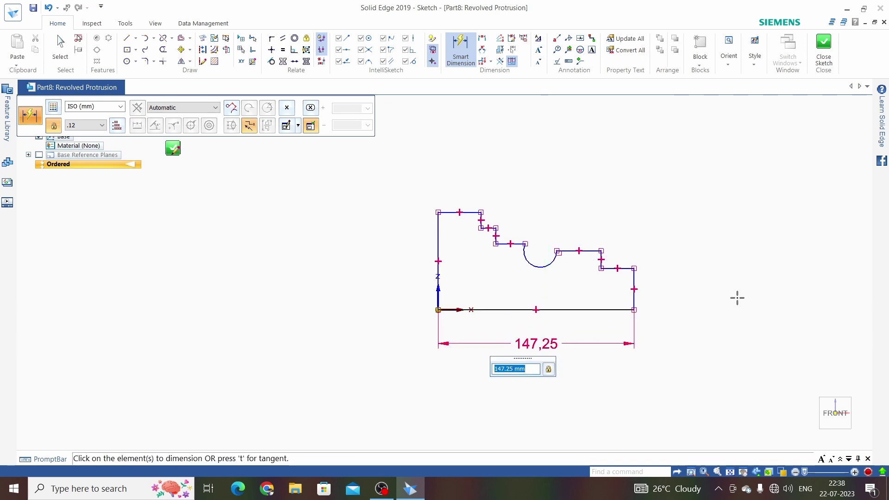
pyautogui.write('163')
pyautogui.press('Return')
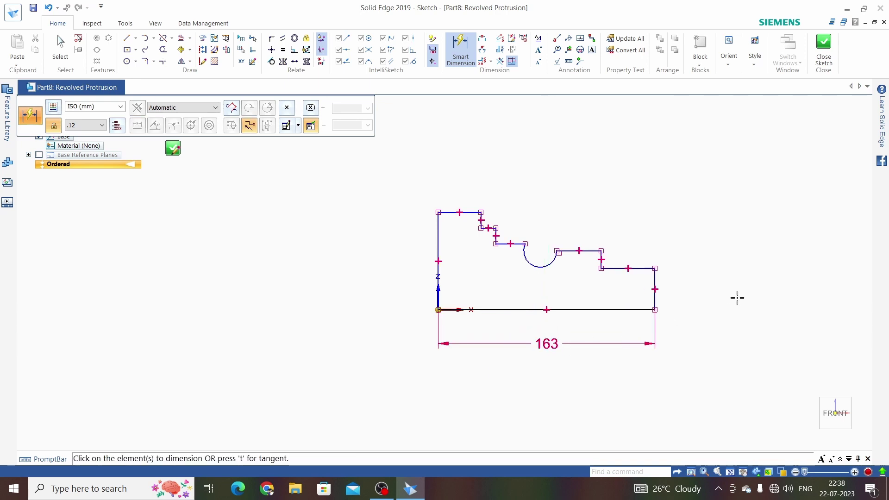
# - Dimension the short vertical end edge farthest from the origin and set its height to 32 mm
pyautogui.scroll(1, 718, 289)
pyautogui.scroll(1, 704, 285)
pyautogui.scroll(-1, 705, 311)
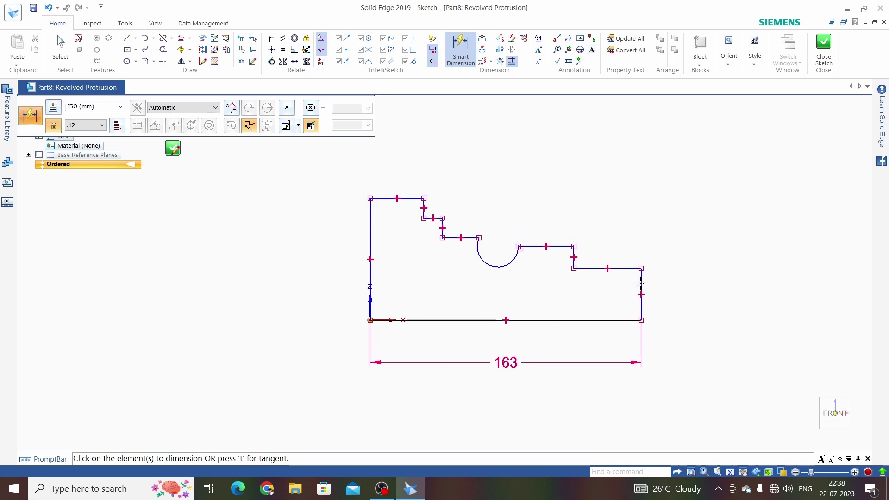
pyautogui.click(642, 282)
pyautogui.click(680, 293)
pyautogui.write('32')
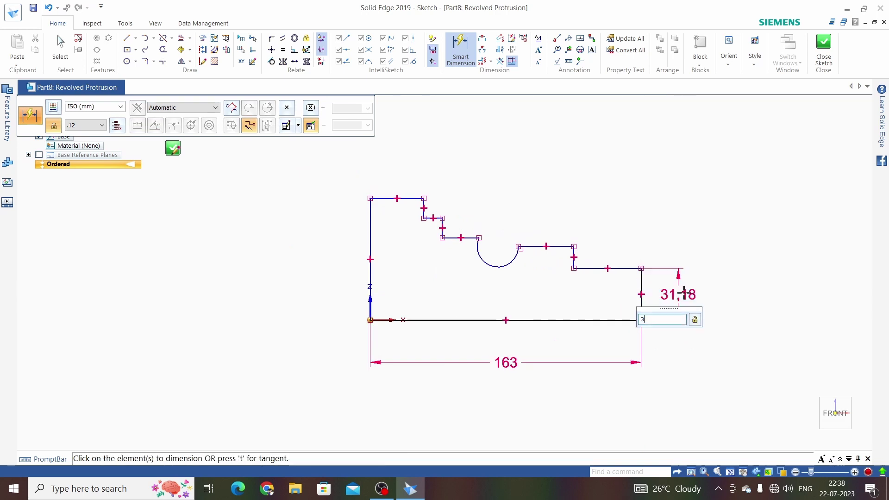
pyautogui.press('Return')
# - Dimension the height from the base line to the horizontal line on the outer side of the arc as 36 mm
pyautogui.scroll(2, 667, 275)
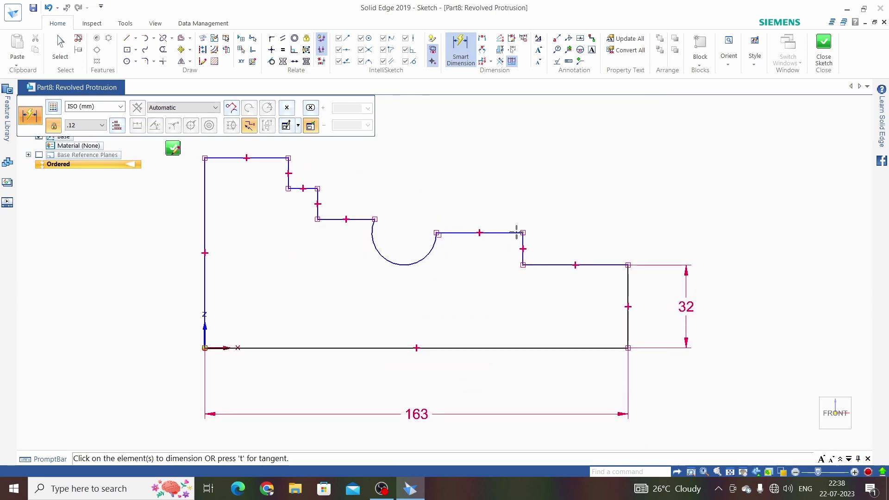
pyautogui.click(505, 232)
pyautogui.click(618, 348)
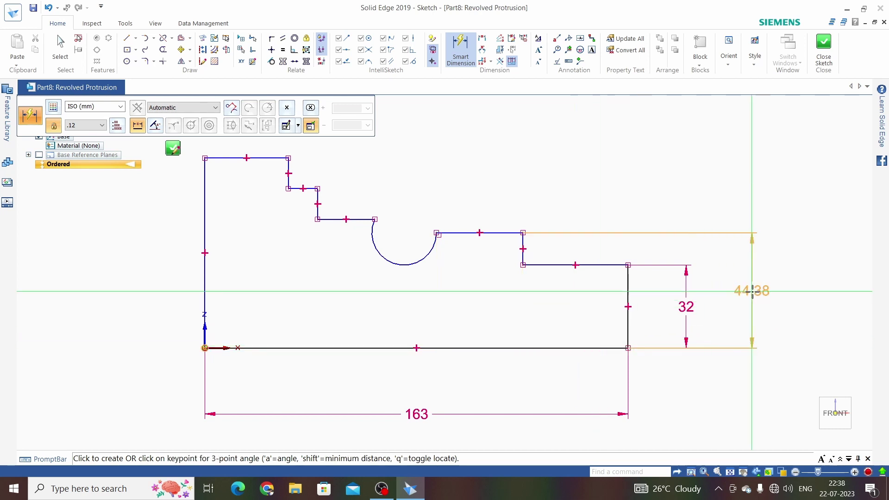
pyautogui.click(752, 291)
pyautogui.press('Return')
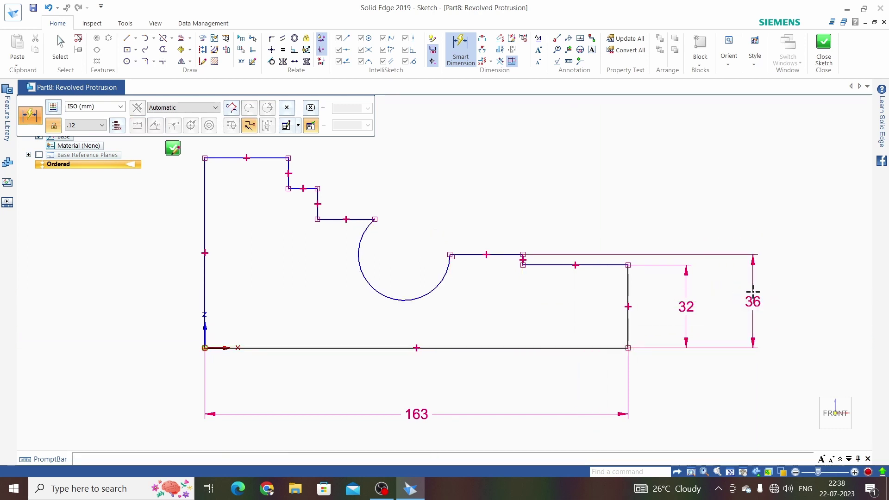
# - Dimension the height from the base line to the horizontal line on the Z-axis side of the arc as 38 mm
pyautogui.click(357, 219)
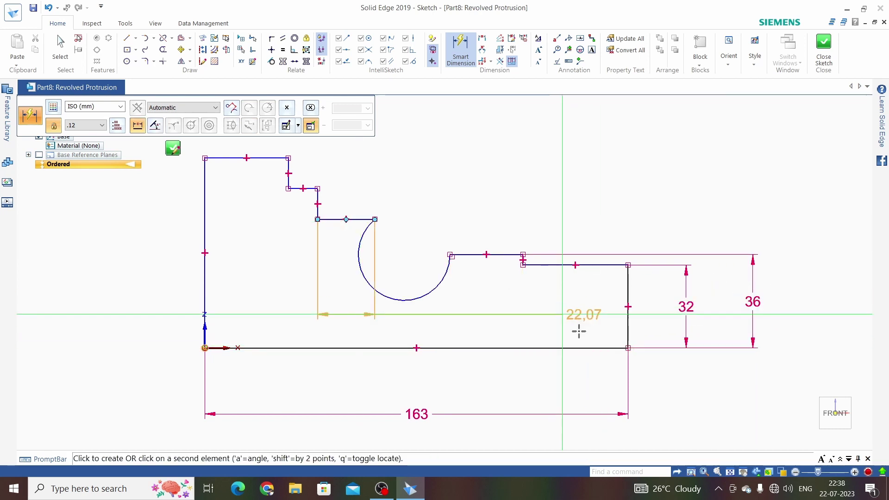
pyautogui.click(594, 348)
pyautogui.click(798, 295)
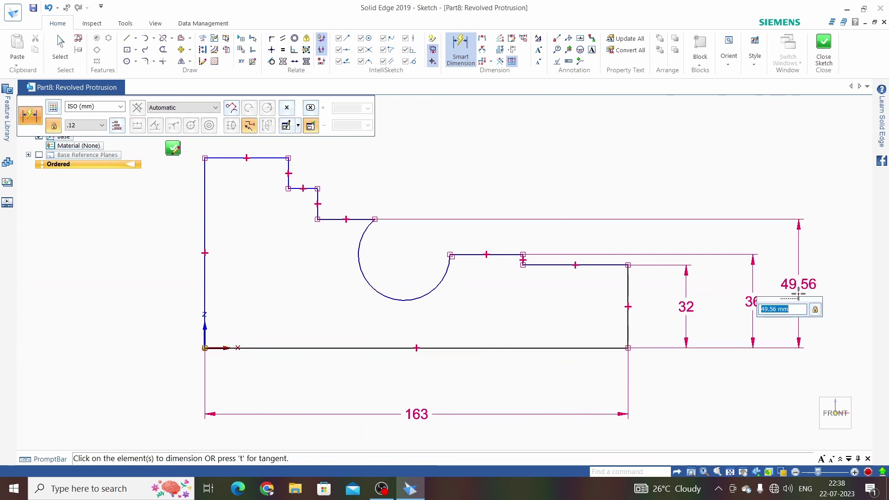
pyautogui.press('Return')
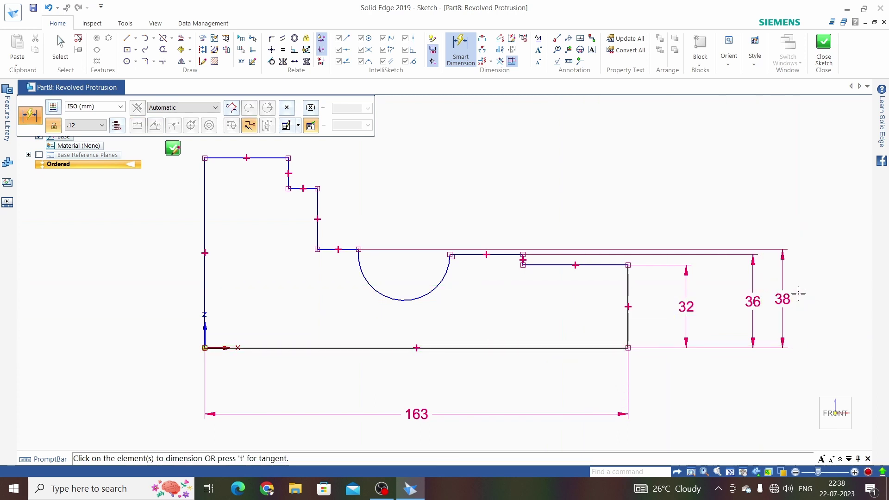
# - Dimension the height from the base line to the short horizontal step beside the tallest section as 39 mm
pyautogui.click(307, 188)
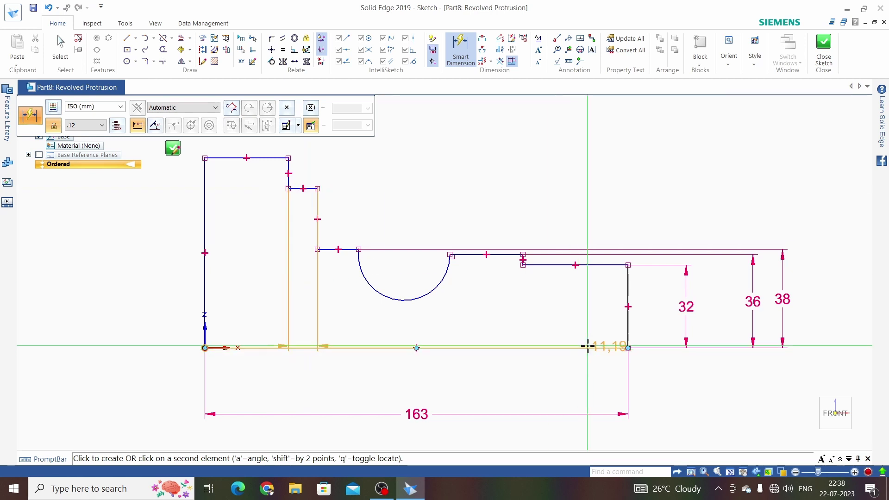
pyautogui.click(822, 295)
pyautogui.write('39')
pyautogui.press('Return')
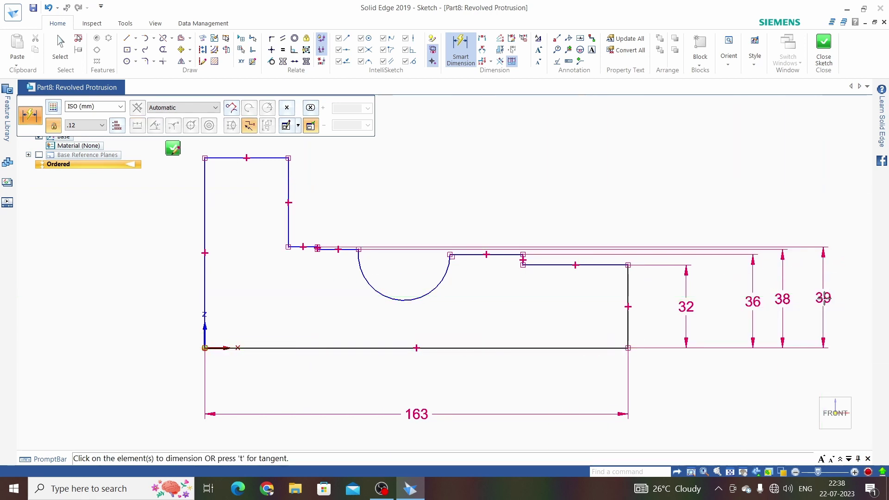
# - Dimension the vertical edge on the Z axis and set its height to 45 mm
pyautogui.click(206, 222)
pyautogui.click(176, 253)
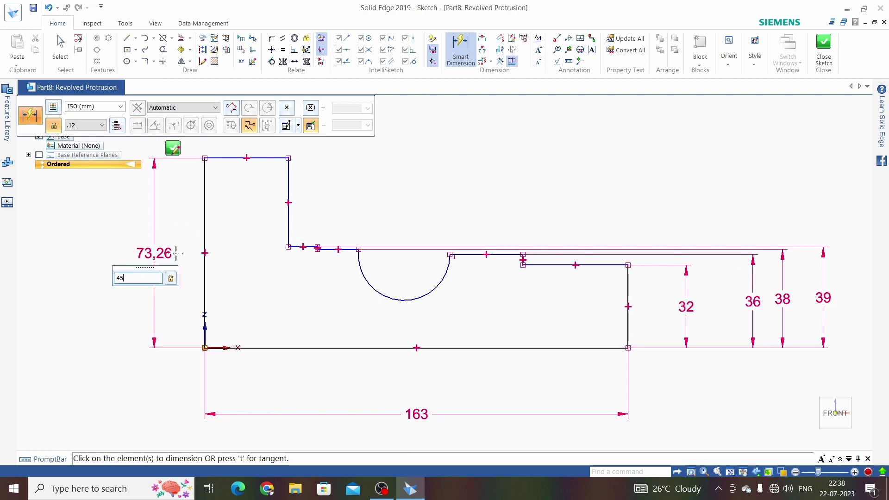
pyautogui.press('Return')
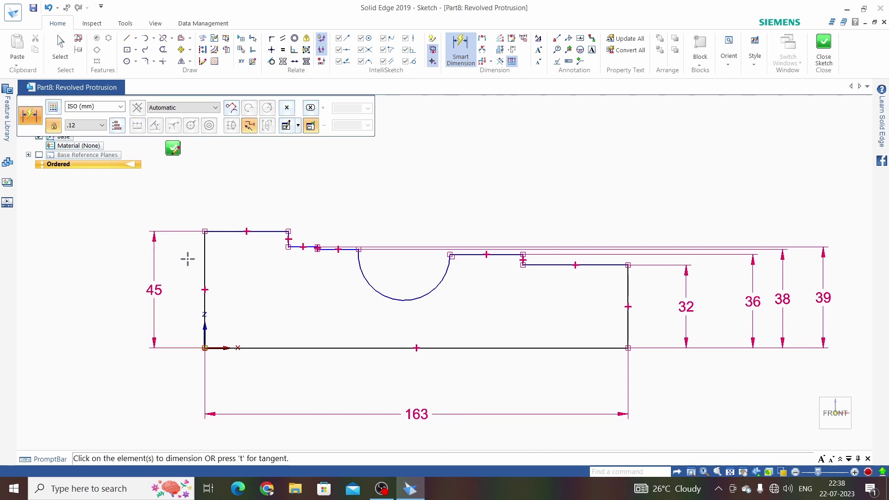
# - Dimension the topmost horizontal edge next to the Z axis and set its width to 5 mm
pyautogui.scroll(3, 292, 234)
pyautogui.click(291, 236)
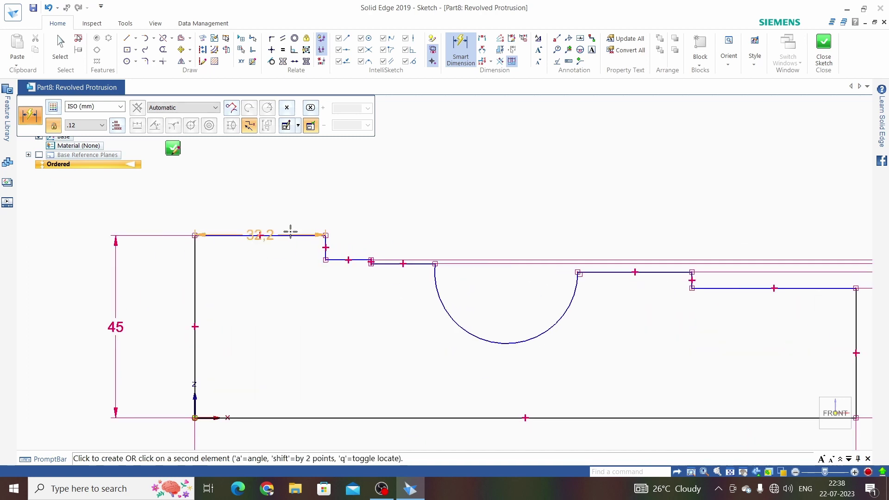
pyautogui.click(285, 191)
pyautogui.press('Return')
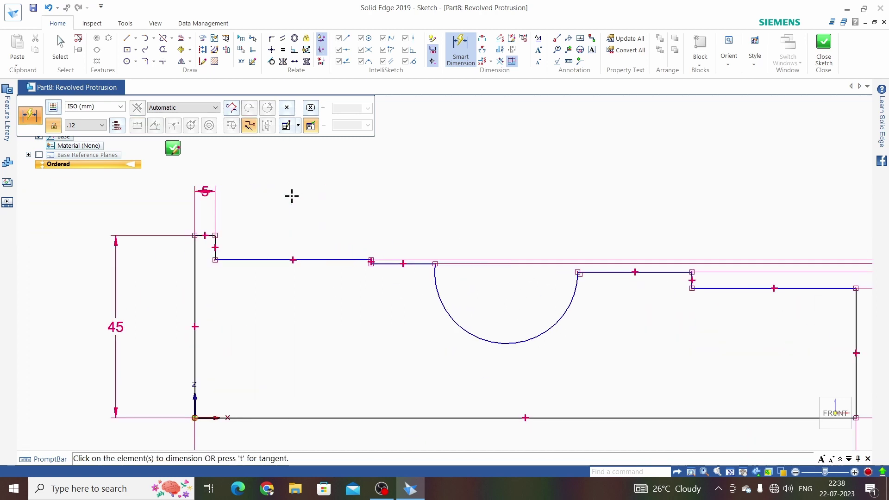
# - Dimension the lowest horizontal step at the end farthest from the origin and set its length to 32 mm
pyautogui.scroll(-3, 315, 245)
pyautogui.scroll(2, 587, 277)
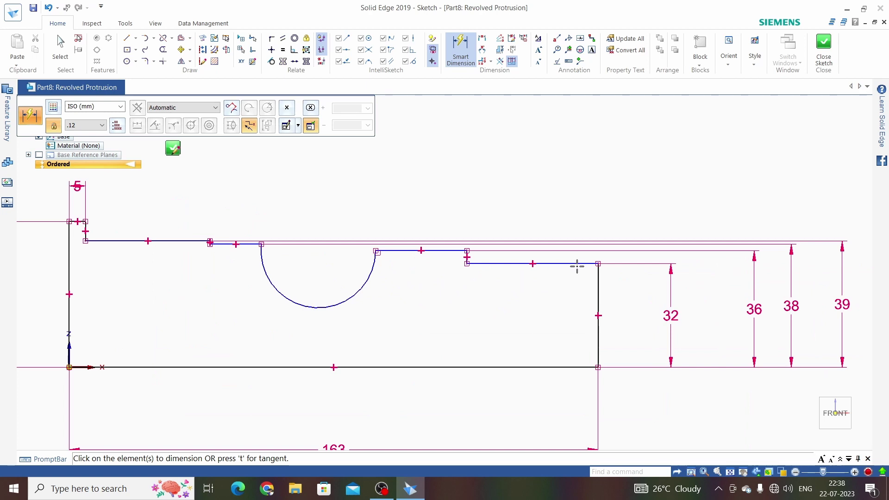
pyautogui.click(577, 267)
pyautogui.click(579, 167)
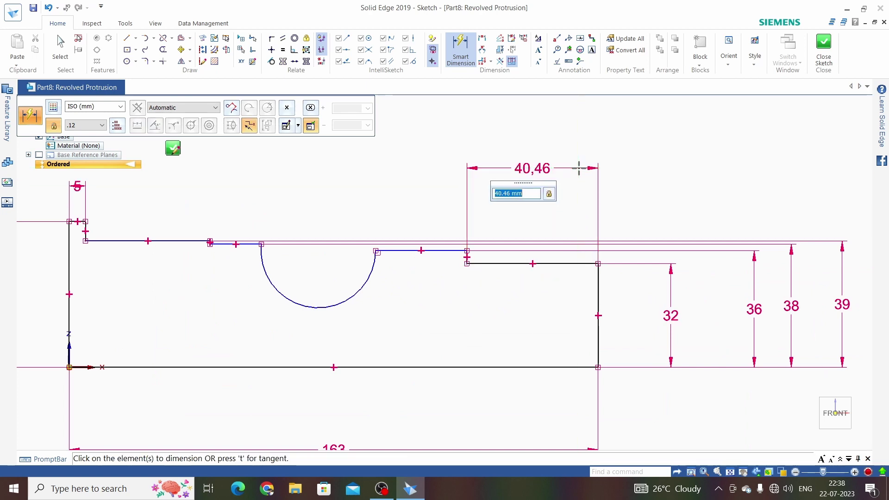
pyautogui.write('32')
pyautogui.press('Return')
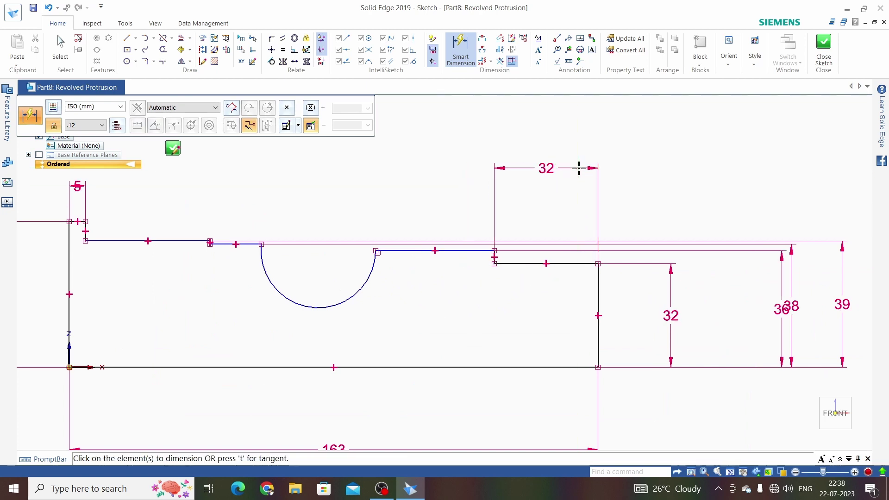
# - Dimension the horizontal distance from the far end edge to the nearer endpoint of the arc as 80 mm
pyautogui.click(599, 278)
pyautogui.click(377, 252)
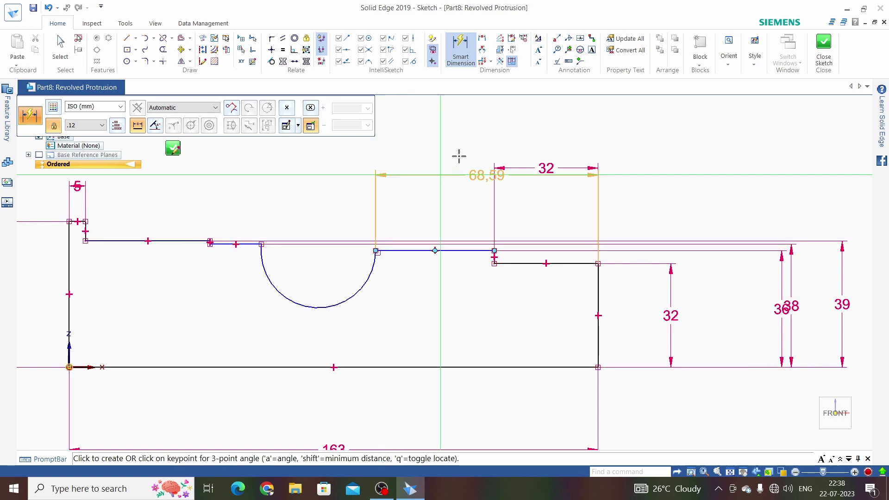
pyautogui.click(471, 151)
pyautogui.press('Return')
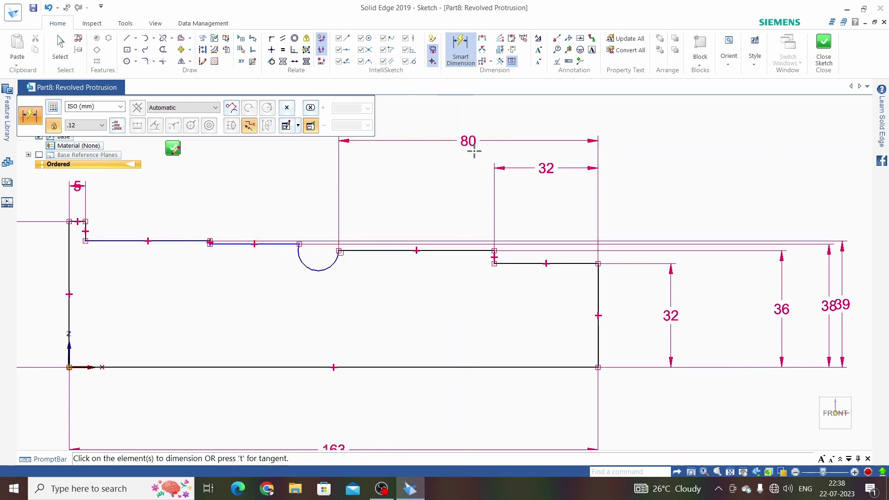
# - Dimension the horizontal distance from the far end edge to the arc's endpoint on the Z-axis side as 102 mm
pyautogui.click(596, 274)
pyautogui.click(299, 254)
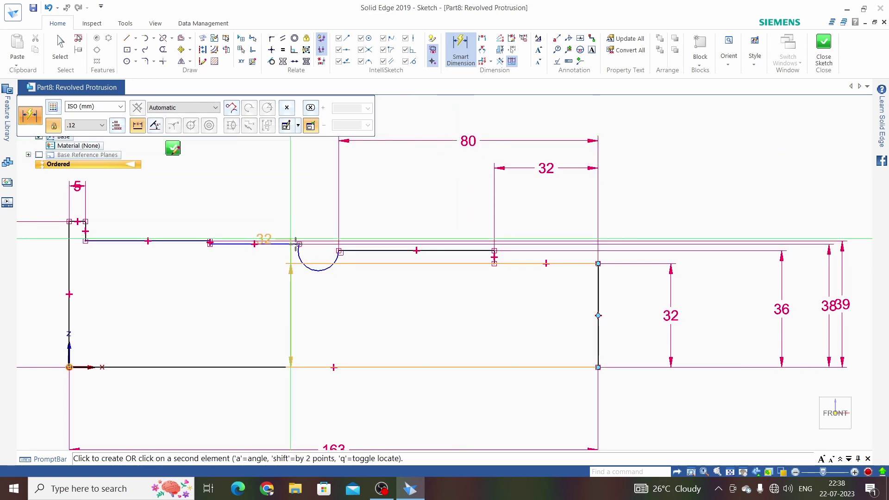
pyautogui.scroll(-2, 372, 271)
pyautogui.click(420, 168)
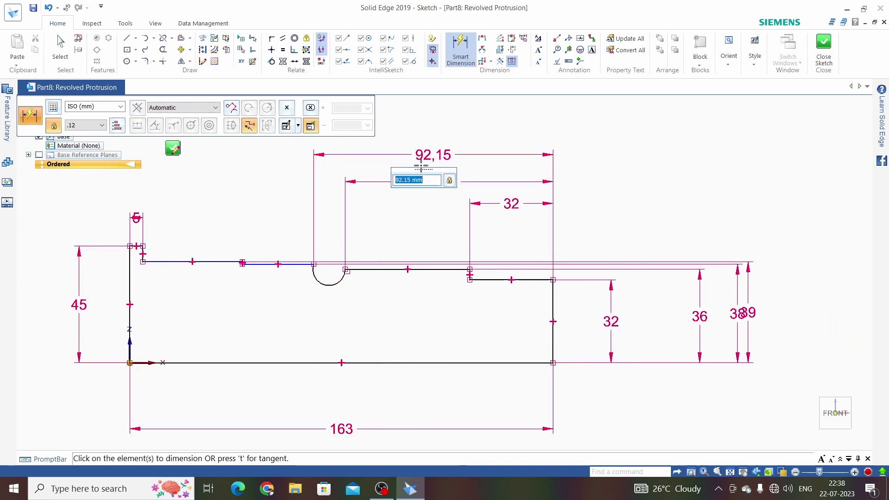
pyautogui.press('Return')
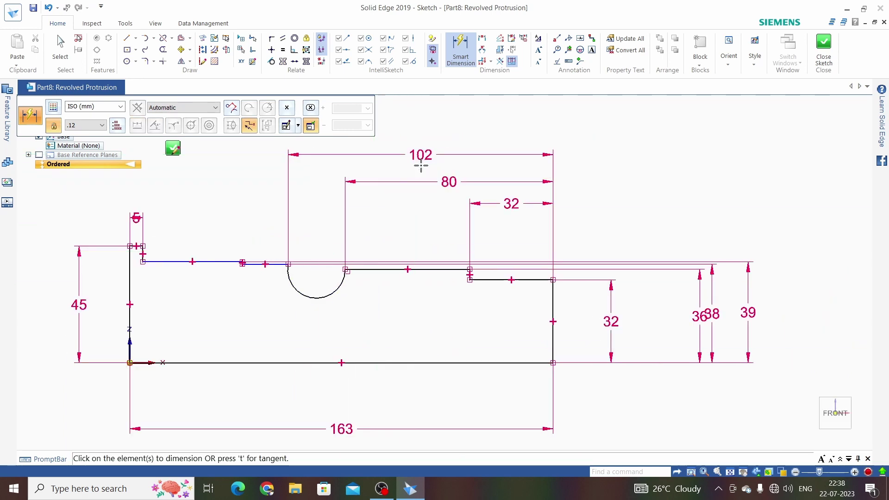
# - Dimension the horizontal distance from the far end edge to the small vertical step before the arc as 112 mm
pyautogui.click(555, 295)
pyautogui.scroll(5, 241, 261)
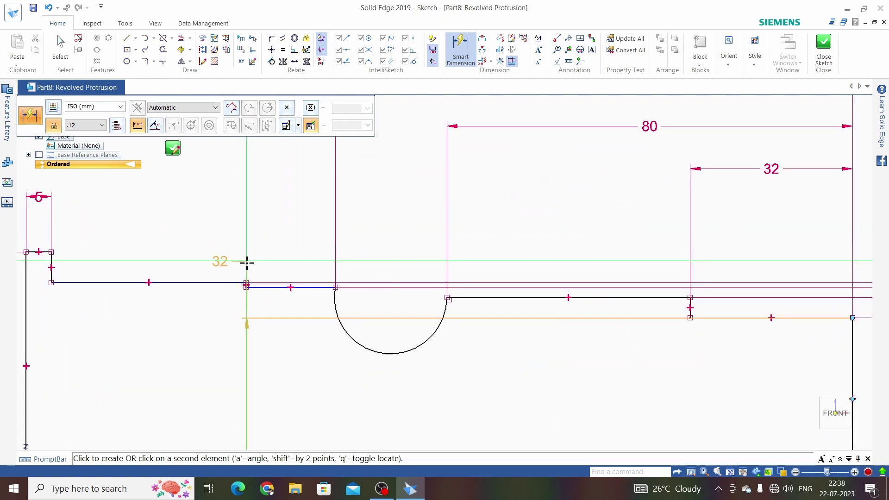
pyautogui.click(245, 301)
pyautogui.scroll(-5, 391, 347)
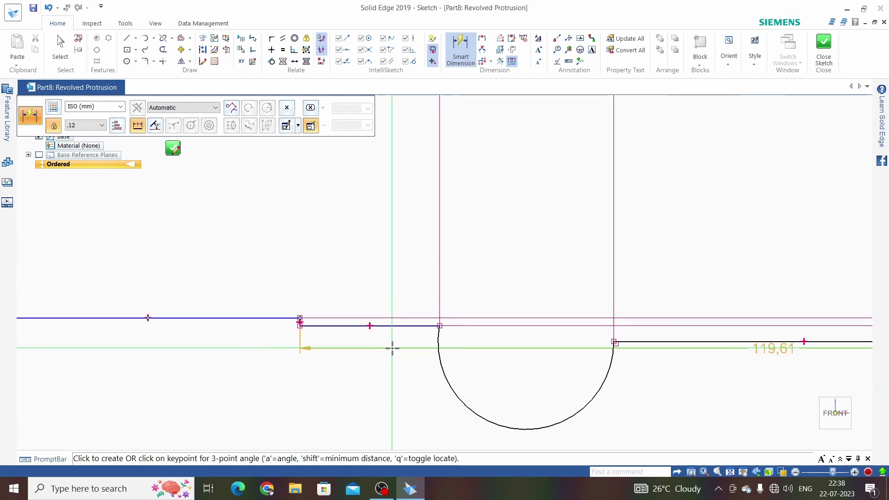
pyautogui.click(447, 208)
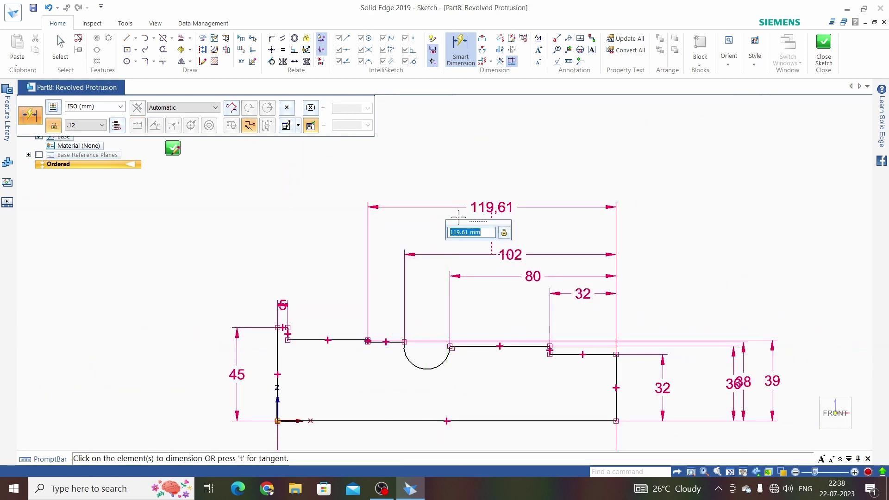
pyautogui.write('112')
pyautogui.press('Return')
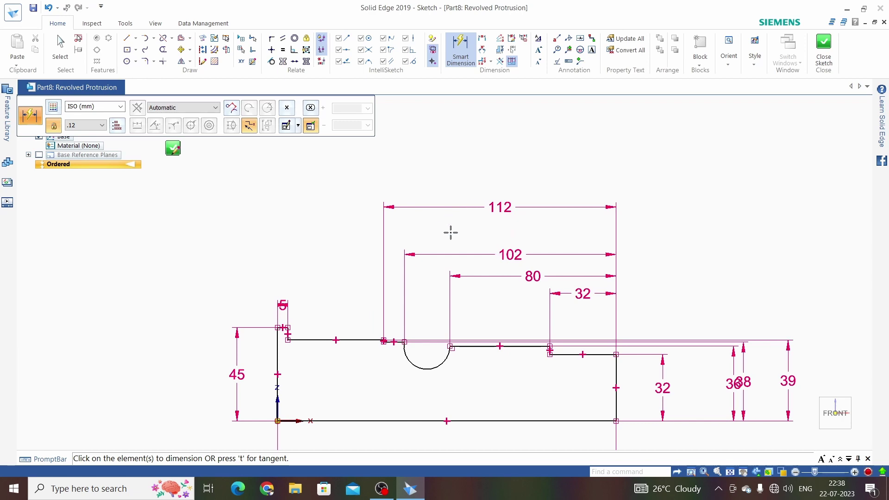
pyautogui.press('Escape')
# - Set the profile's 163 mm base line as the axis of revolution
pyautogui.scroll(-3, 542, 175)
pyautogui.scroll(3, 512, 285)
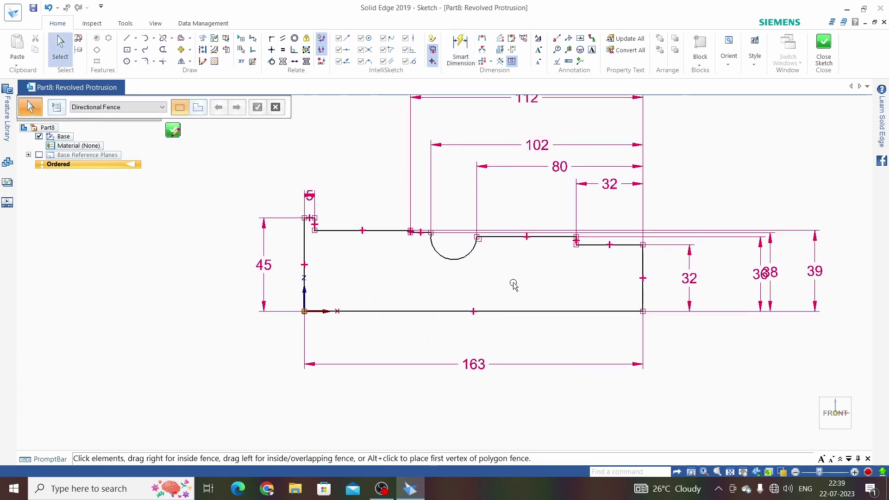
pyautogui.scroll(2, 514, 286)
pyautogui.scroll(-2, 511, 289)
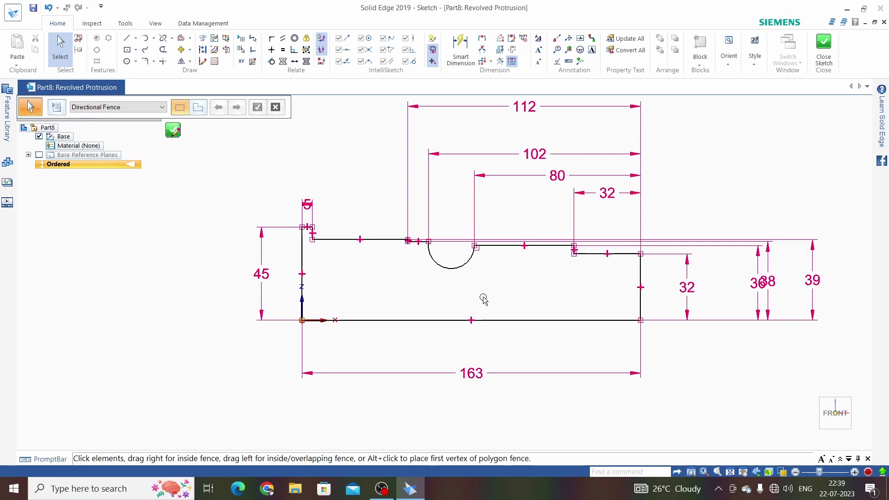
pyautogui.click(227, 51)
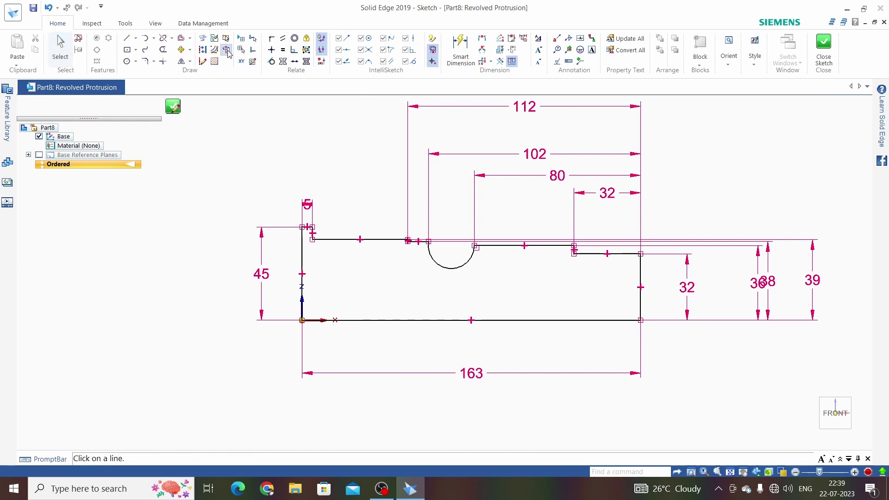
pyautogui.click(417, 318)
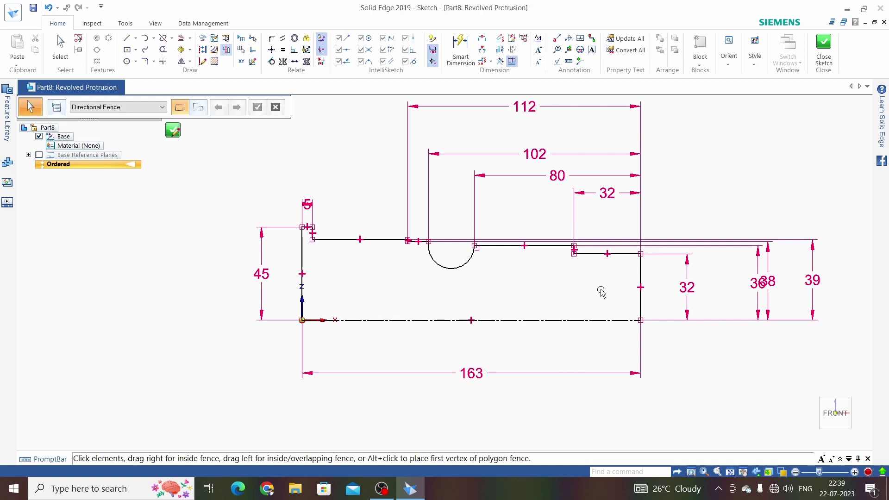
# - Close the profile sketch and finish the revolved protrusion with an angle of 360°
pyautogui.click(823, 49)
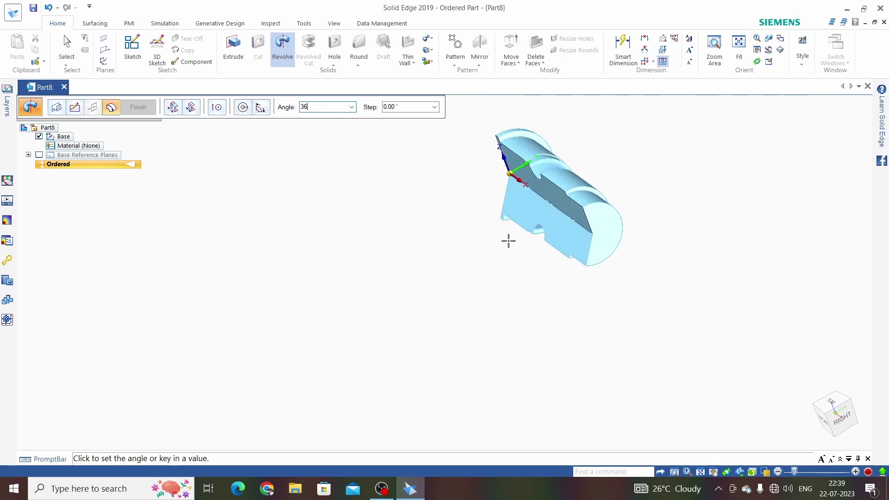
pyautogui.press('Return')
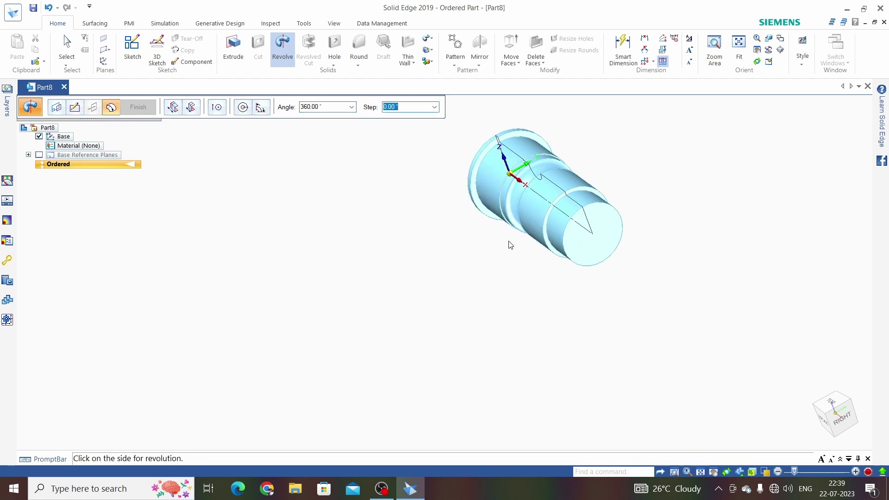
pyautogui.click(446, 169)
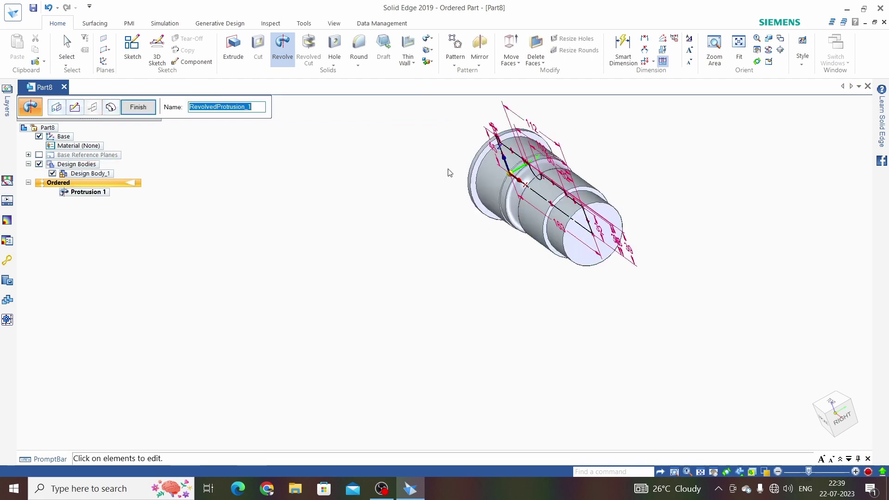
pyautogui.click(138, 107)
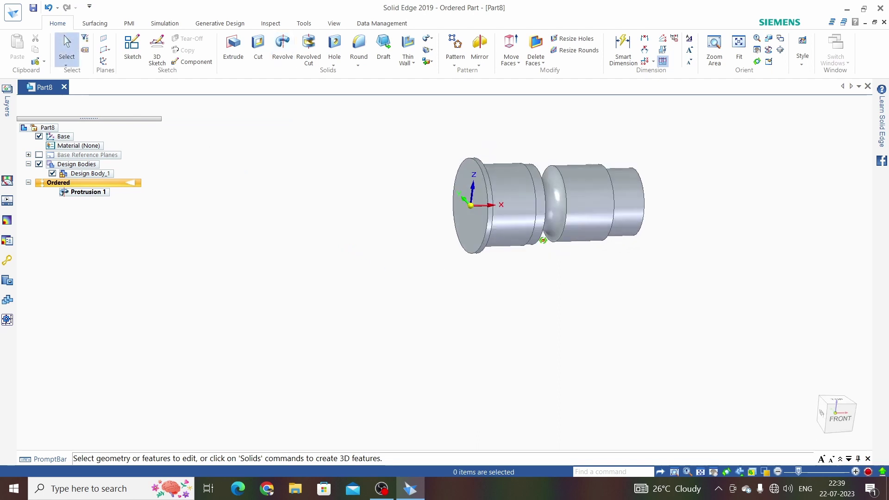
# - Start a new sketch on the flat face of the flanged end at the origin
pyautogui.scroll(5, 401, 226)
pyautogui.scroll(-3, 401, 225)
pyautogui.moveTo(401, 225); pyautogui.dragTo(343, 165, button='middle')
pyautogui.scroll(-2, 333, 230)
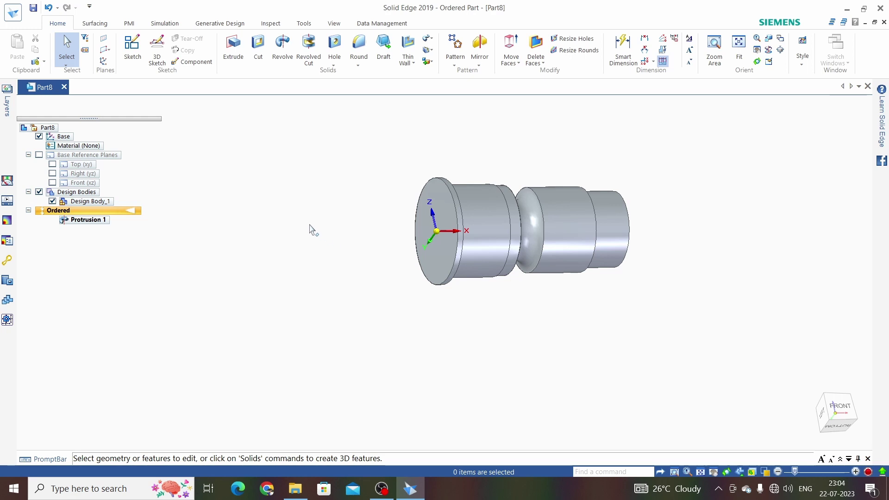
pyautogui.click(133, 51)
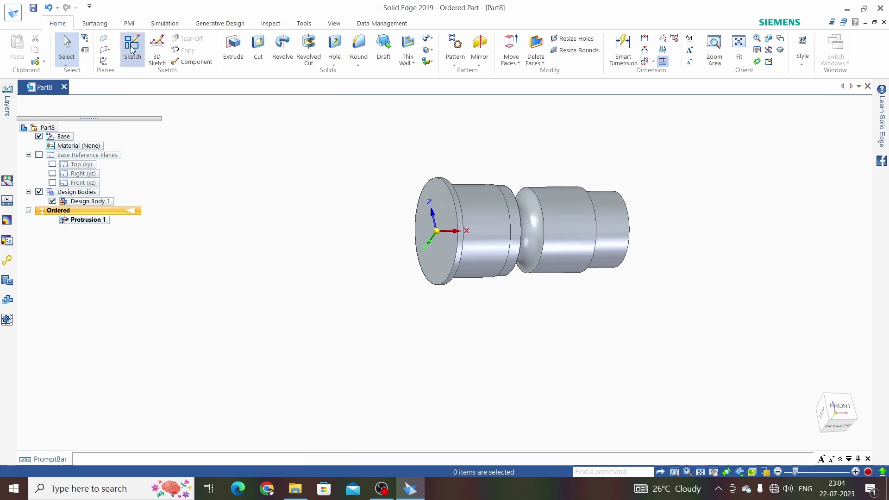
pyautogui.click(427, 222)
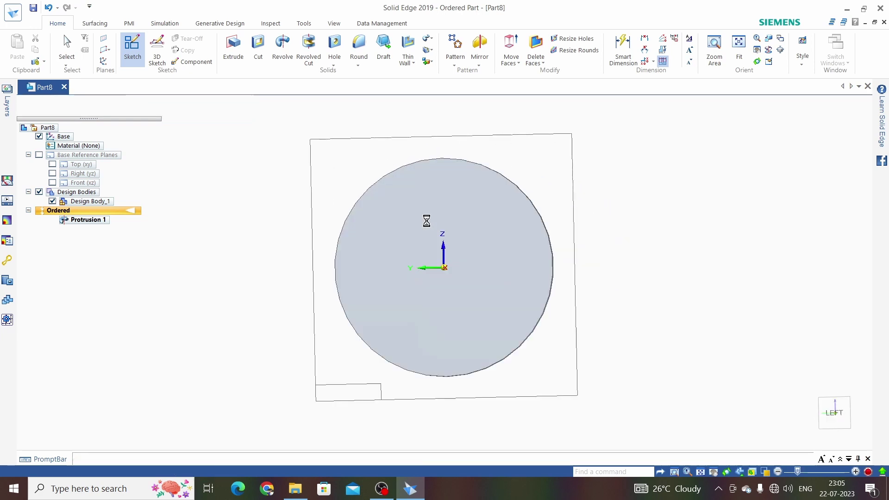
pyautogui.scroll(-3, 460, 252)
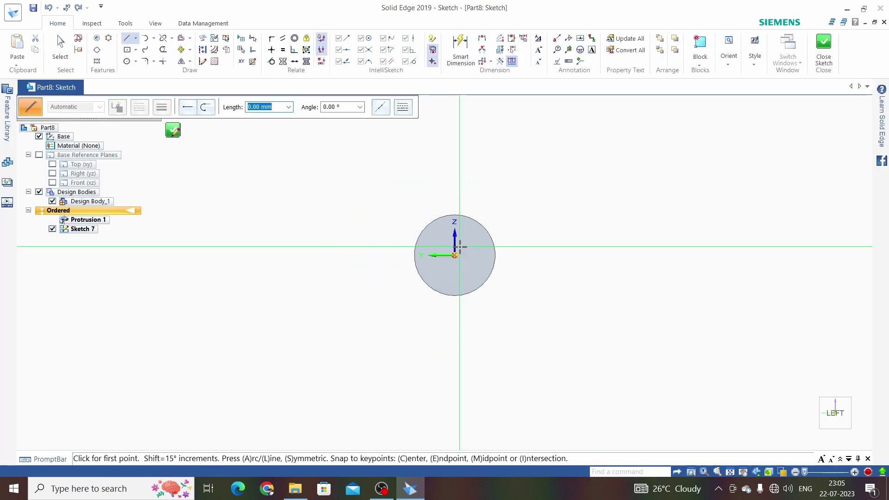
# - Sketch a centre-point circle of 100 mm diameter centred on the origin
pyautogui.click(136, 61)
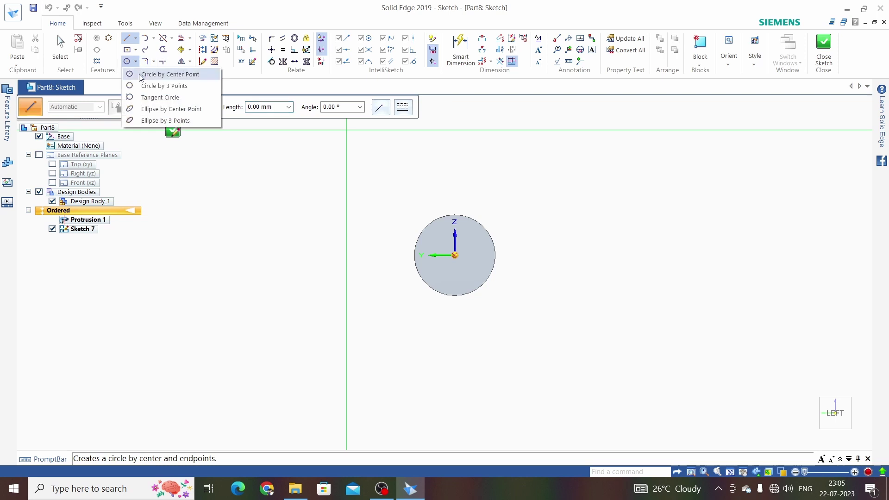
pyautogui.click(167, 73)
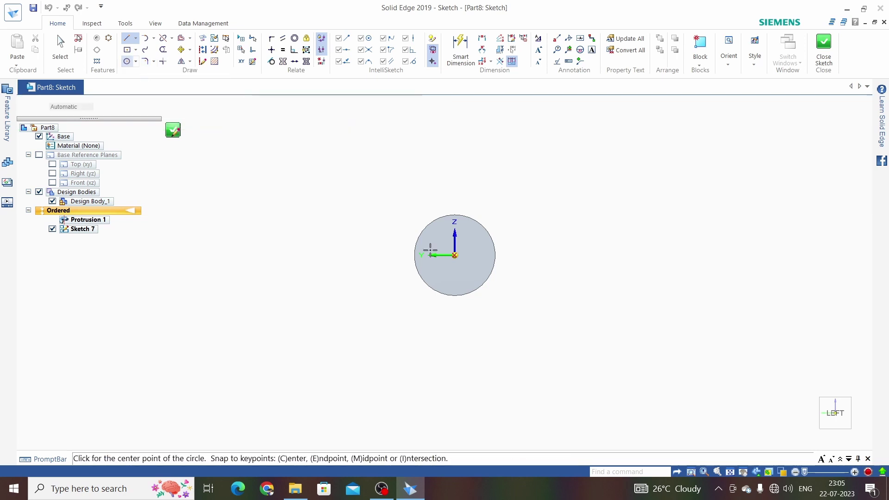
pyautogui.click(455, 256)
pyautogui.write('100')
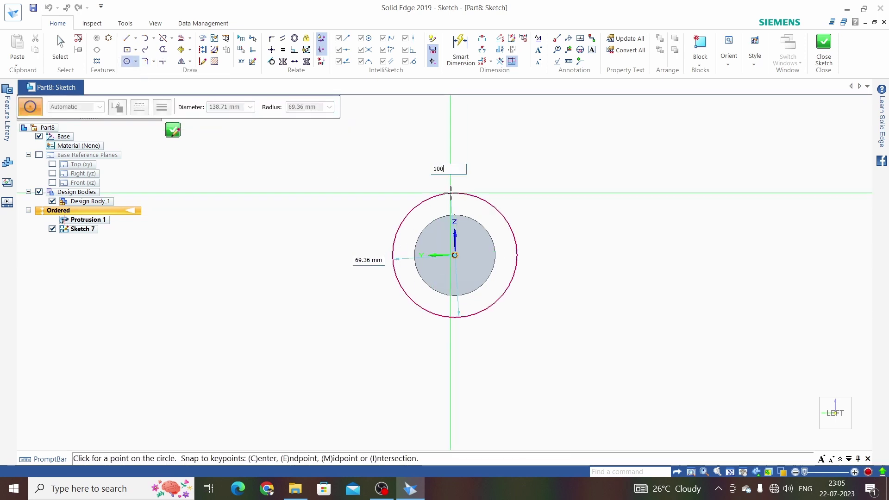
pyautogui.press('Return')
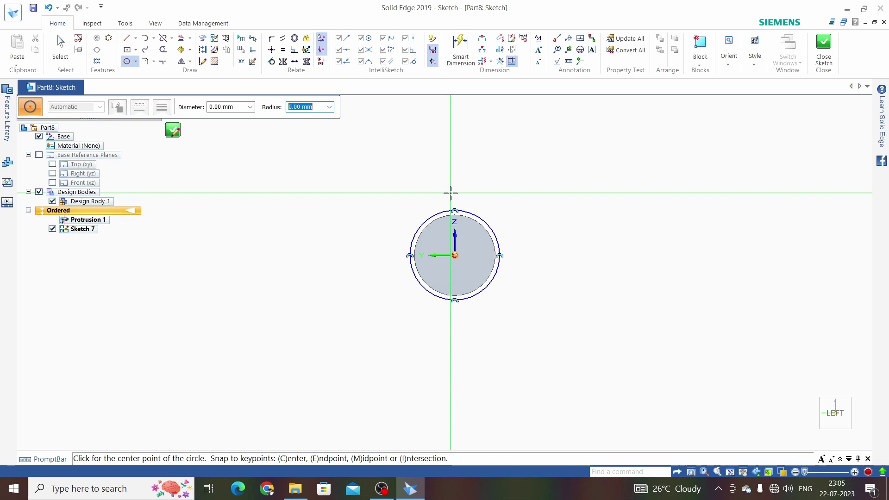
# - Sketch a second circle of 170 mm diameter centred on the origin
pyautogui.click(456, 256)
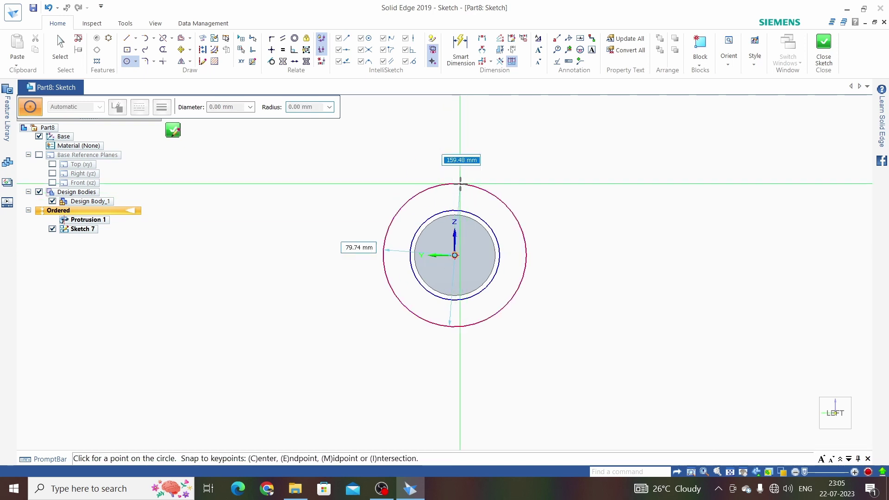
pyautogui.write('170')
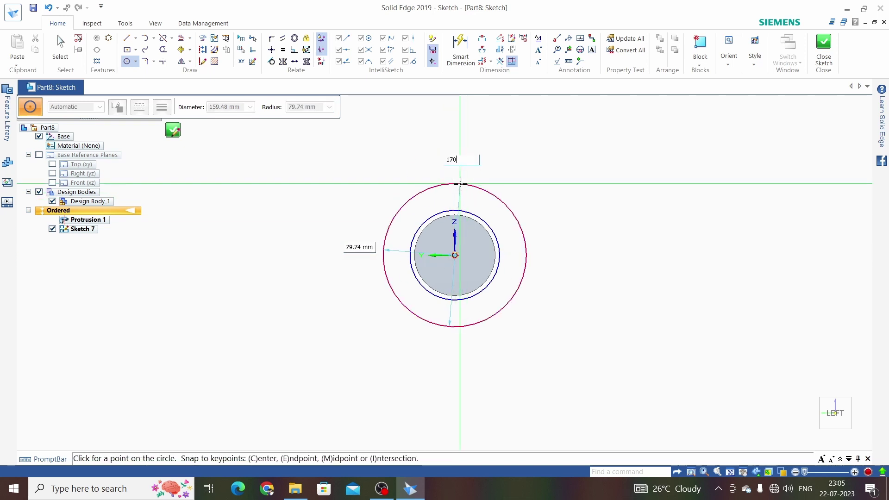
pyautogui.press('Return')
pyautogui.click(460, 183)
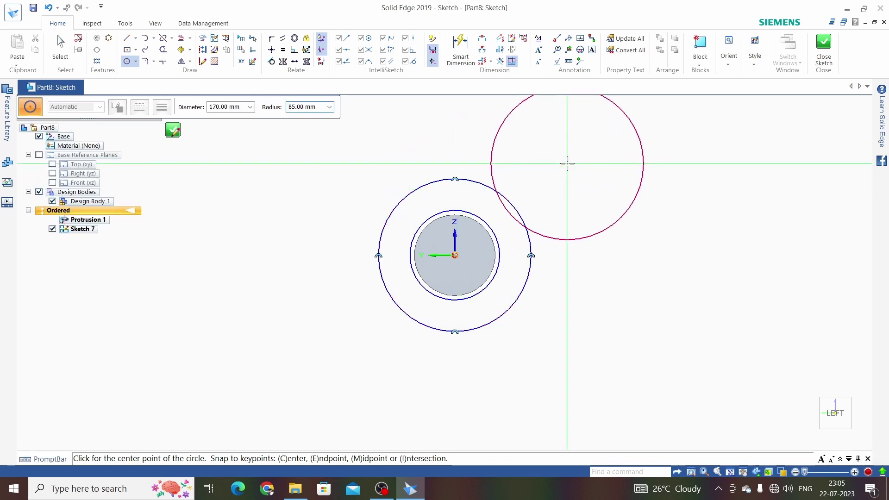
# - Add diameter dimensions of 170 mm to the outer circle and 100 mm to the inner circle
pyautogui.click(458, 51)
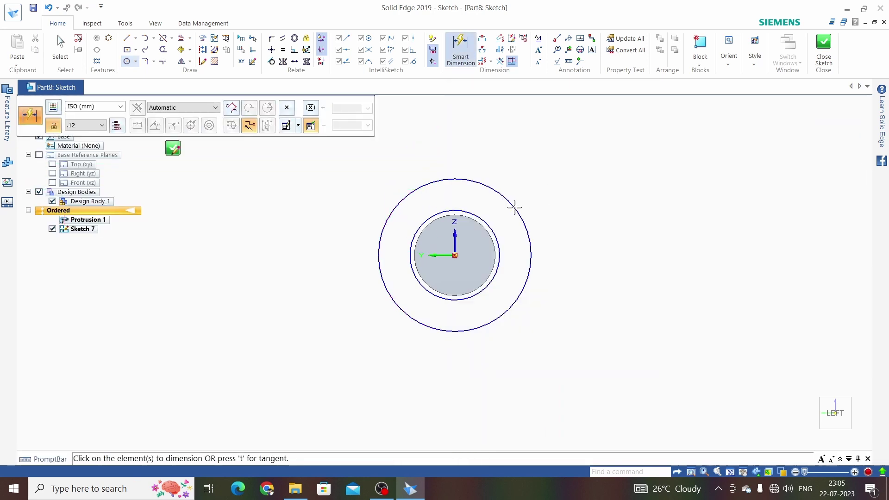
pyautogui.click(514, 207)
pyautogui.click(558, 198)
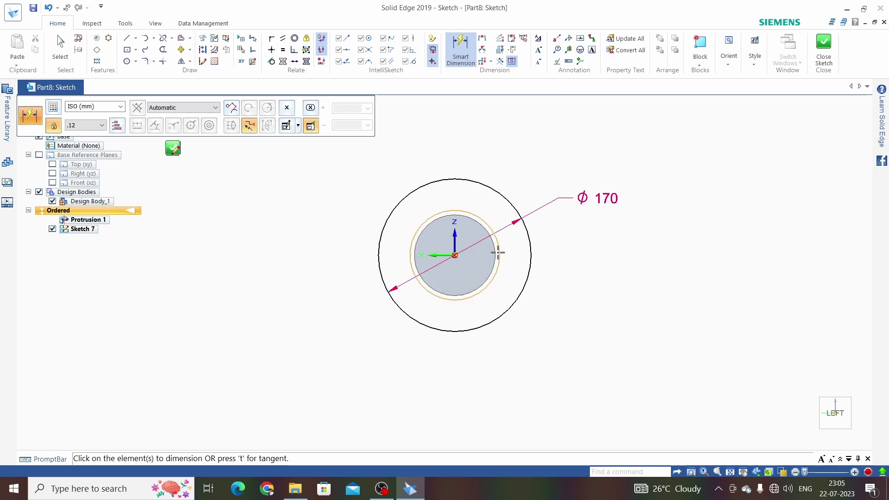
pyautogui.click(499, 255)
pyautogui.click(566, 261)
pyautogui.press('Return')
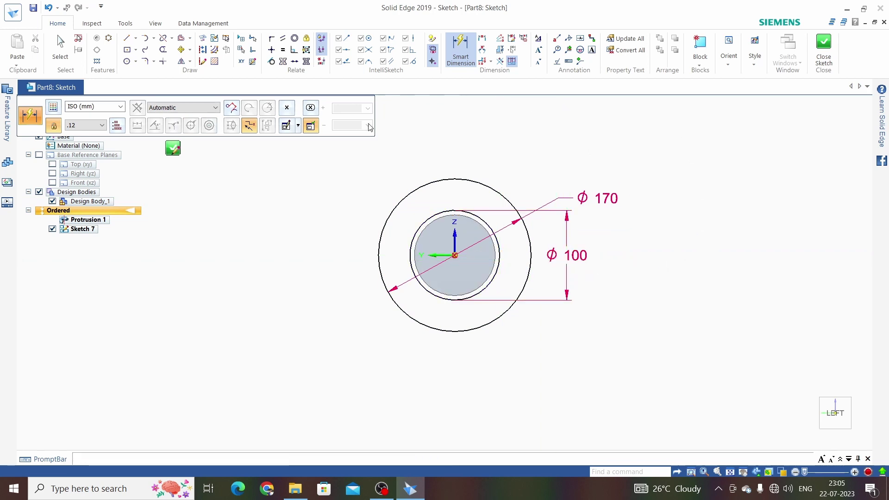
# - Sketch a vertical line from the origin up to the top of the 170 mm circle
pyautogui.click(136, 39)
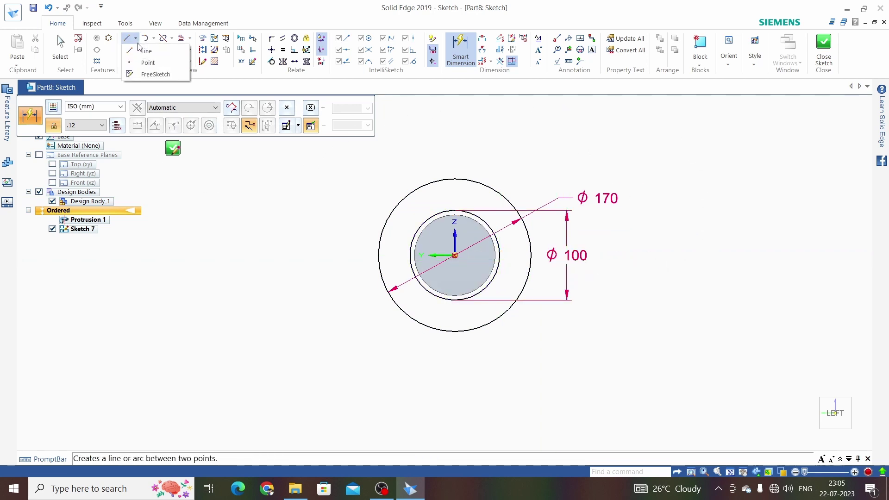
pyautogui.click(143, 53)
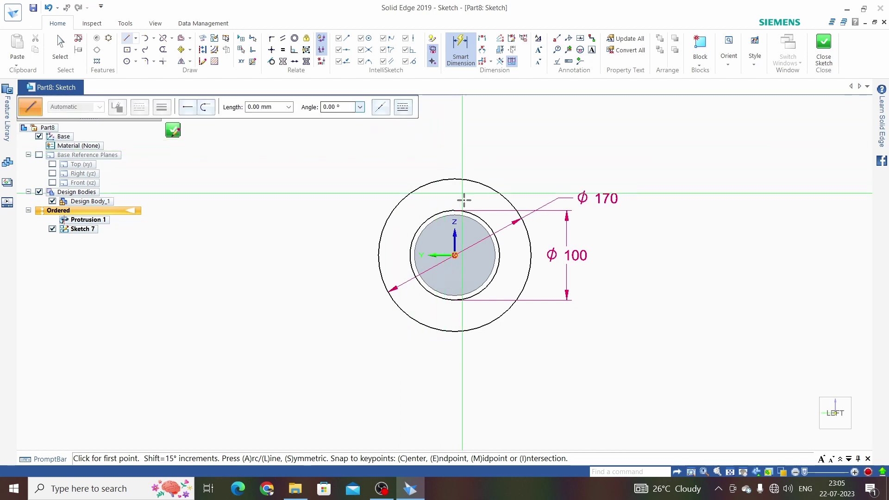
pyautogui.scroll(2, 462, 204)
pyautogui.click(449, 281)
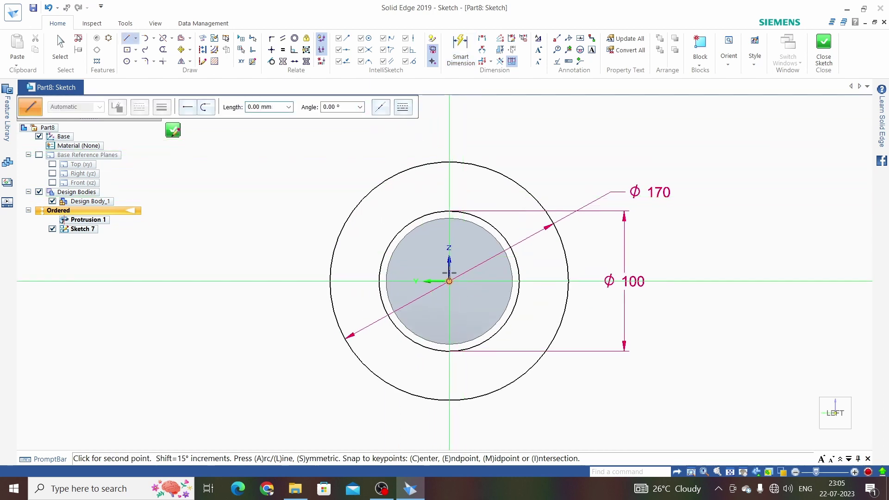
pyautogui.click(449, 162)
pyautogui.press('Escape')
pyautogui.press('Escape')
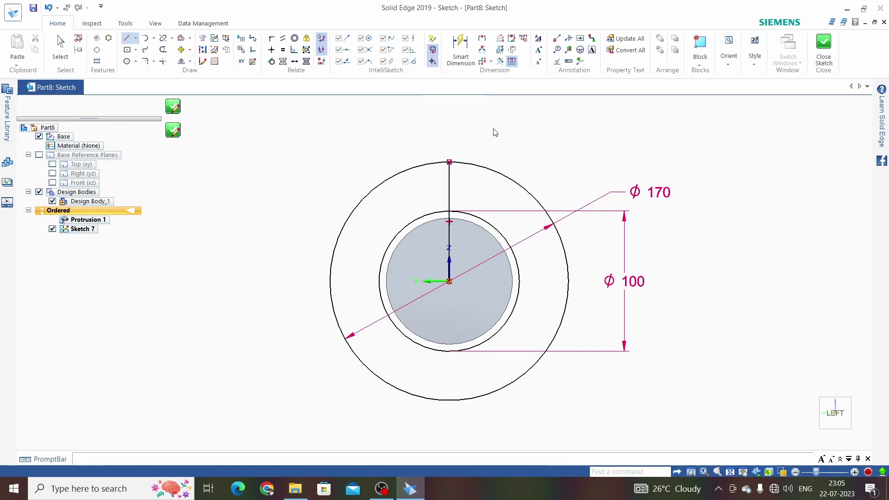
# - Convert the vertical line to construction geometry
pyautogui.click(202, 50)
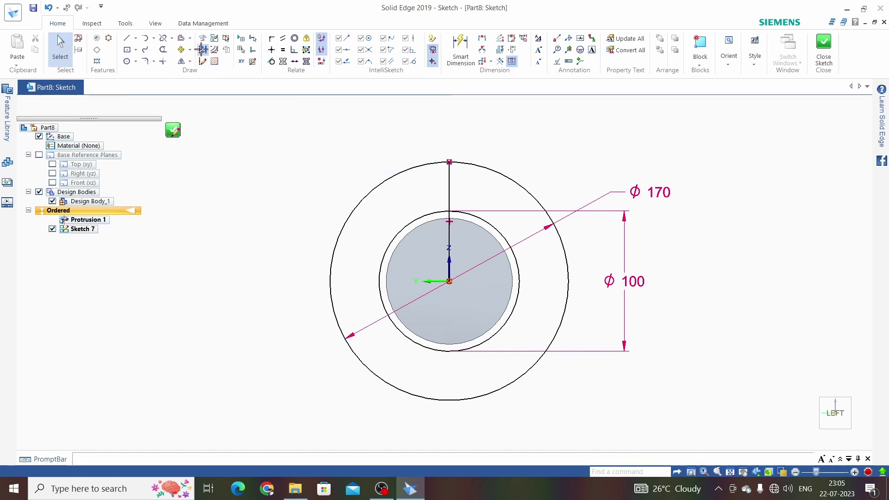
pyautogui.click(448, 186)
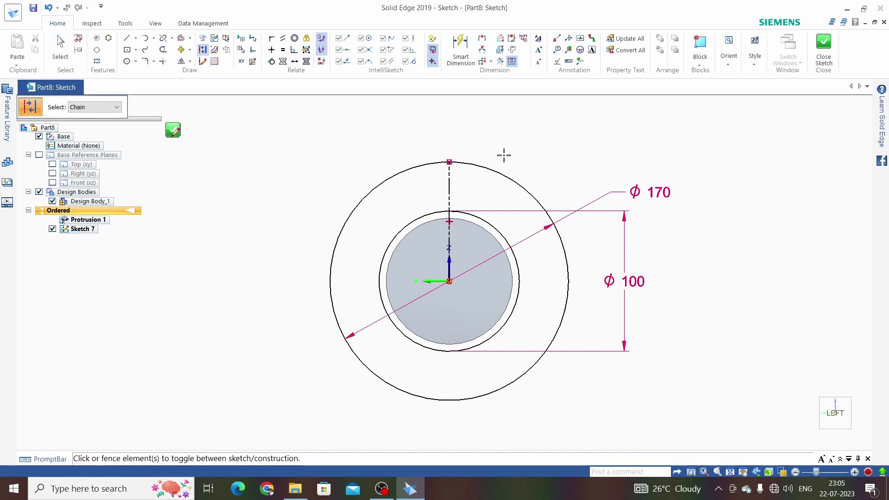
pyautogui.press('Escape')
# - Sketch a 3-point arc of about 34 mm radius from the outer to the inner circle, bulging left beside the vertical construction line
pyautogui.scroll(2, 410, 159)
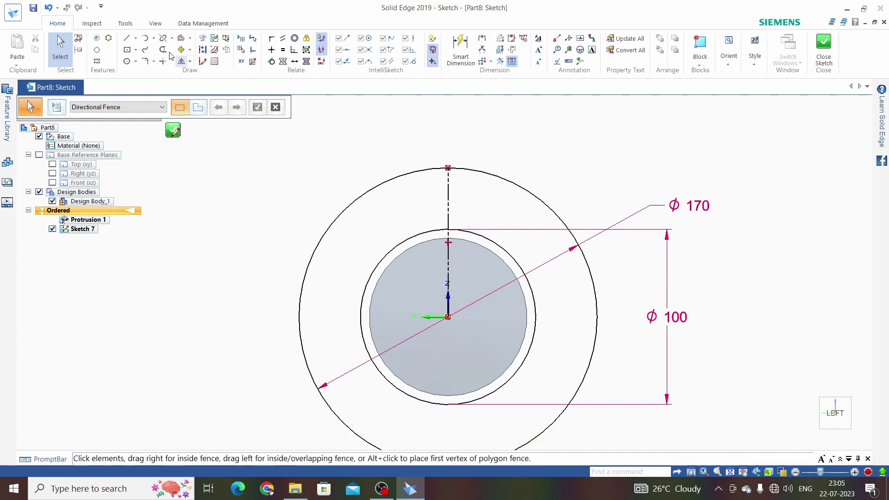
pyautogui.click(154, 39)
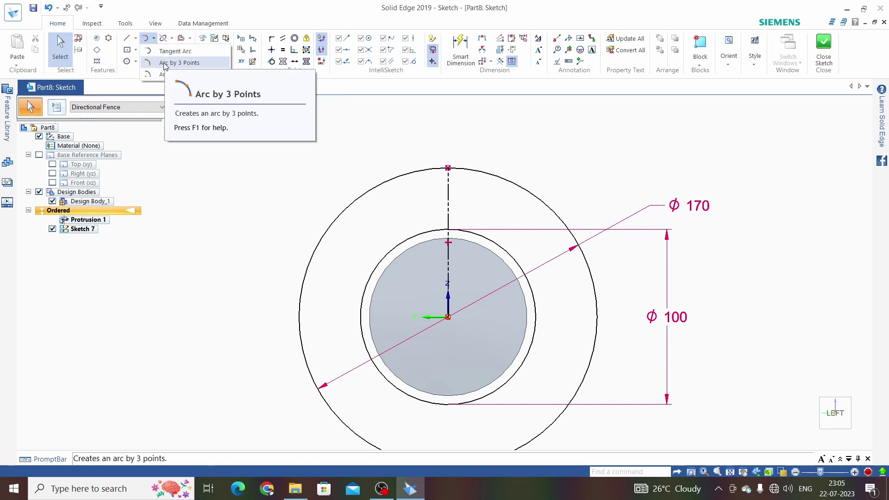
pyautogui.click(175, 63)
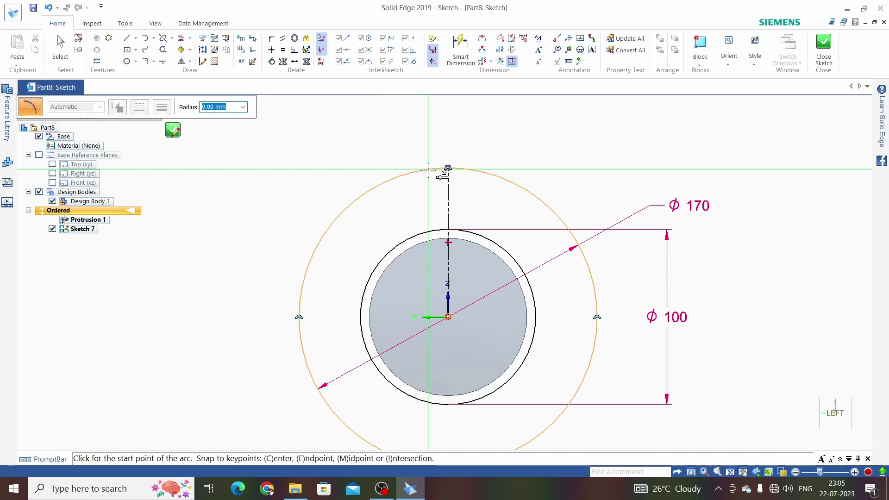
pyautogui.click(425, 173)
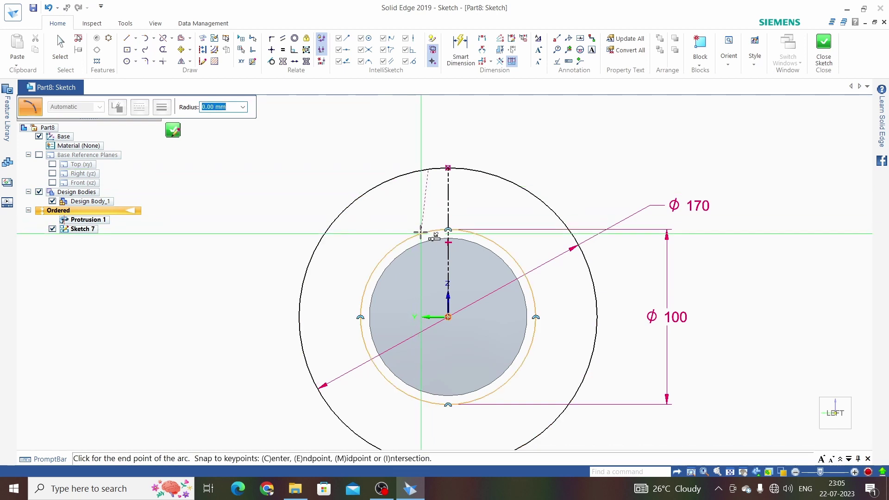
pyautogui.click(421, 232)
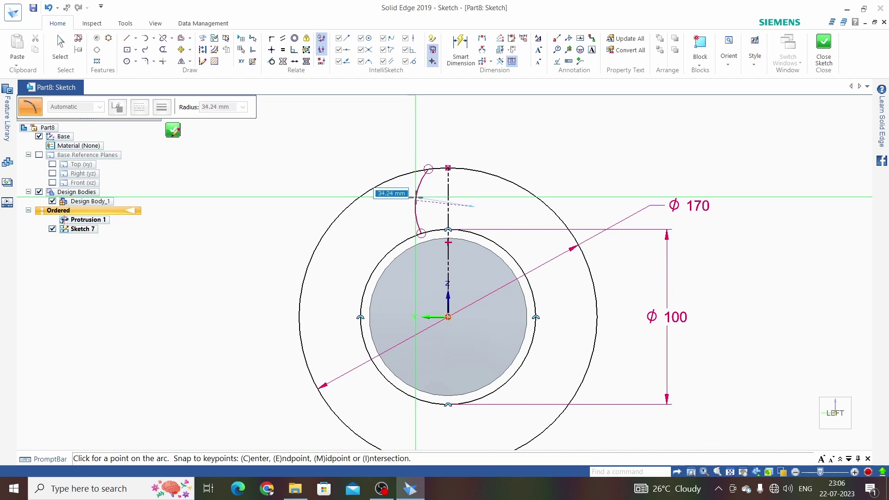
pyautogui.click(415, 199)
pyautogui.press('Escape')
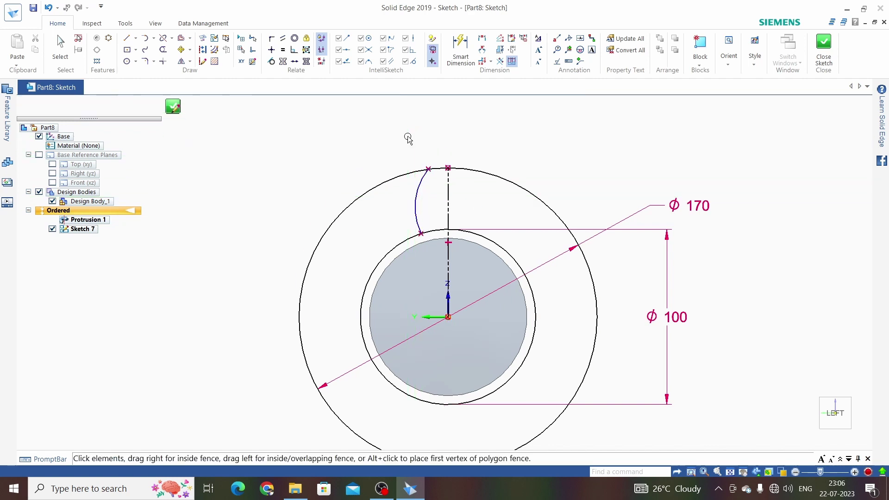
# - Dimension the arc's radius and set it to 65 mm
pyautogui.click(461, 48)
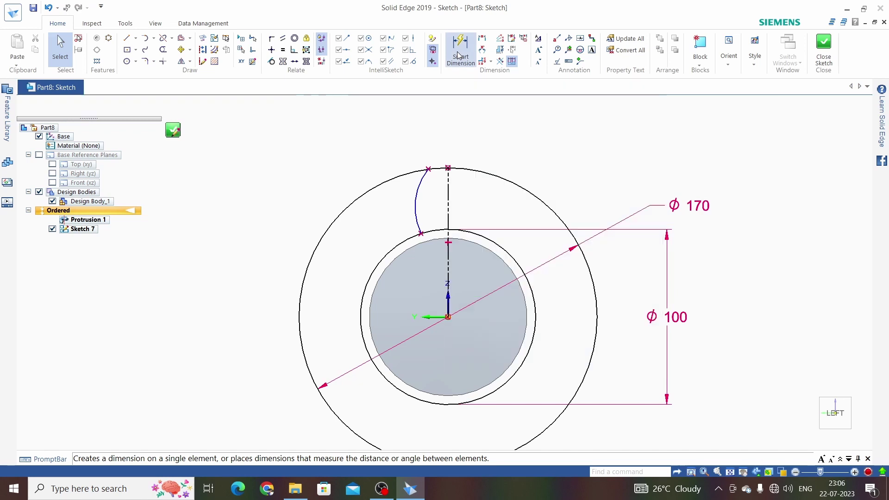
pyautogui.click(413, 191)
pyautogui.click(350, 172)
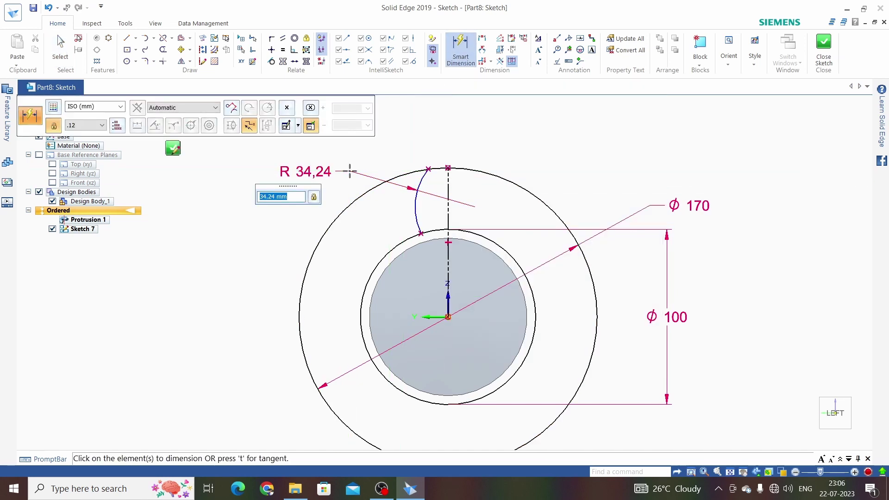
pyautogui.write('65')
pyautogui.press('Return')
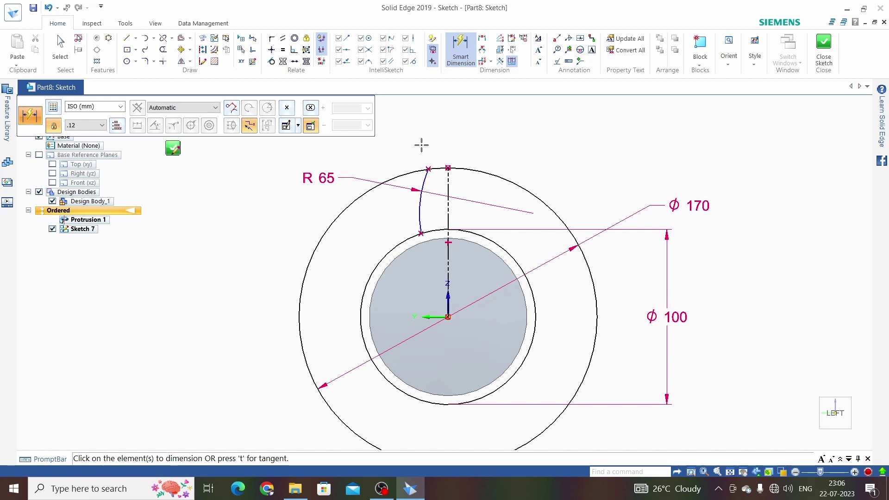
# - Dimension the horizontal distance between the arc's upper end and the construction line, setting it to 6 mm
pyautogui.scroll(3, 424, 137)
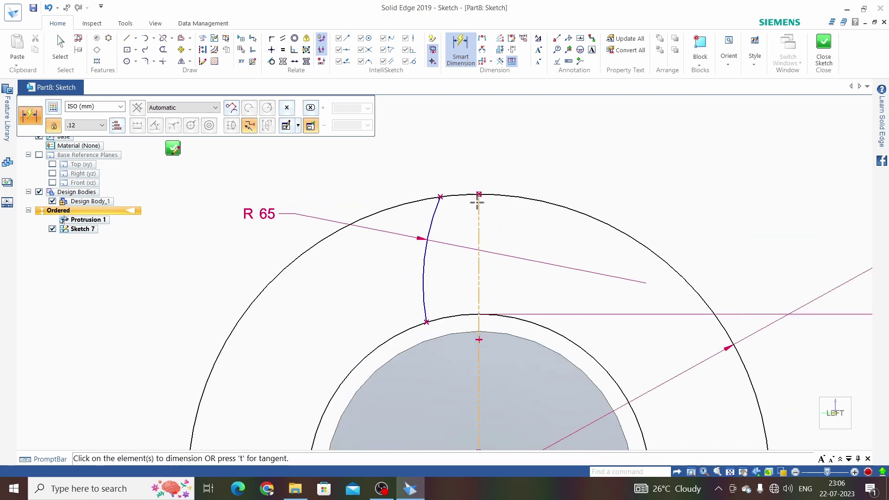
pyautogui.click(477, 196)
pyautogui.click(439, 196)
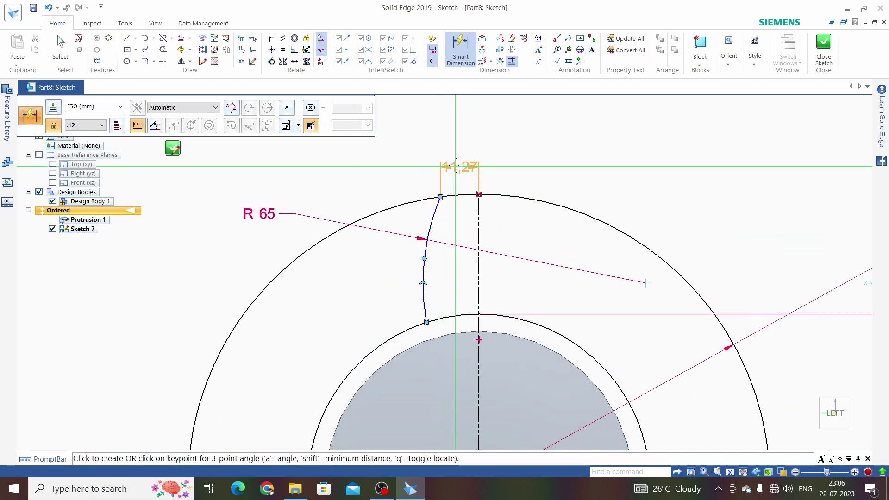
pyautogui.click(456, 167)
pyautogui.press('Return')
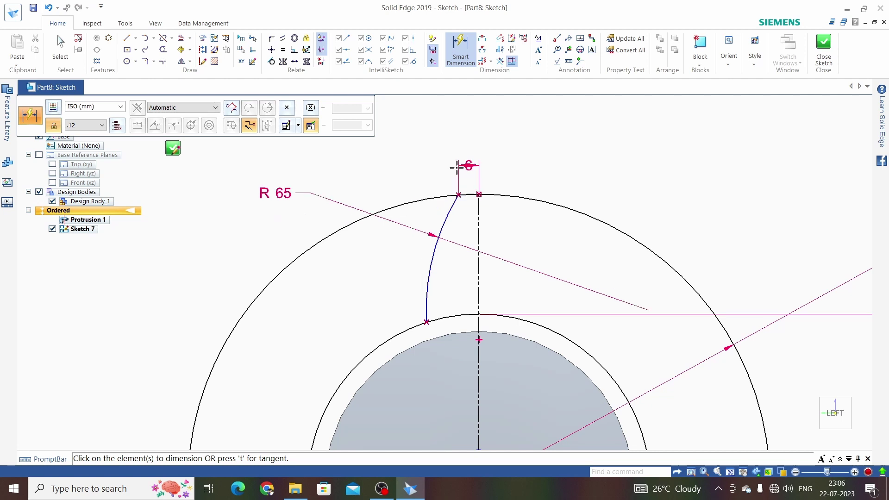
pyautogui.click(477, 295)
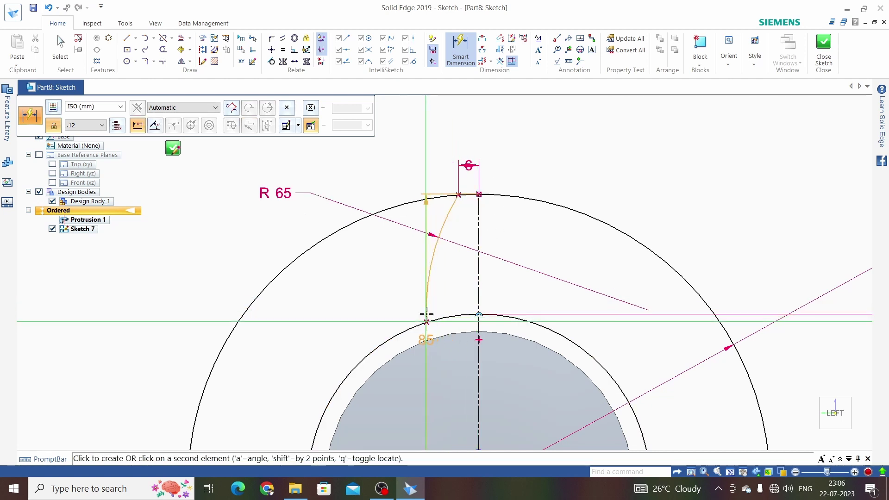
pyautogui.click(427, 319)
pyautogui.scroll(-1, 447, 272)
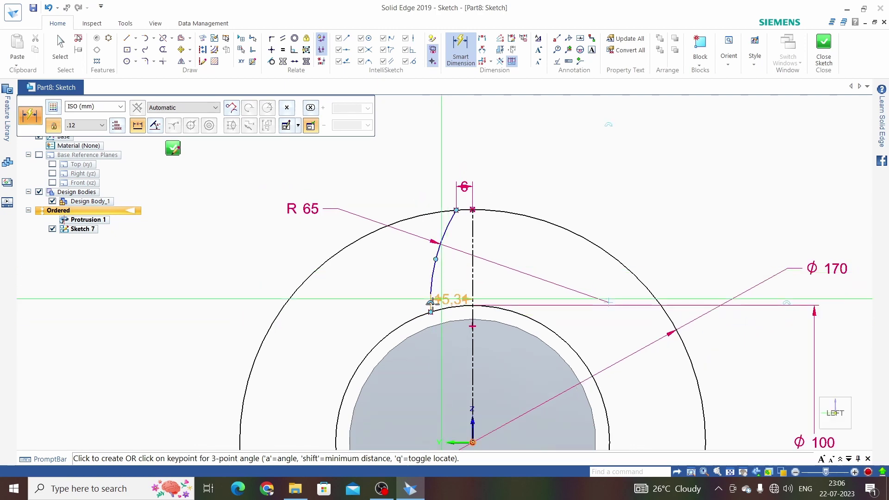
pyautogui.rightClick(453, 309)
# - Dimension the horizontal distance between the arc's lower end and the construction line, setting it to 15 mm
pyautogui.scroll(4, 454, 311)
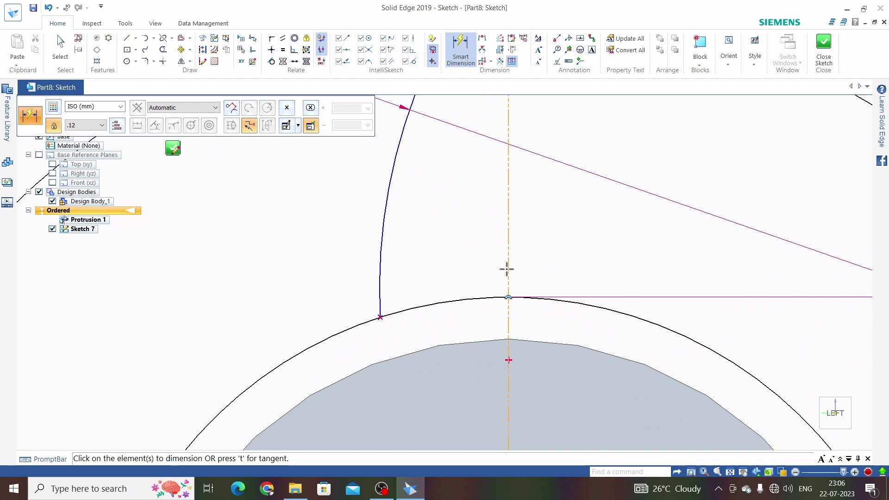
pyautogui.click(508, 269)
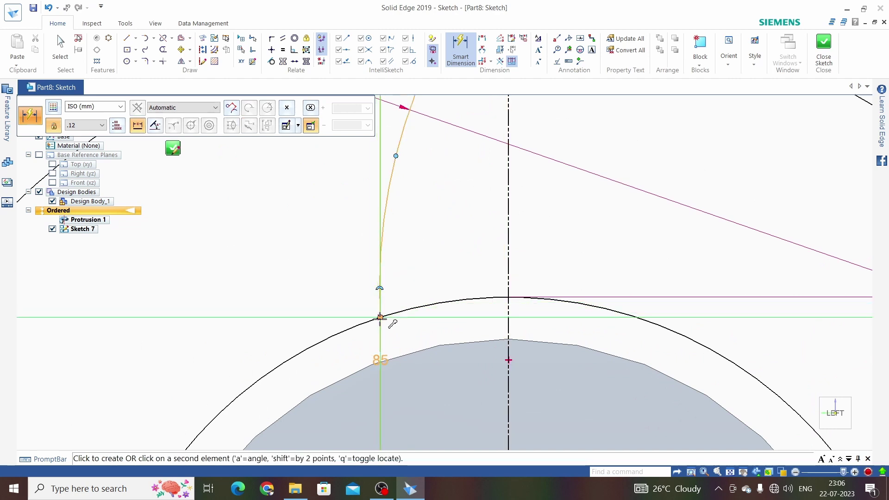
pyautogui.click(380, 318)
pyautogui.click(431, 327)
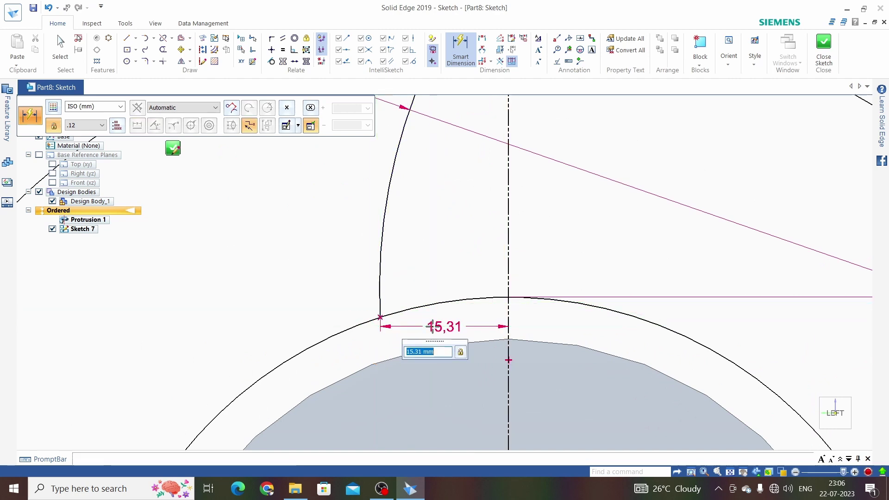
pyautogui.write('15')
pyautogui.press('Return')
pyautogui.scroll(-5, 432, 327)
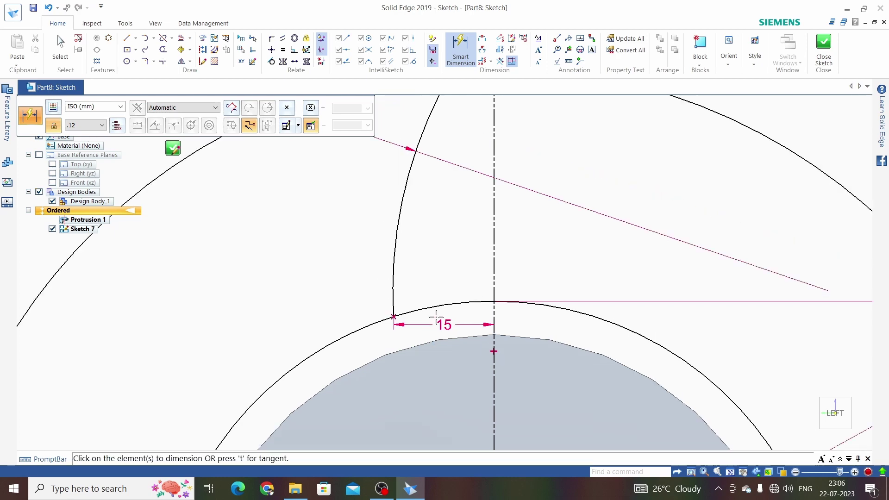
pyautogui.press('Escape')
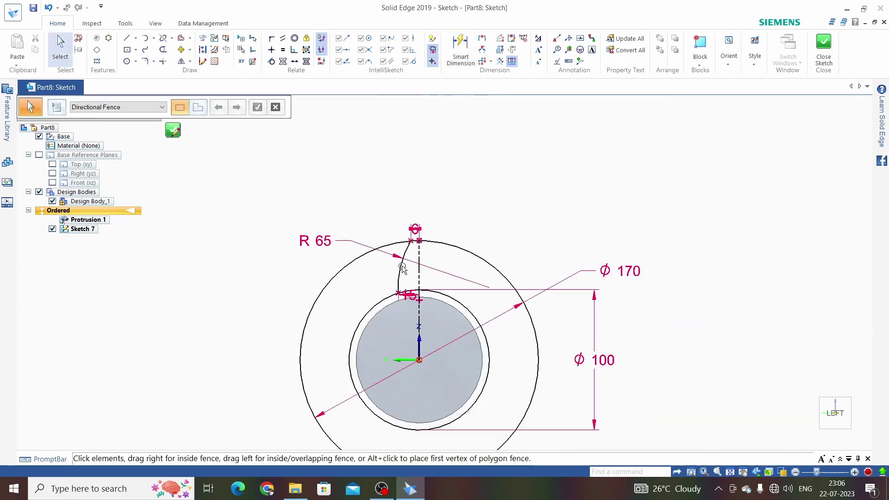
pyautogui.scroll(2, 401, 274)
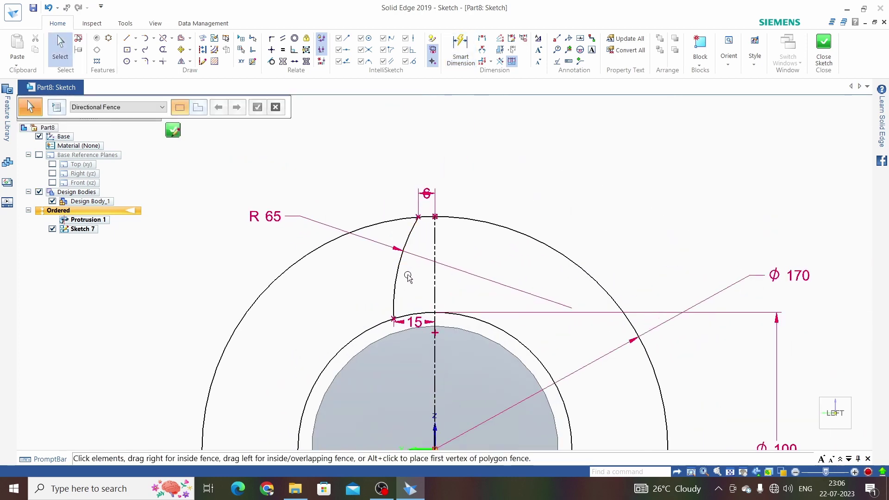
pyautogui.click(190, 61)
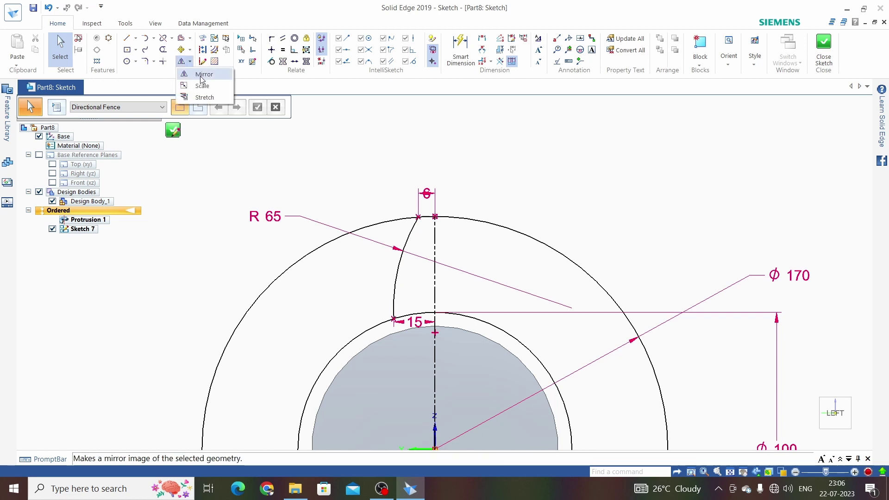
pyautogui.click(202, 75)
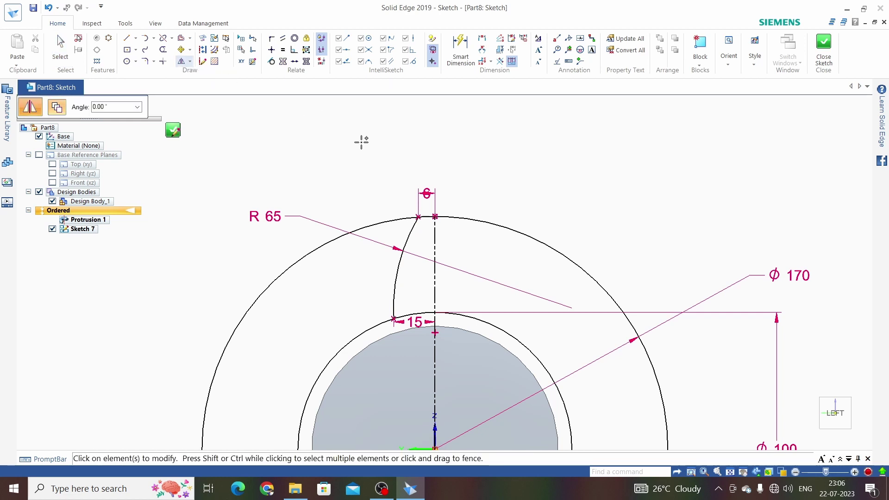
pyautogui.click(404, 237)
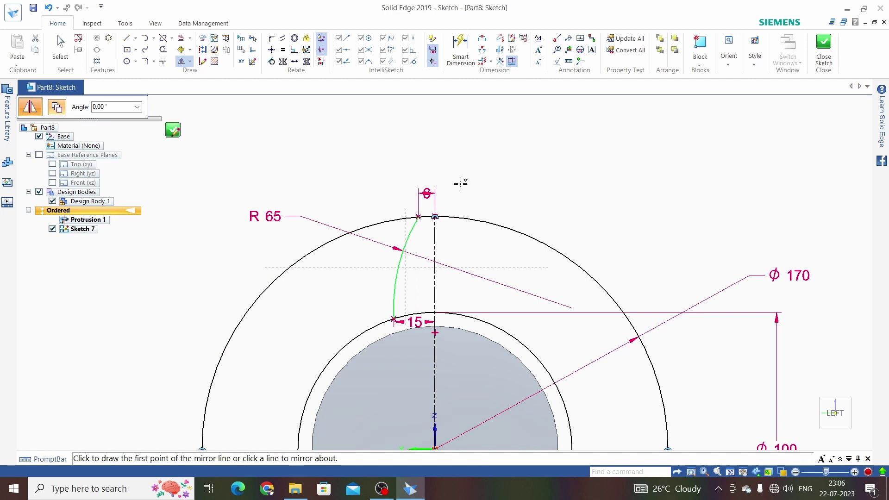
pyautogui.press('Escape')
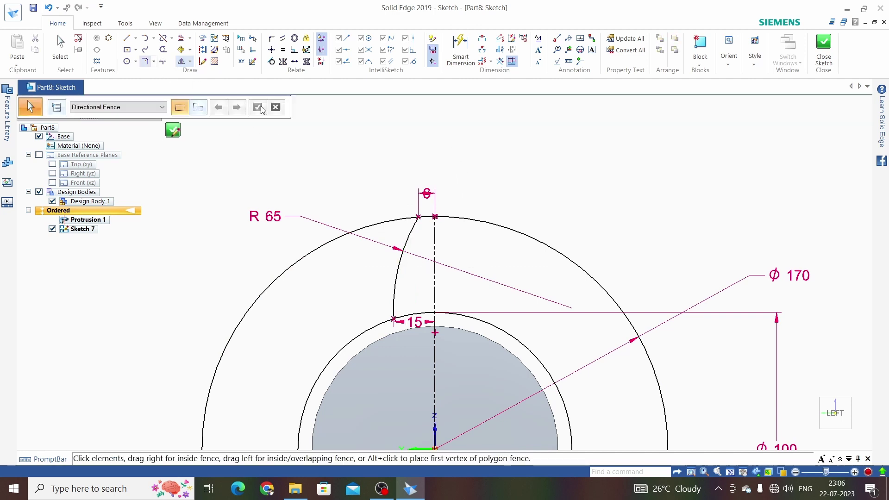
pyautogui.click(258, 107)
# - Mirror the R 65 arc about the vertical construction line, keeping the original arc
pyautogui.click(190, 61)
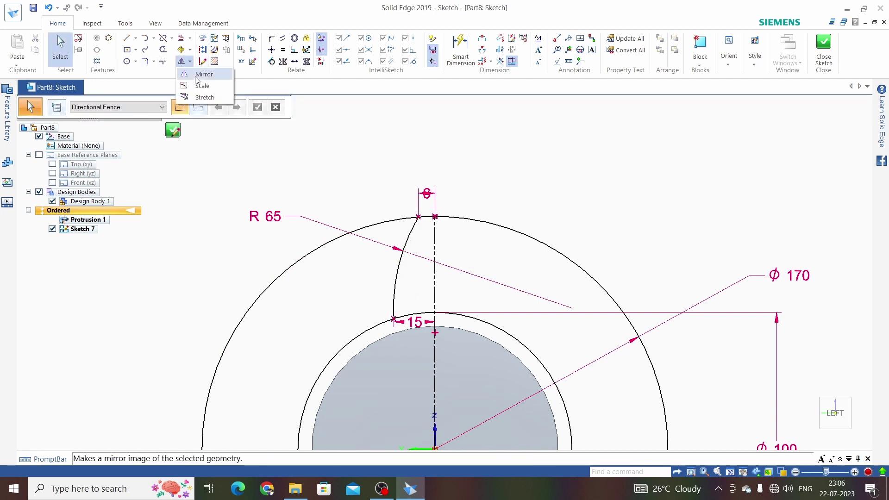
pyautogui.click(199, 76)
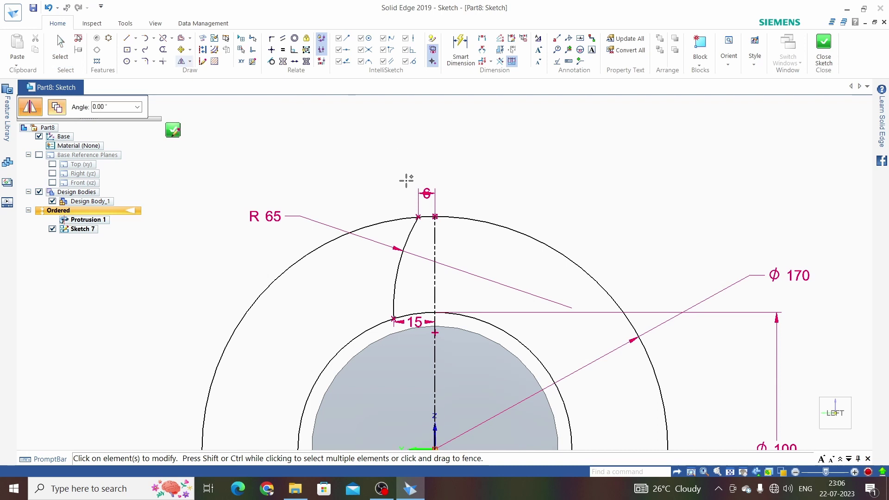
pyautogui.click(406, 235)
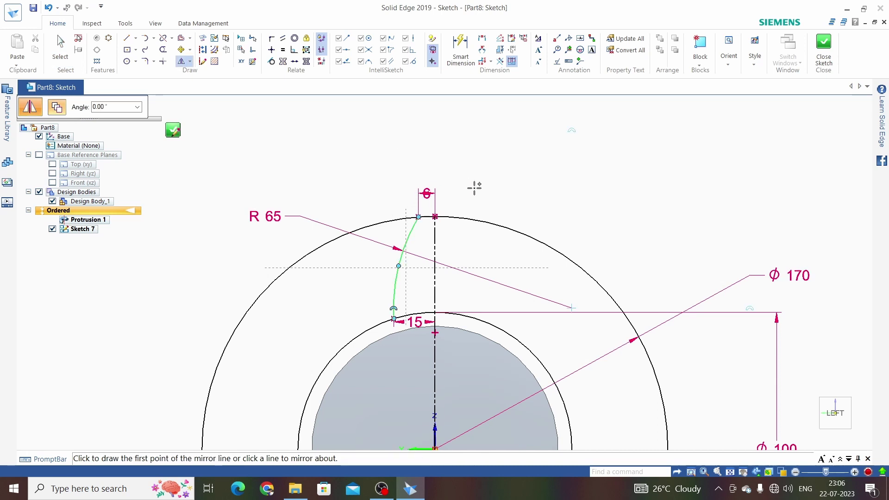
pyautogui.click(435, 233)
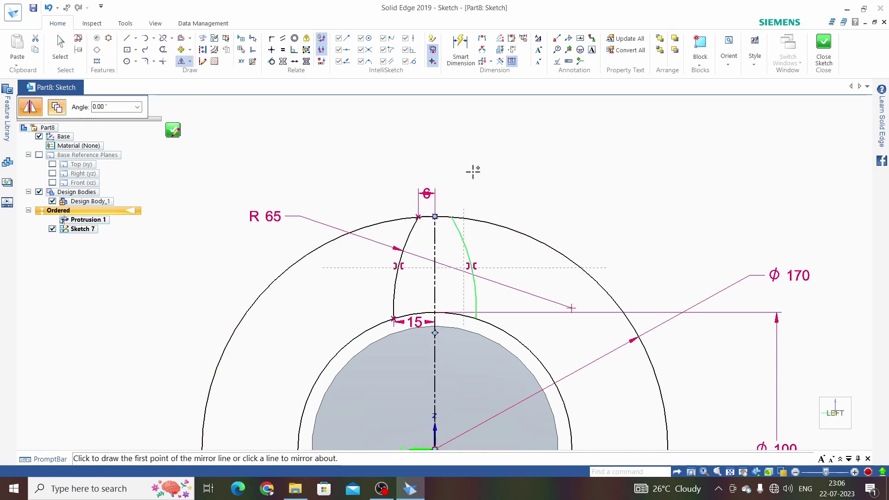
pyautogui.press('Escape')
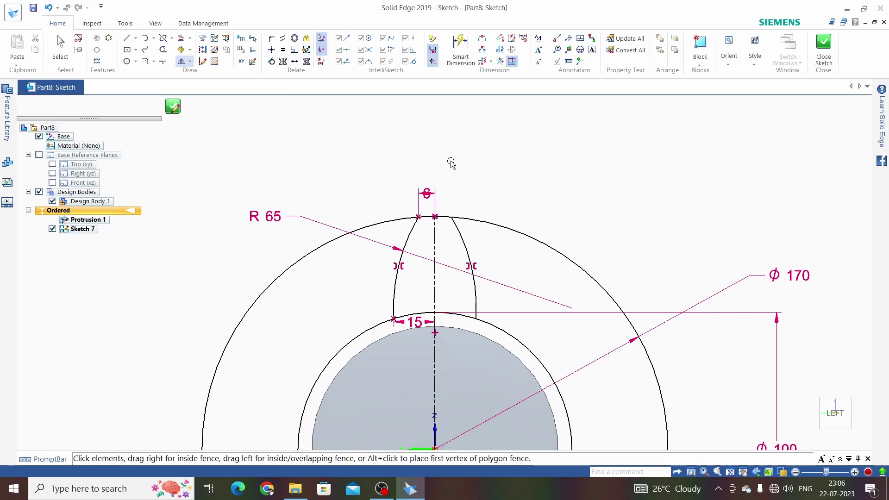
# - Trim the 170 mm circle so only its short segment between the upper ends of the two arcs remains
pyautogui.scroll(-3, 452, 165)
pyautogui.scroll(3, 468, 226)
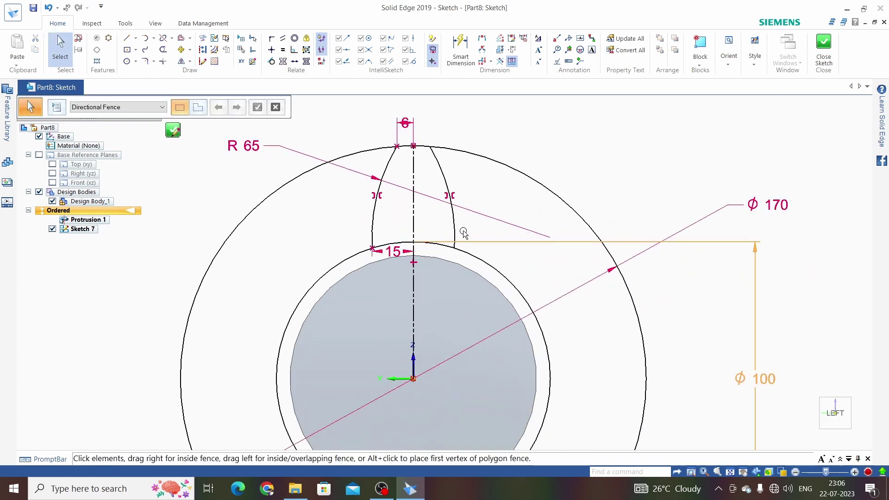
pyautogui.scroll(-2, 481, 168)
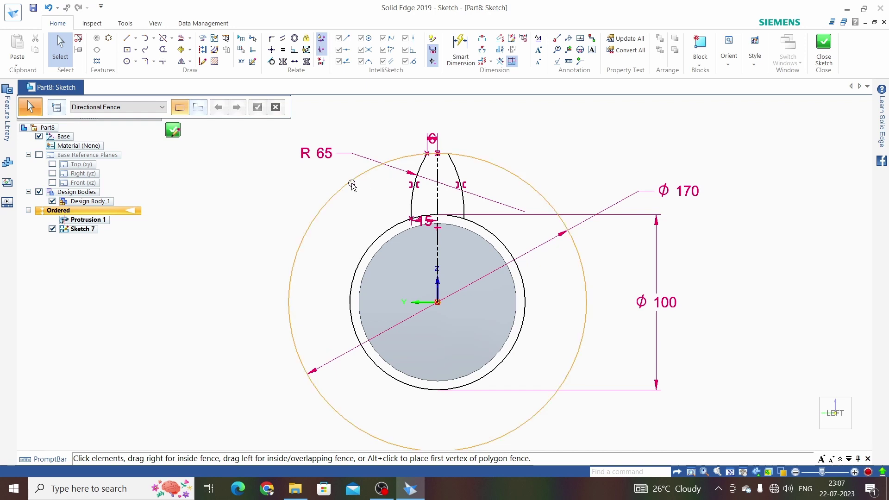
pyautogui.click(163, 51)
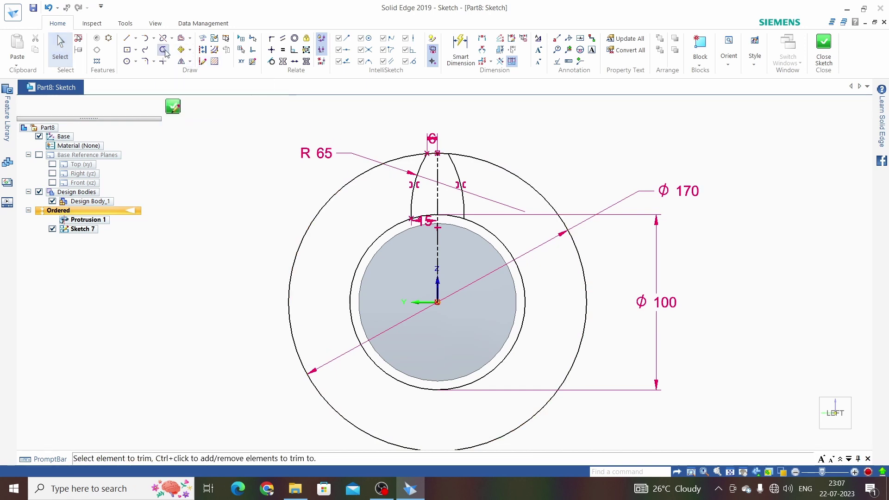
pyautogui.moveTo(359, 229); pyautogui.dragTo(307, 192)
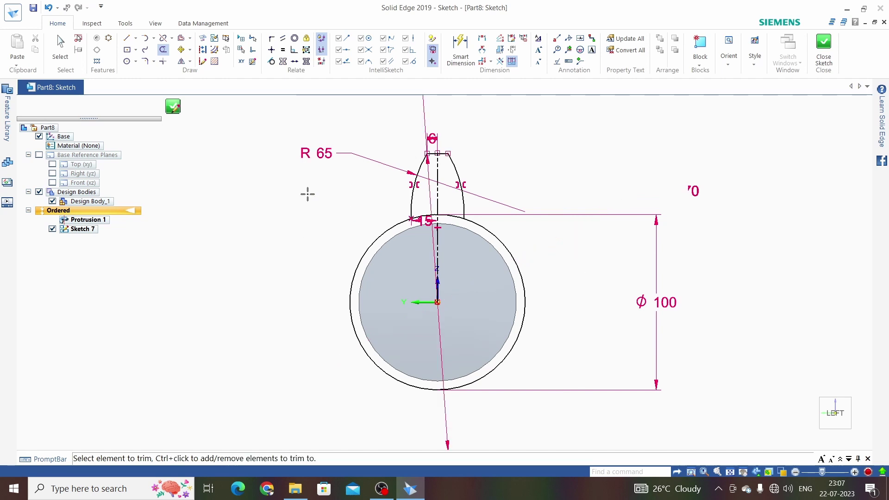
# - Trim away both halves of the 100 mm circle's segment between the lower ends of the two arcs
pyautogui.scroll(5, 403, 231)
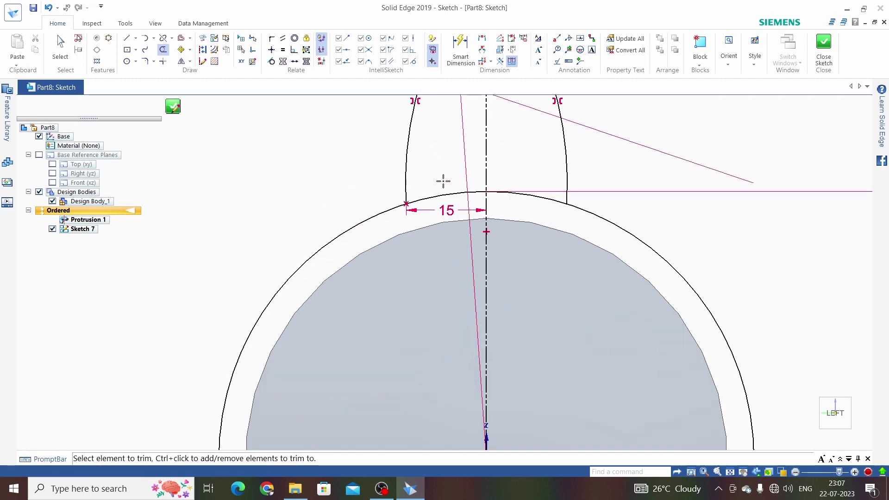
pyautogui.moveTo(443, 181); pyautogui.dragTo(445, 206)
pyautogui.moveTo(520, 180); pyautogui.dragTo(521, 202)
pyautogui.scroll(-5, 520, 196)
pyautogui.press('Escape')
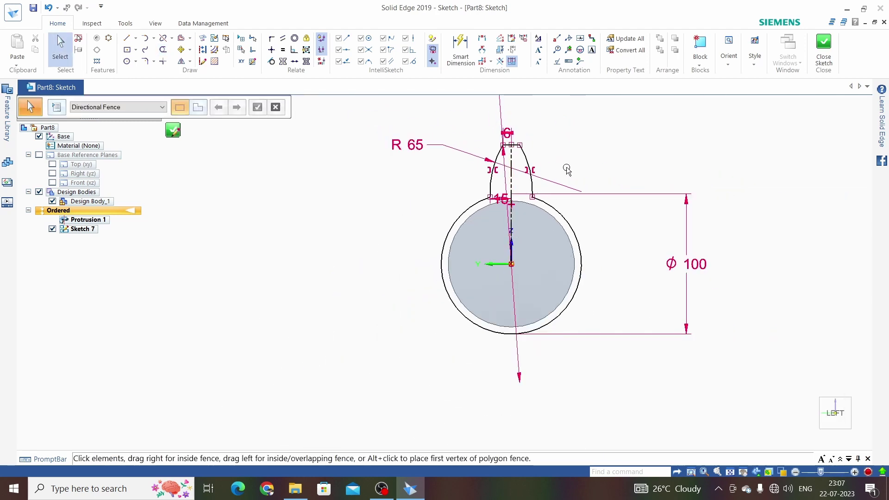
pyautogui.scroll(3, 552, 166)
pyautogui.scroll(-3, 474, 170)
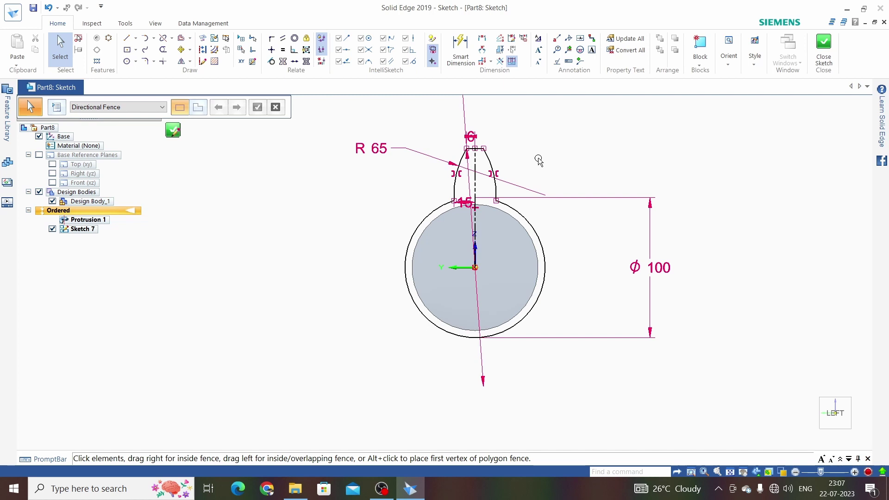
# - Finish the blade profile sketch and exit the Sketch command
pyautogui.click(824, 49)
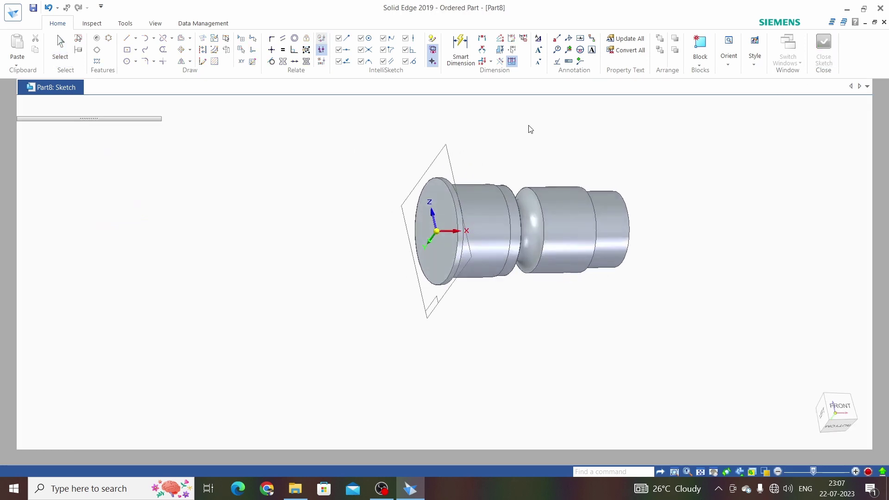
pyautogui.click(112, 108)
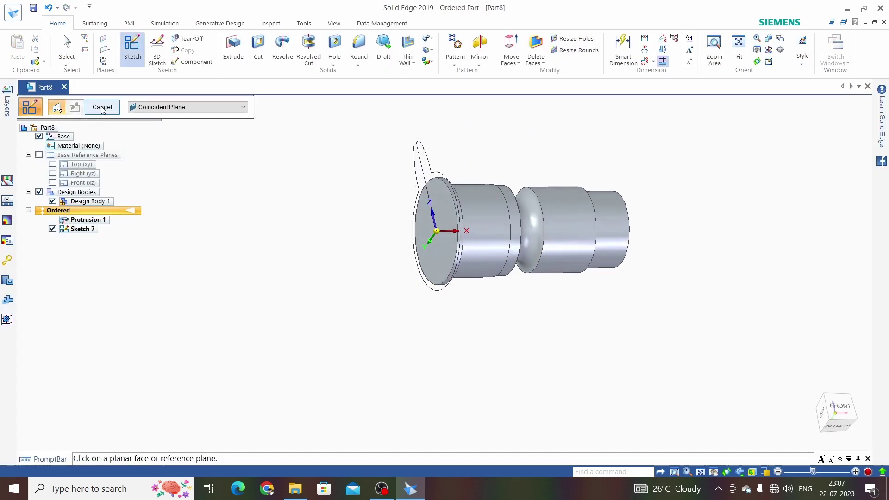
pyautogui.press('Escape')
# - Hide the design bodies and show the Right (yz) reference plane
pyautogui.scroll(-3, 328, 190)
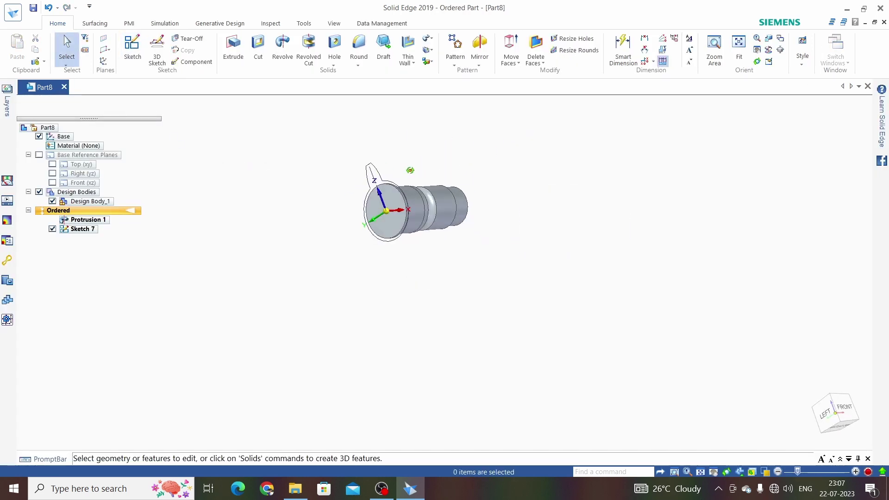
pyautogui.moveTo(333, 188); pyautogui.dragTo(421, 171, button='middle')
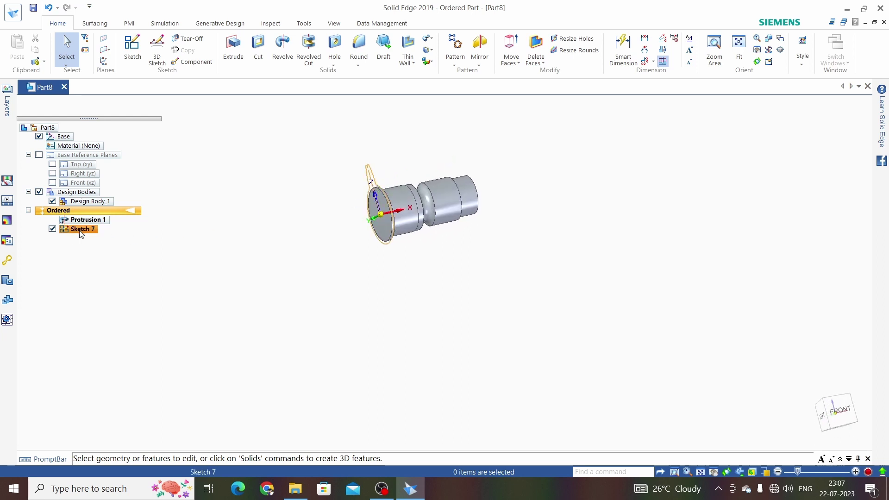
pyautogui.scroll(3, 210, 199)
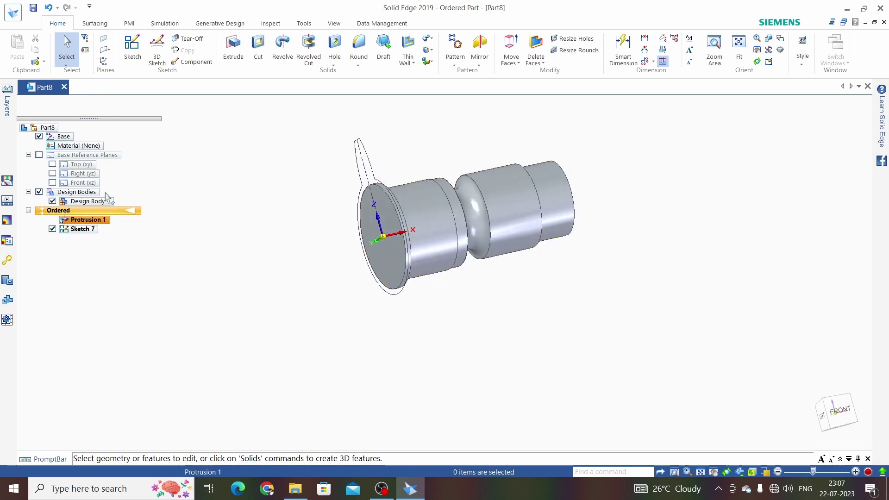
pyautogui.click(39, 192)
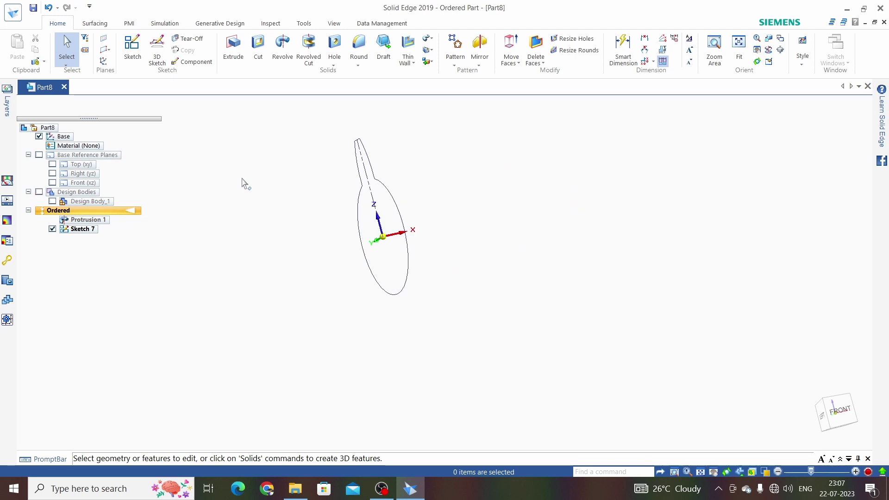
pyautogui.moveTo(392, 190)
pyautogui.mouseDown(button='middle')
pyautogui.moveTo(478, 173)
pyautogui.moveTo(458, 172)
pyautogui.moveTo(508, 220)
pyautogui.moveTo(343, 184)
pyautogui.mouseUp(button='middle')
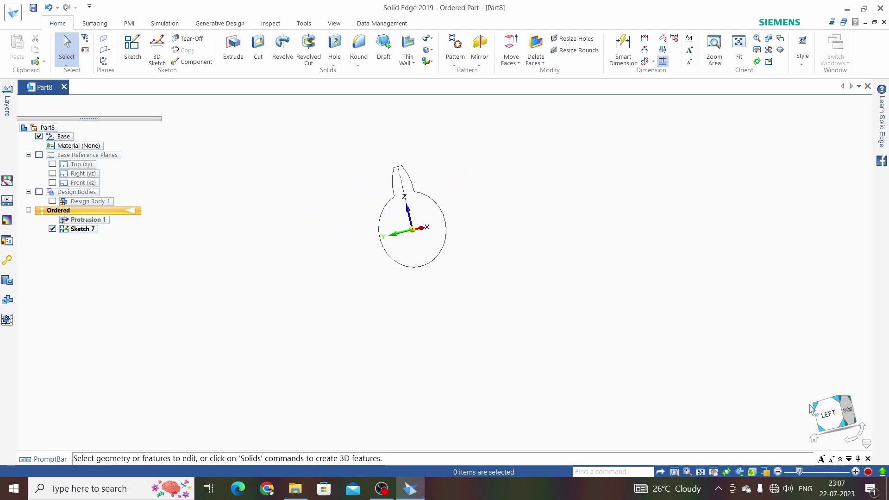
pyautogui.click(53, 175)
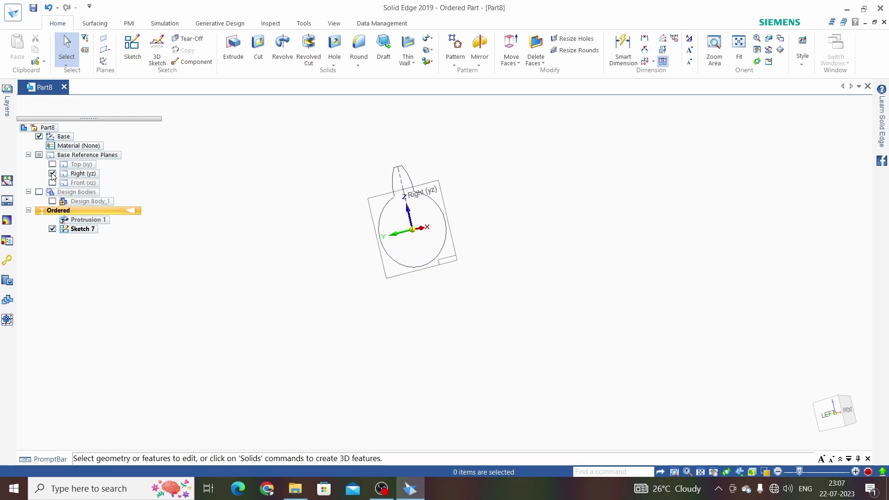
pyautogui.moveTo(528, 226)
pyautogui.mouseDown(button='middle')
pyautogui.moveTo(434, 300)
pyautogui.moveTo(380, 293)
pyautogui.moveTo(514, 262)
pyautogui.moveTo(477, 205)
pyautogui.moveTo(452, 204)
pyautogui.moveTo(517, 193)
pyautogui.mouseUp(button='middle')
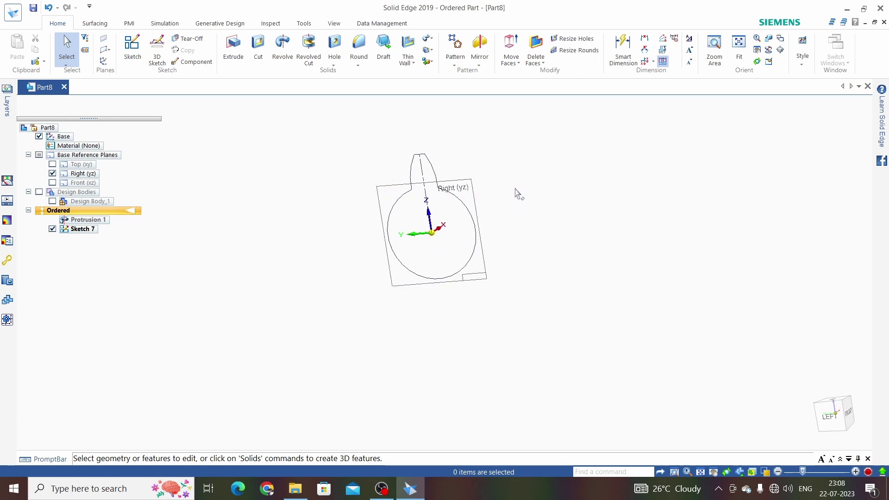
# - Create a parallel reference plane 45 mm from the Right (yz) plane, on the negative X side
pyautogui.click(106, 50)
pyautogui.moveTo(477, 199); pyautogui.dragTo(500, 197, button='middle')
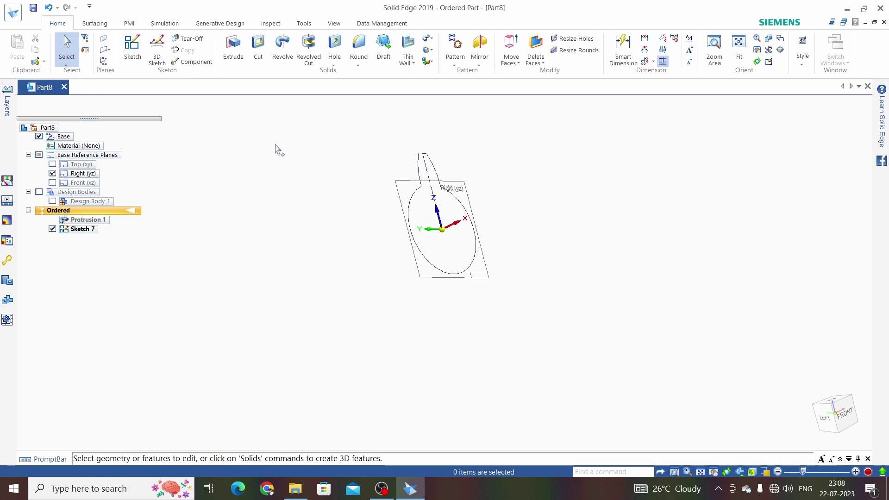
pyautogui.click(105, 50)
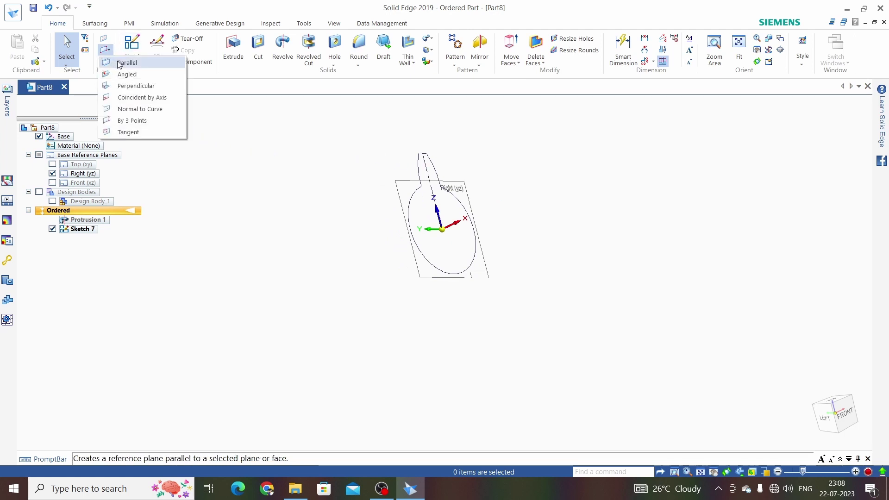
pyautogui.click(122, 61)
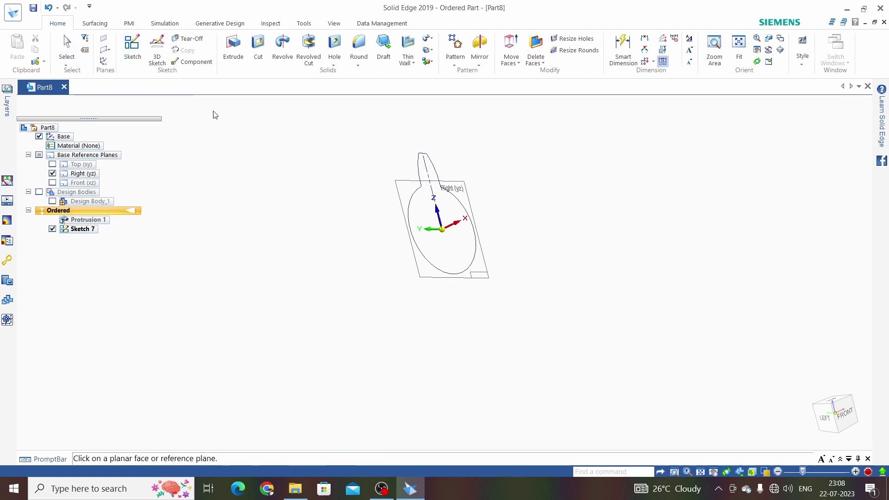
pyautogui.click(460, 187)
pyautogui.moveTo(376, 222); pyautogui.dragTo(349, 236, button='middle')
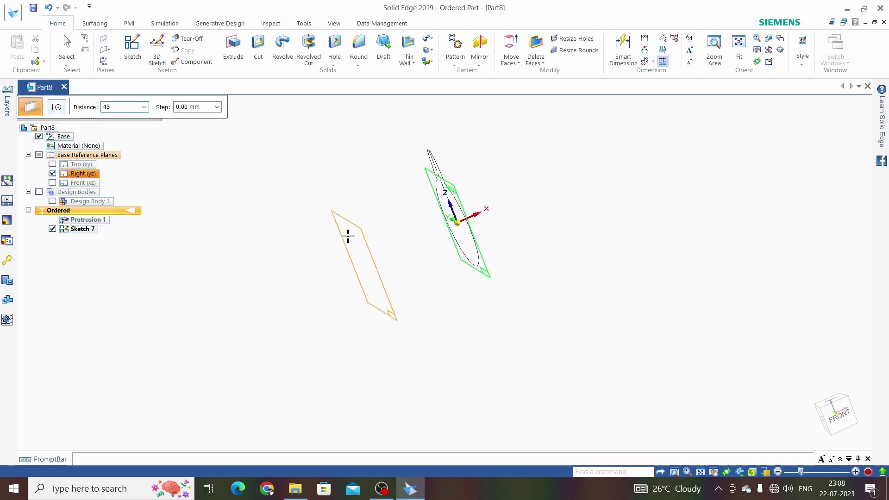
pyautogui.write('45')
pyautogui.press('Tab')
pyautogui.click(342, 239)
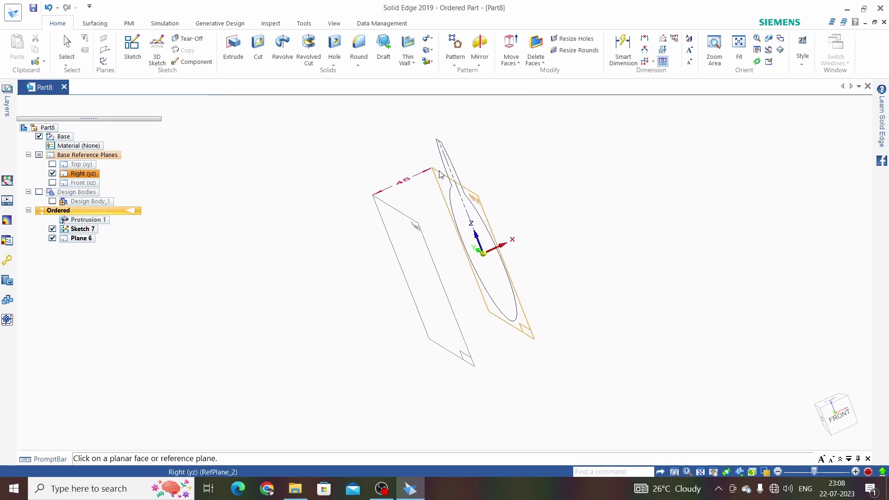
# - Create a second parallel plane 90 mm from the Right (yz) plane, on the negative X side
pyautogui.click(83, 173)
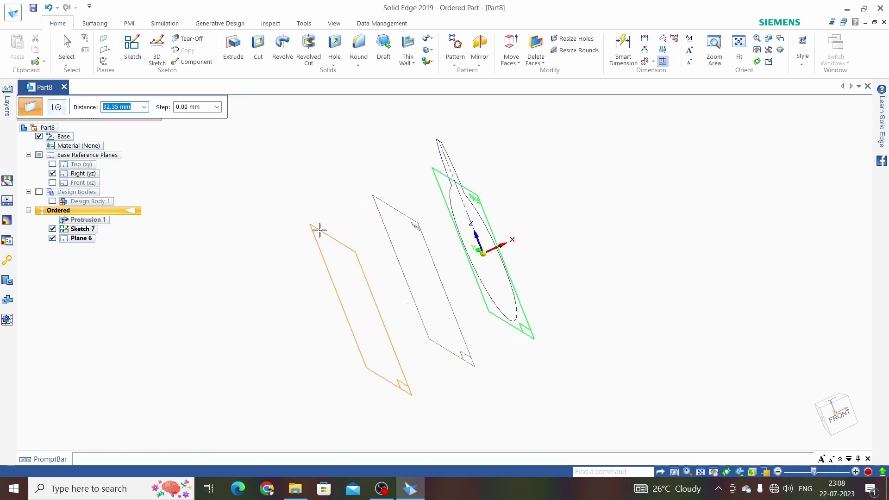
pyautogui.write('90')
pyautogui.press('Return')
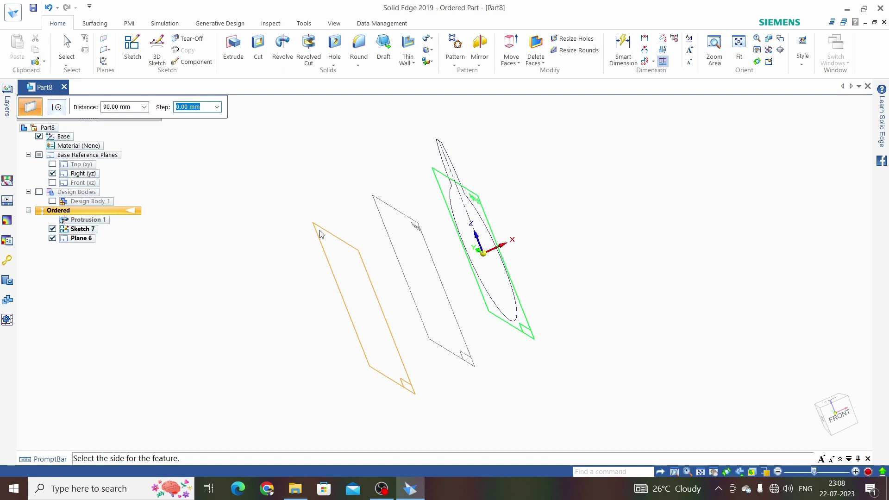
pyautogui.click(299, 257)
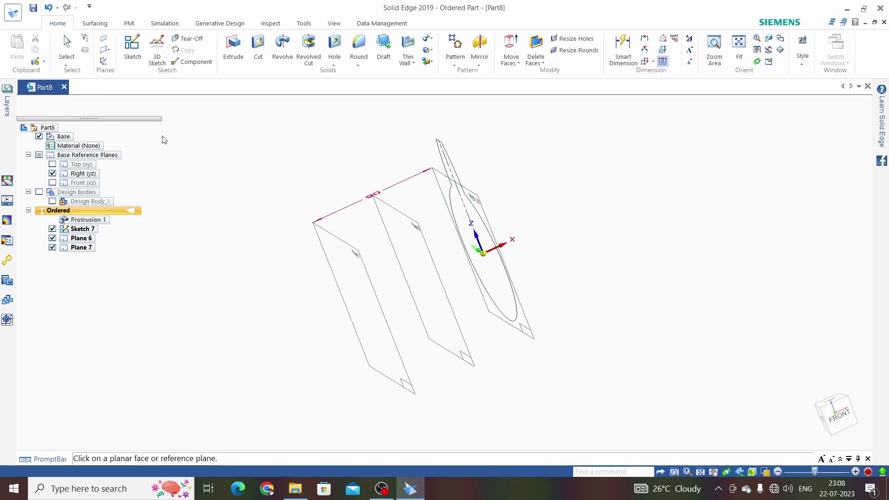
pyautogui.moveTo(307, 182)
pyautogui.mouseDown(button='middle')
pyautogui.moveTo(411, 166)
pyautogui.moveTo(337, 185)
pyautogui.moveTo(392, 214)
pyautogui.moveTo(334, 214)
pyautogui.mouseUp(button='middle')
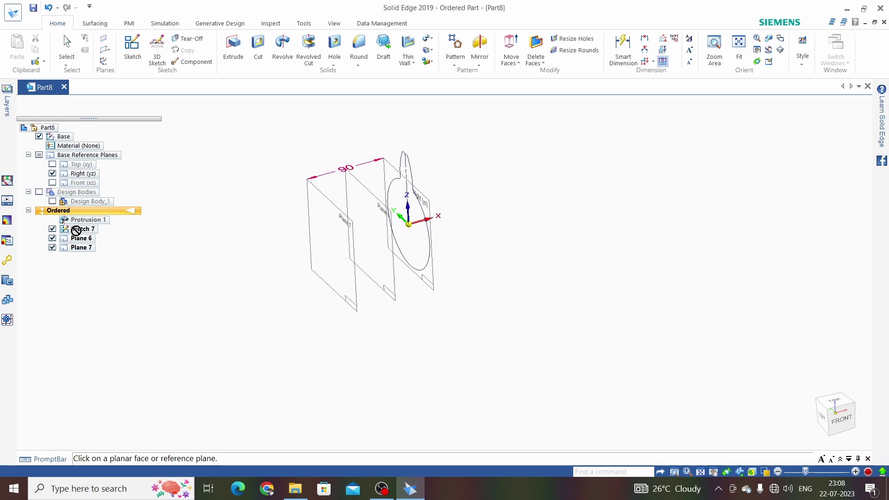
# - Hide Plane 7, the parallel plane at 90 mm, and the Right (yz) reference plane
pyautogui.press('Escape')
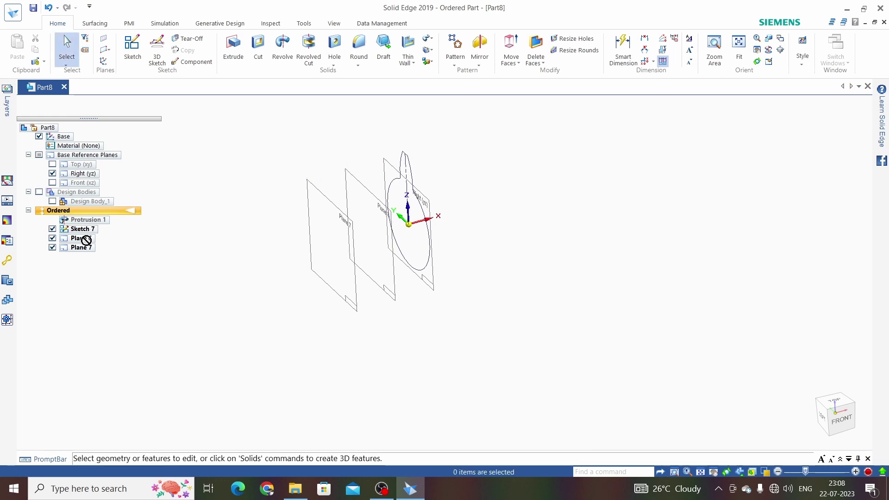
pyautogui.moveTo(86, 239); pyautogui.dragTo(100, 244)
pyautogui.click(52, 248)
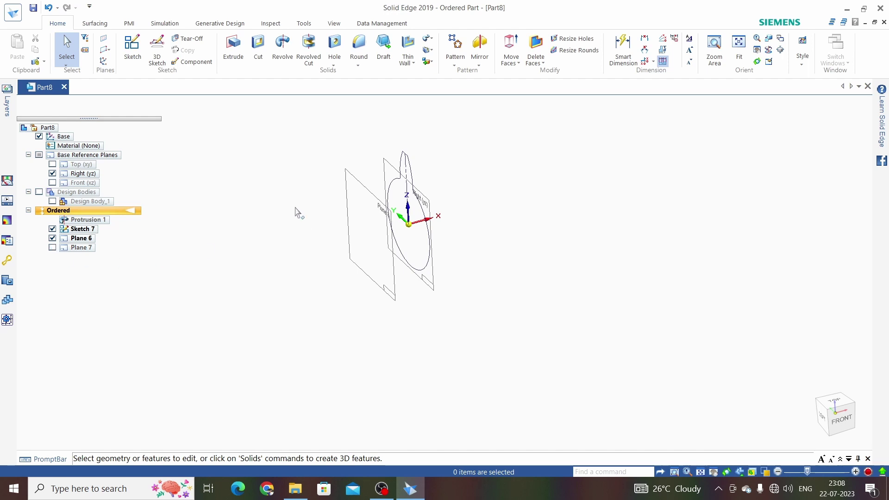
pyautogui.click(52, 174)
# - Start a sketch on Plane 6 and project all Sketch 7 profile geometry into it as single wireframe elements, without offset
pyautogui.moveTo(473, 183); pyautogui.dragTo(409, 162, button='middle')
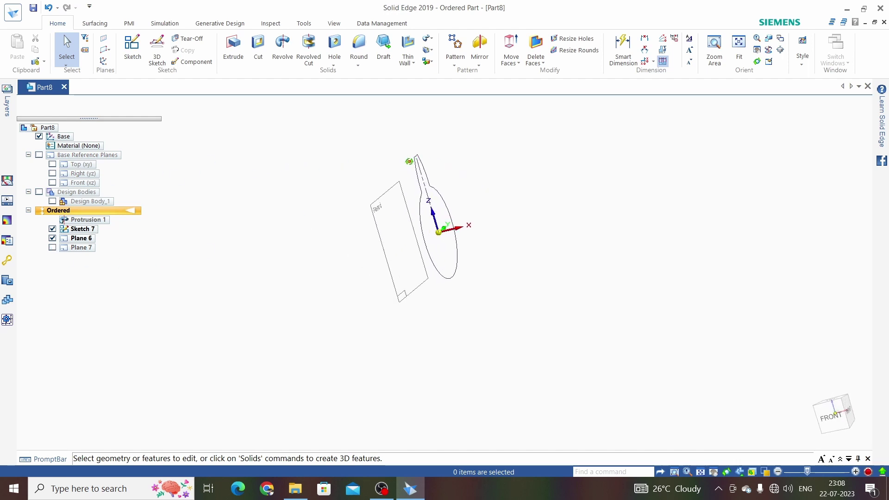
pyautogui.moveTo(285, 157)
pyautogui.mouseDown(button='middle')
pyautogui.moveTo(310, 173)
pyautogui.moveTo(228, 137)
pyautogui.mouseUp(button='middle')
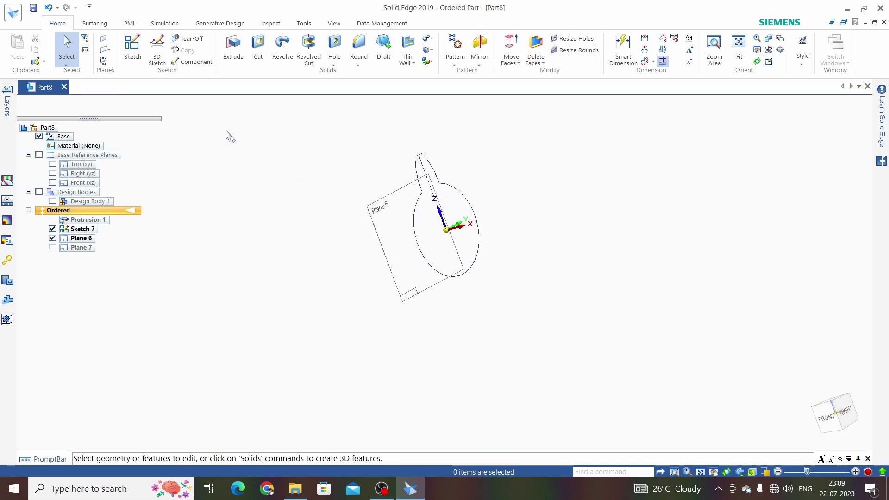
pyautogui.click(137, 55)
pyautogui.scroll(2, 390, 187)
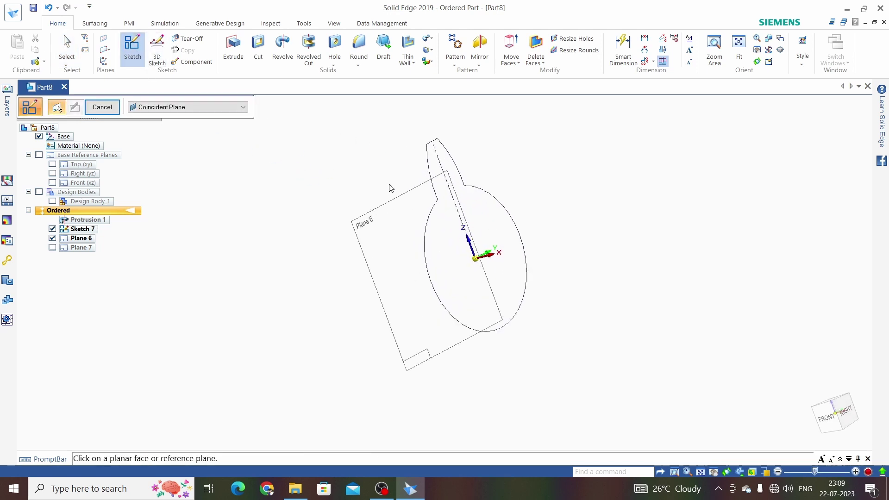
pyautogui.click(369, 219)
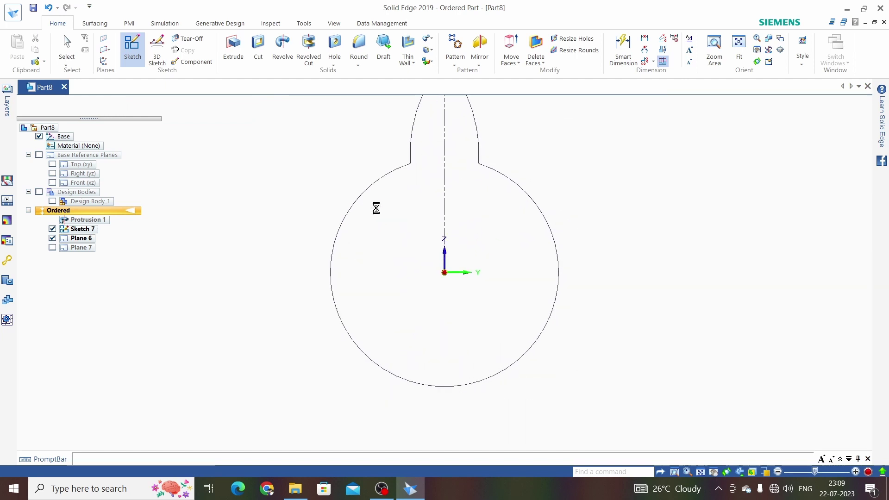
pyautogui.scroll(-3, 388, 298)
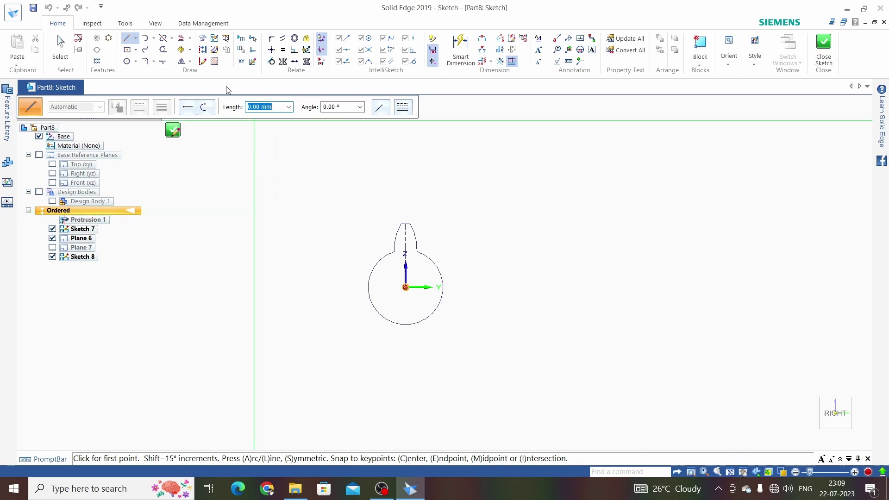
pyautogui.click(203, 39)
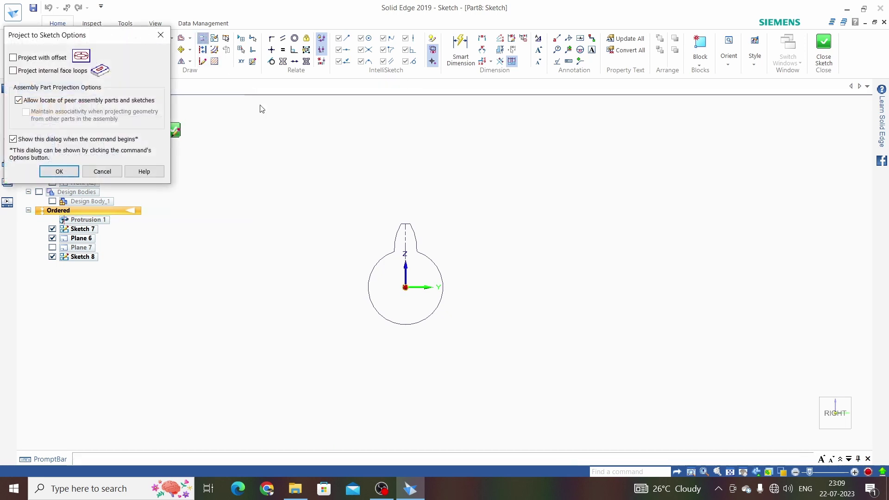
pyautogui.click(59, 171)
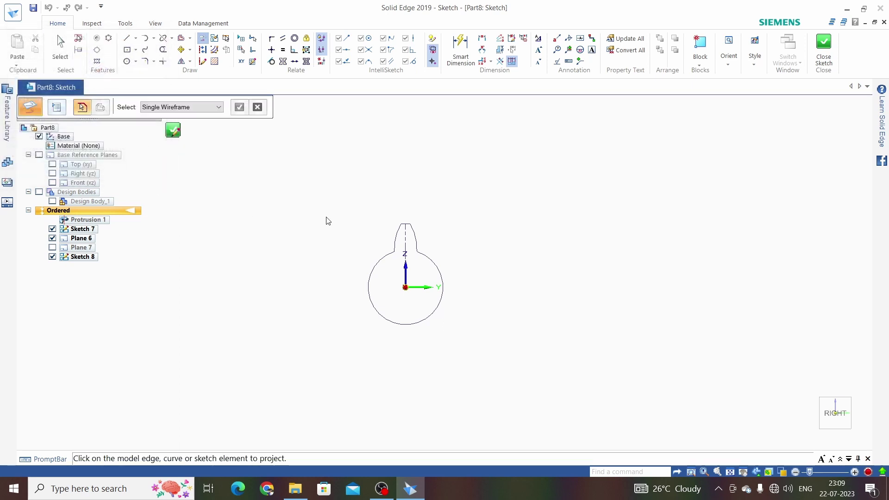
pyautogui.moveTo(335, 204)
pyautogui.mouseDown()
pyautogui.moveTo(398, 285)
pyautogui.moveTo(478, 354)
pyautogui.mouseUp()
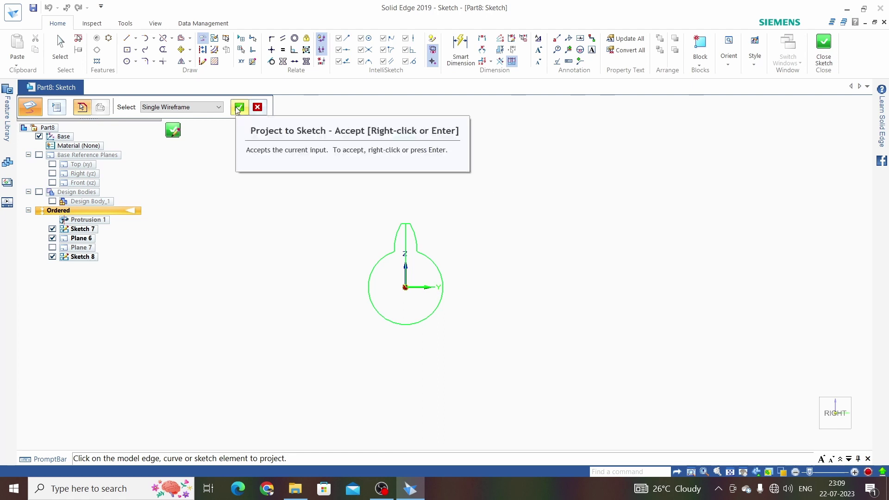
pyautogui.click(239, 107)
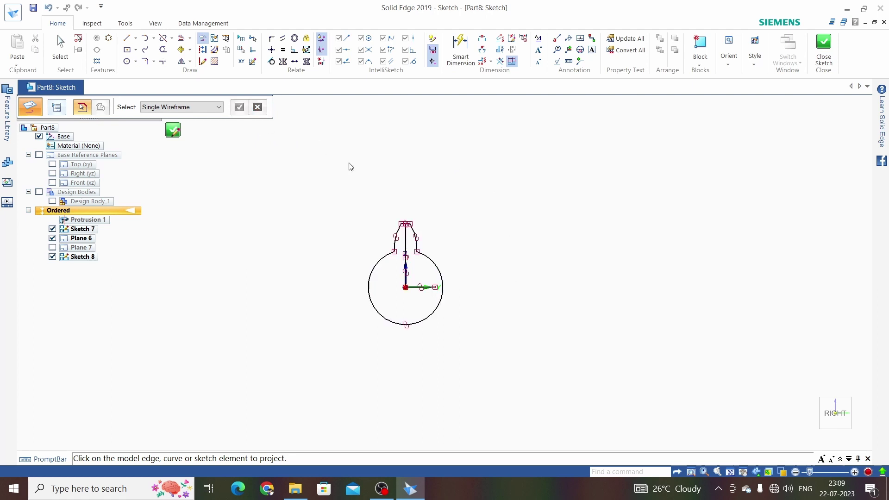
# - Close the projected sketch, exit the Sketch command and hide Sketch 7
pyautogui.click(823, 47)
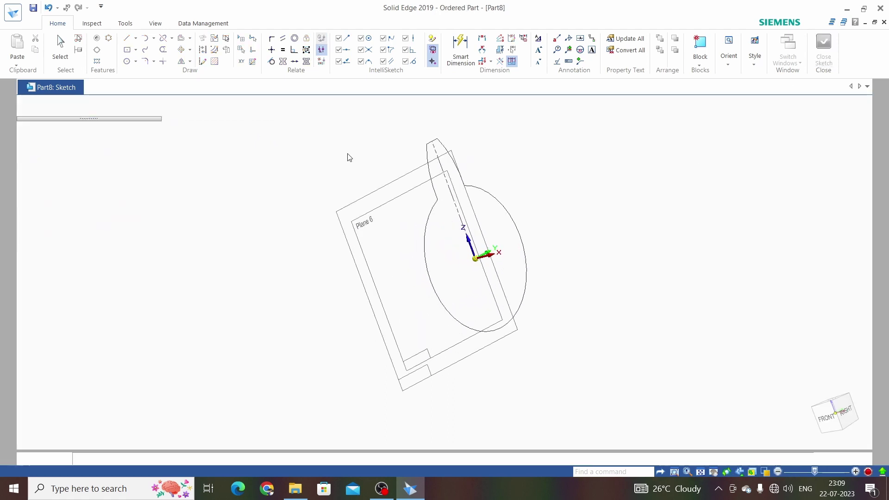
pyautogui.click(102, 107)
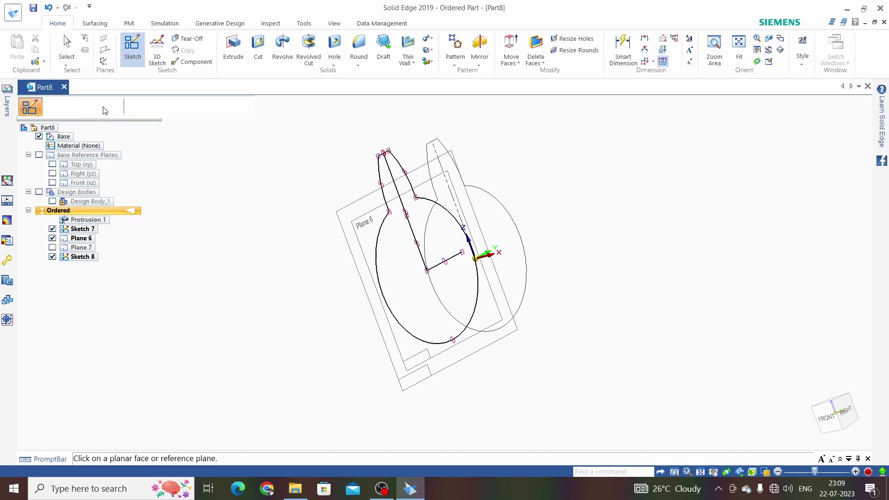
pyautogui.moveTo(398, 197); pyautogui.dragTo(377, 205, button='middle')
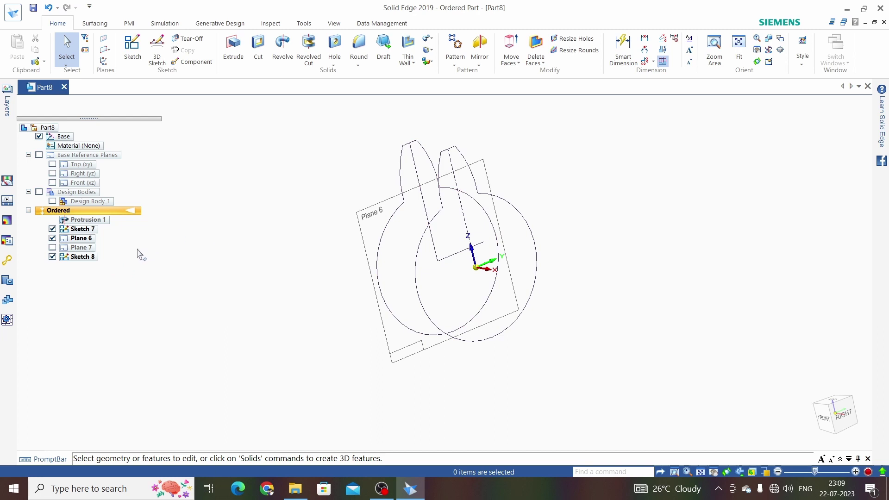
pyautogui.click(53, 229)
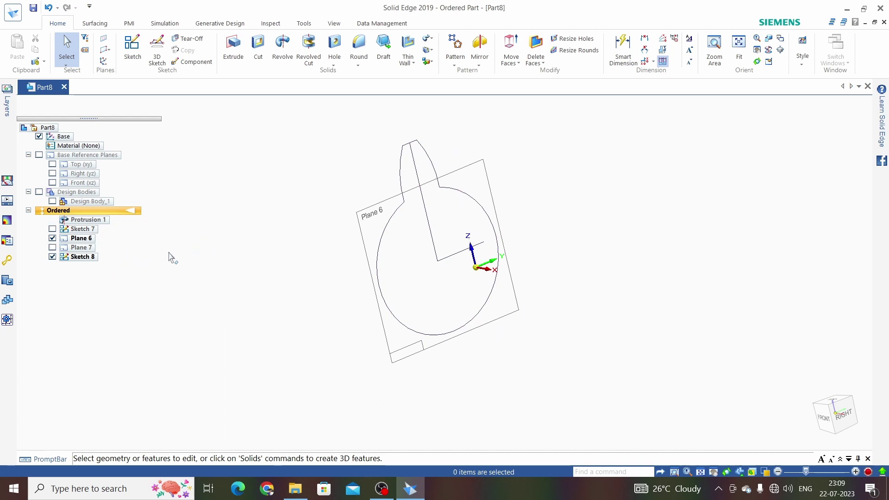
# - Open the Sketch 8 profile for editing and delete the projected horizontal line and the two vertical centre lines
pyautogui.click(91, 262)
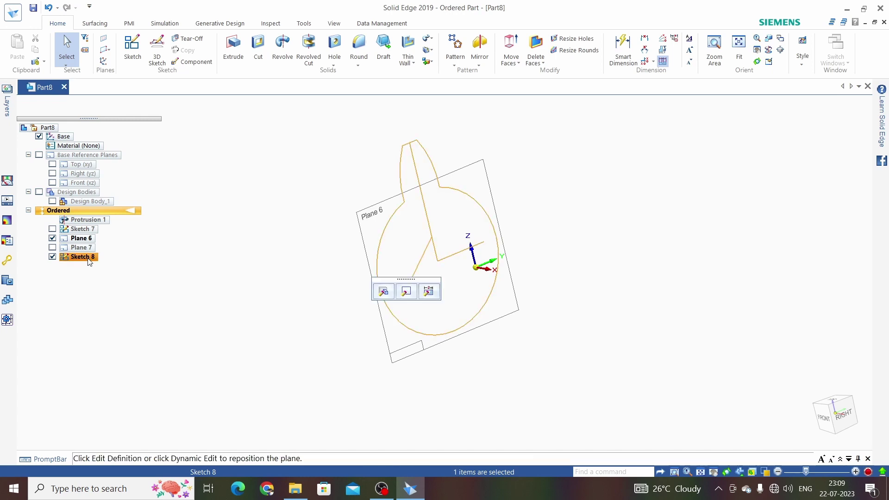
pyautogui.click(406, 290)
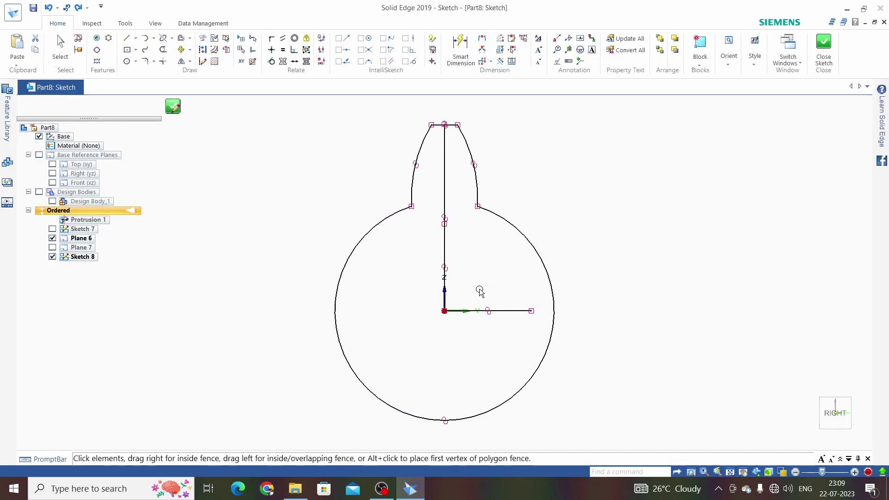
pyautogui.click(510, 311)
pyautogui.press('Delete')
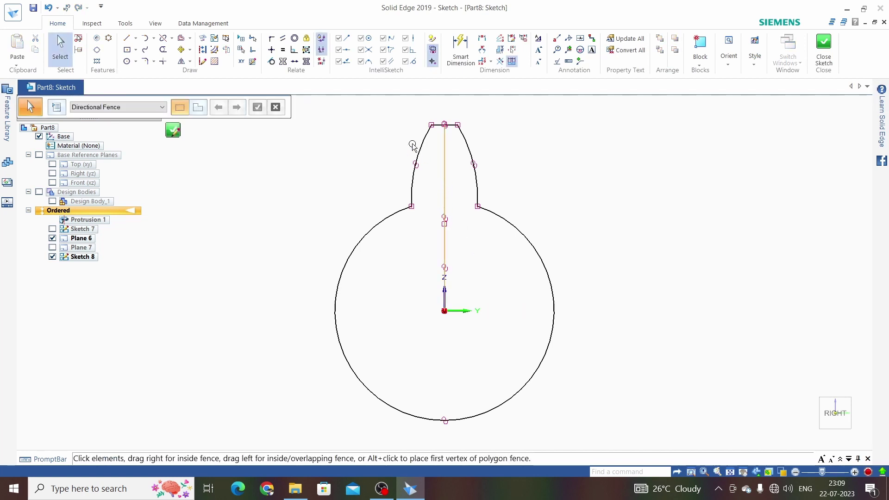
pyautogui.click(444, 174)
pyautogui.press('Delete')
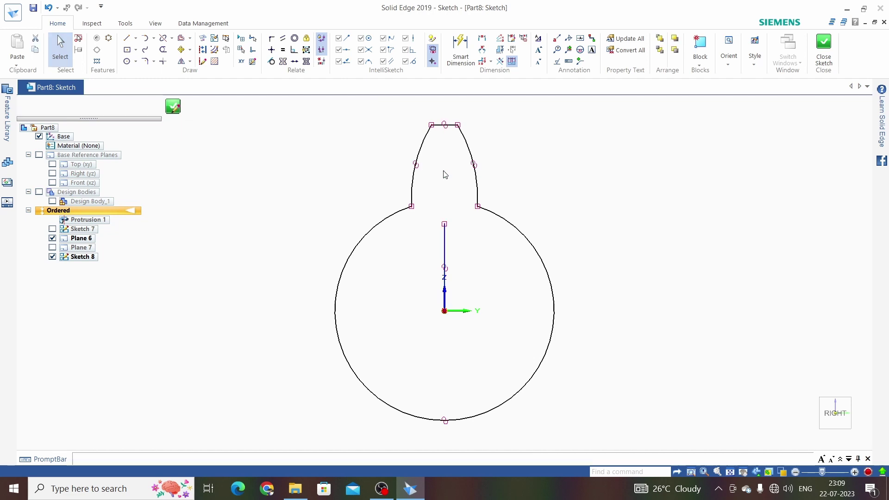
pyautogui.click(444, 274)
pyautogui.press('Delete')
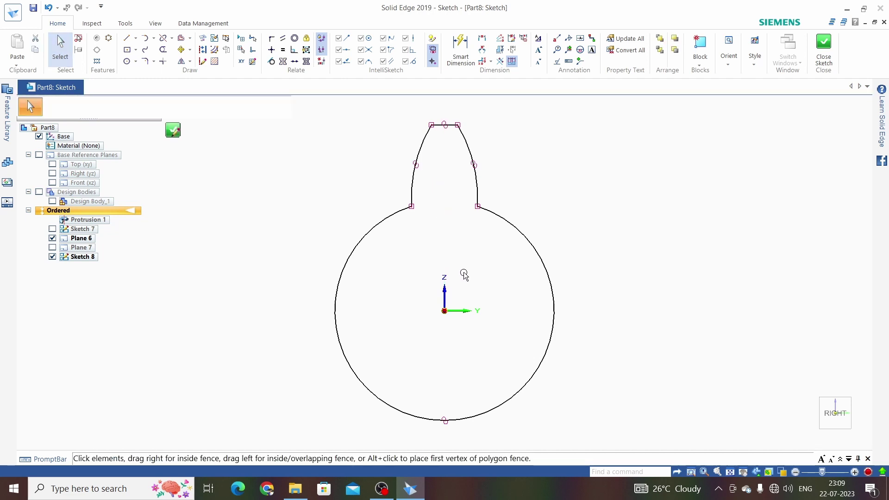
# - Rotate a copy of the complete profile 15° clockwise about the origin, using a 15° step and the blade tip's midpoint as start point
pyautogui.scroll(-3, 463, 276)
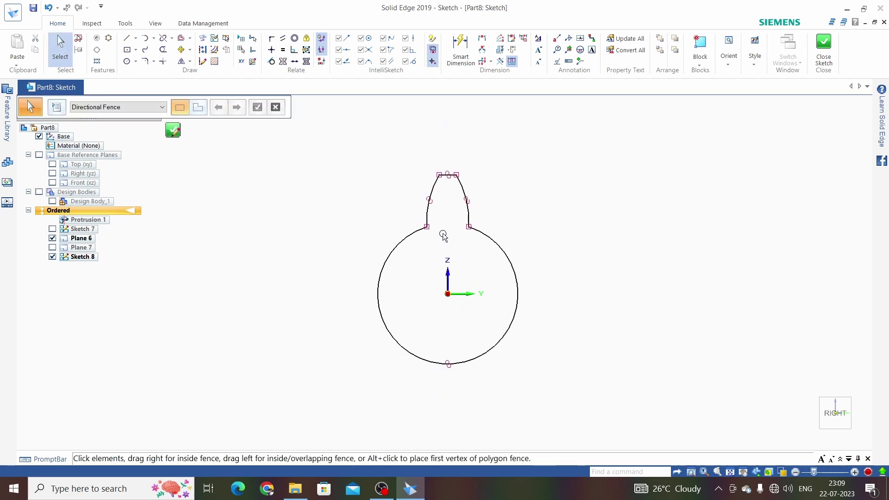
pyautogui.scroll(-1, 443, 236)
pyautogui.scroll(2, 444, 235)
pyautogui.scroll(-1, 442, 234)
pyautogui.click(190, 50)
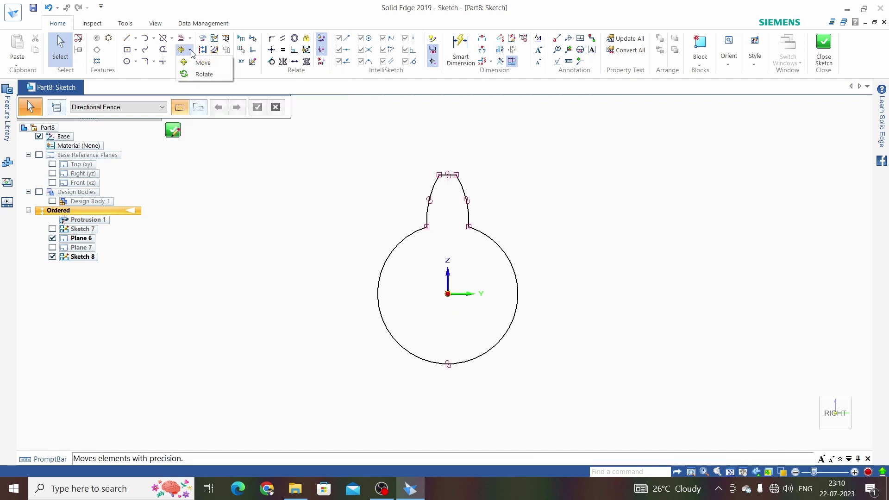
pyautogui.click(202, 75)
pyautogui.scroll(-2, 333, 213)
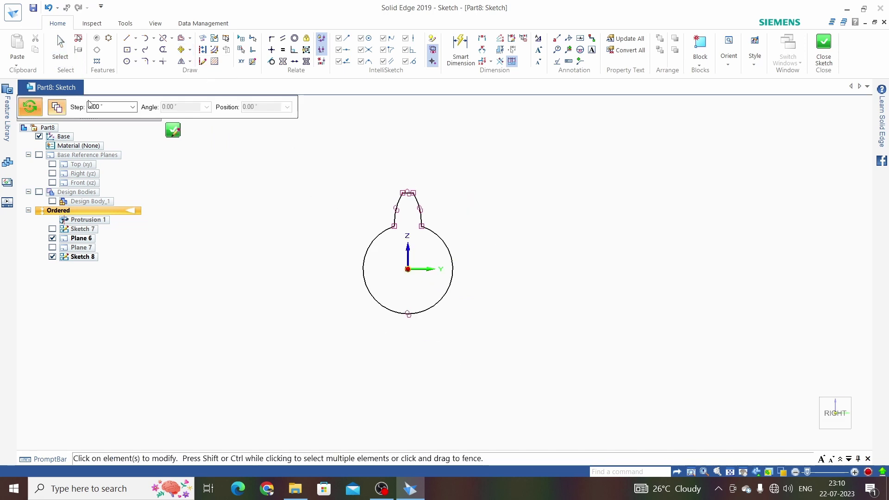
pyautogui.click(91, 106)
pyautogui.write('1')
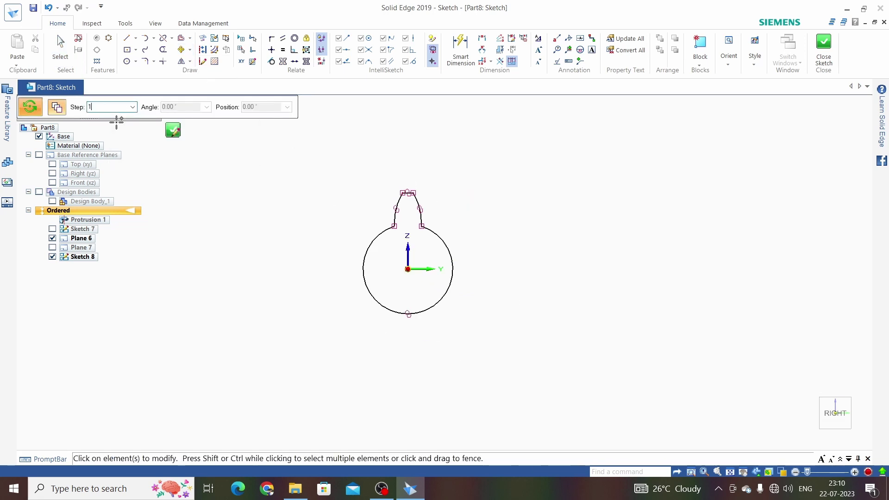
pyautogui.write('5')
pyautogui.press('Return')
pyautogui.moveTo(330, 170); pyautogui.dragTo(391, 260)
pyautogui.moveTo(479, 336); pyautogui.dragTo(479, 334)
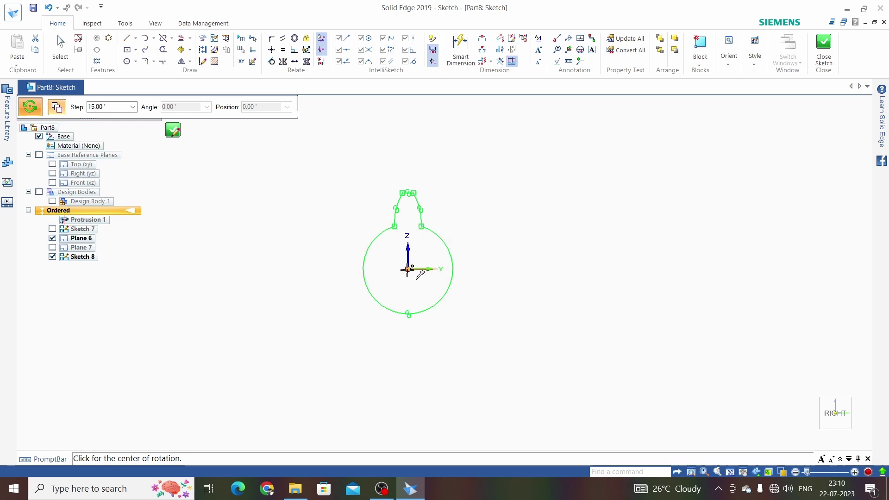
pyautogui.click(408, 268)
pyautogui.scroll(1, 409, 191)
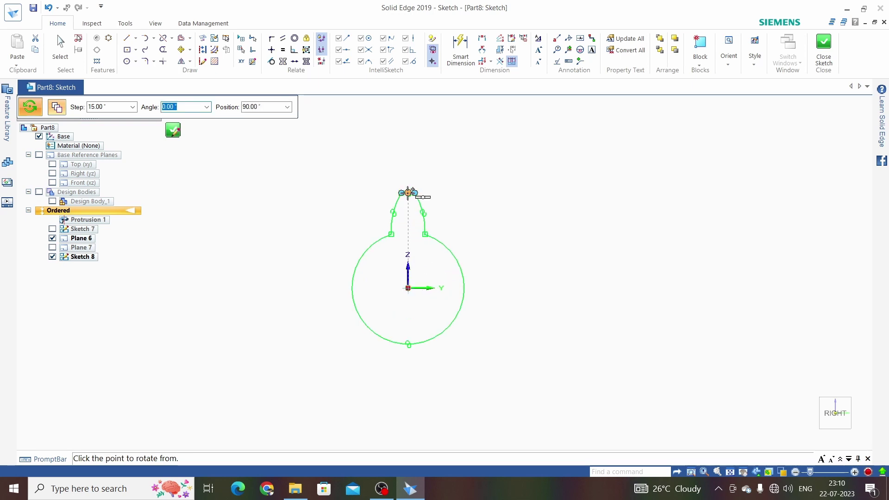
pyautogui.click(407, 192)
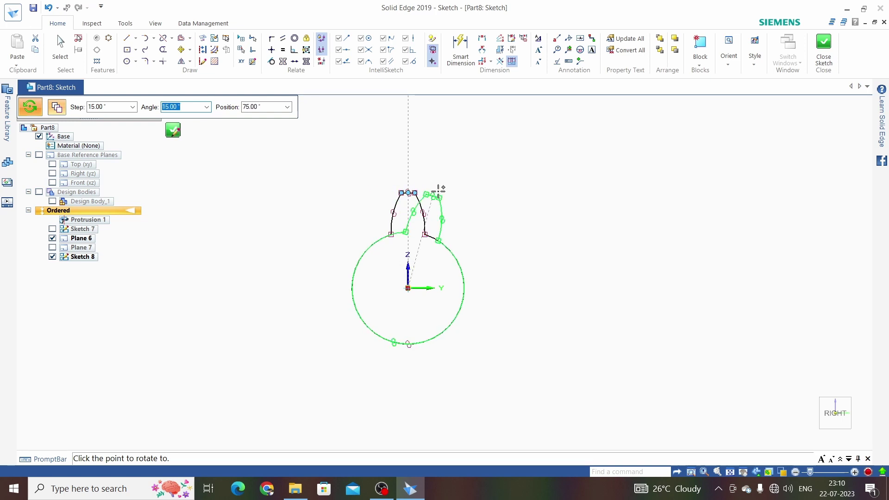
pyautogui.click(438, 189)
pyautogui.press('Escape')
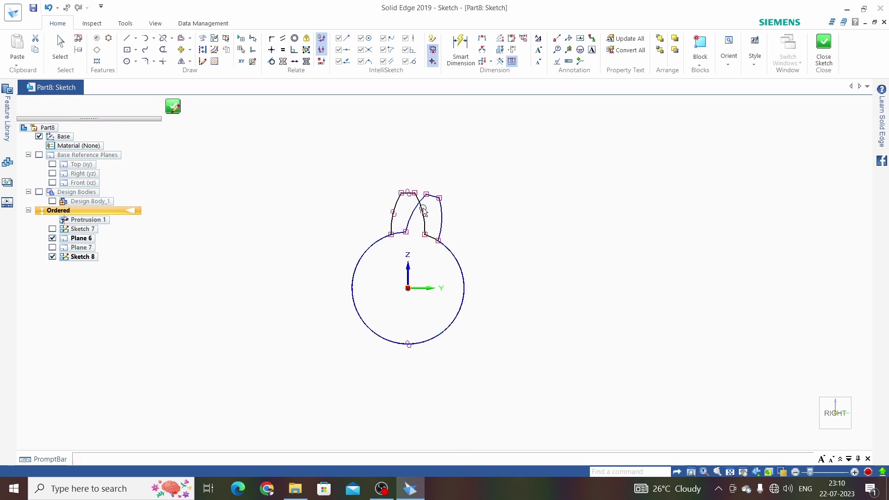
# - Delete the original upright blade's side curves, tip line and circular arc, keeping only the rotated profile
pyautogui.scroll(6, 414, 215)
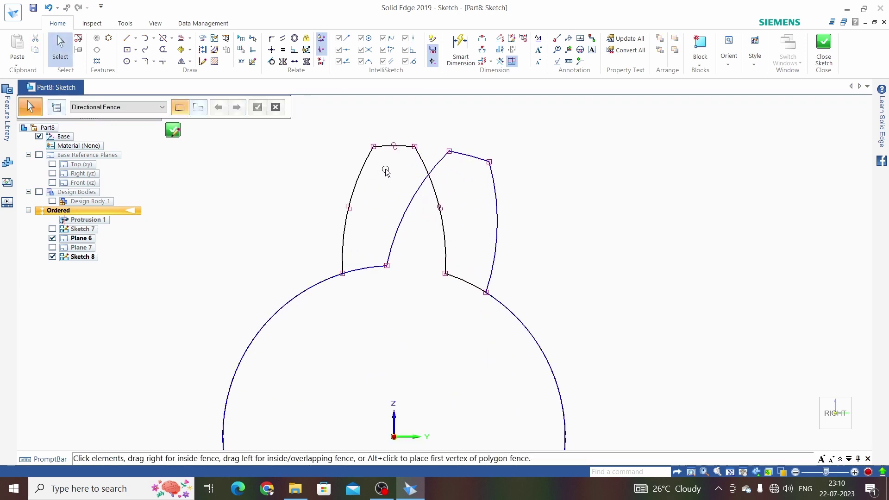
pyautogui.scroll(-1, 385, 171)
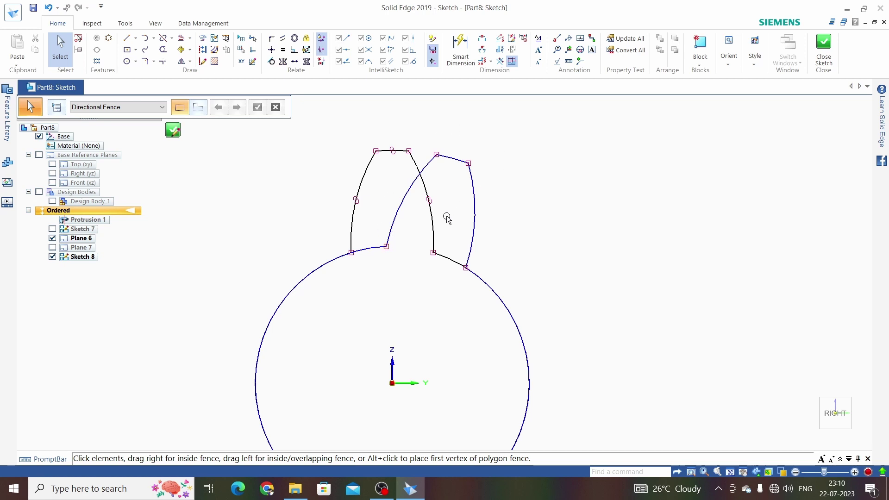
pyautogui.scroll(1, 440, 235)
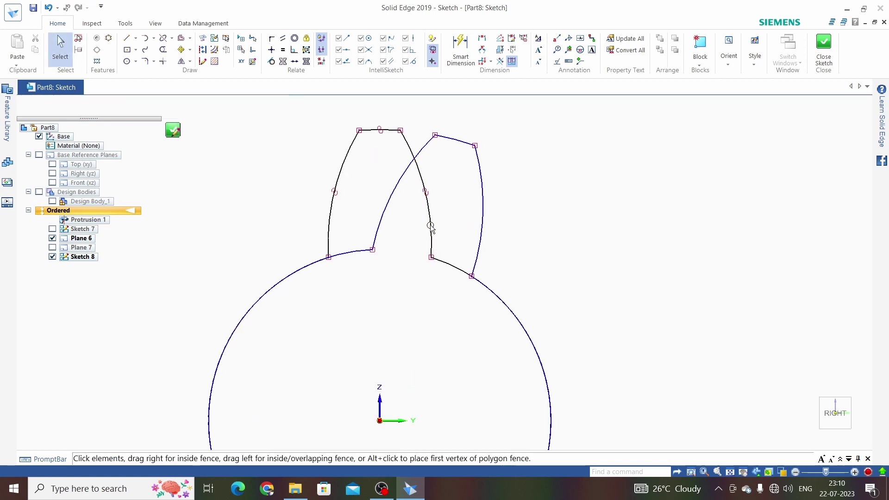
pyautogui.click(430, 227)
pyautogui.press('Delete')
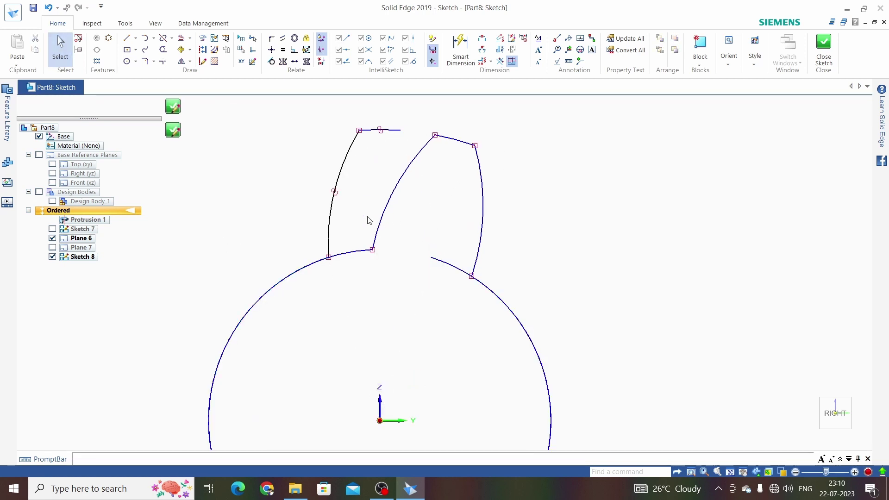
pyautogui.click(356, 138)
pyautogui.press('Delete')
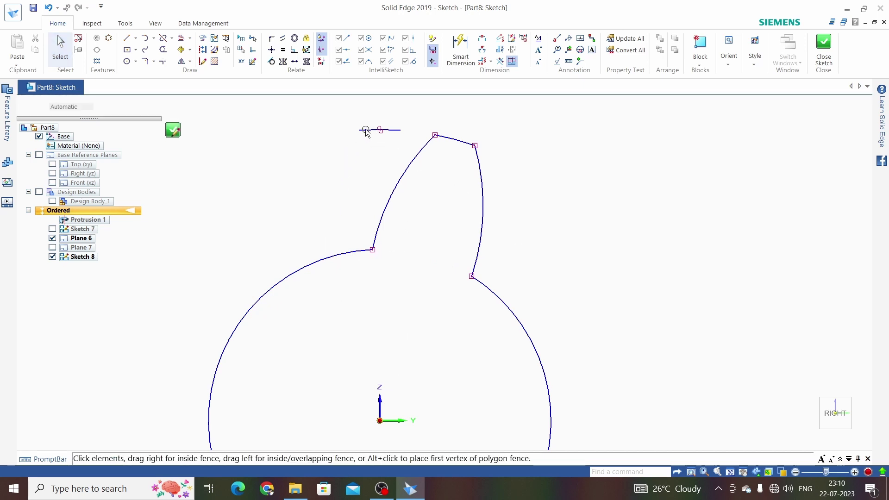
pyautogui.scroll(-4, 436, 202)
pyautogui.scroll(1, 439, 227)
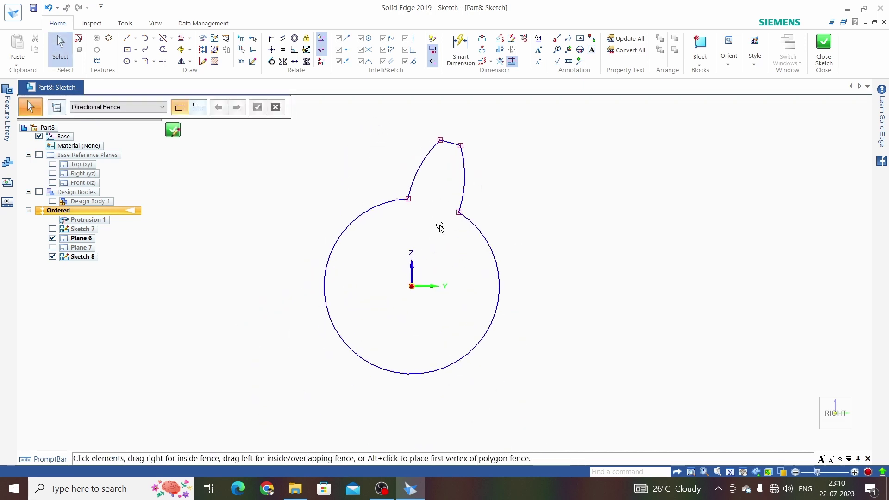
pyautogui.scroll(-2, 438, 226)
pyautogui.scroll(2, 436, 227)
pyautogui.scroll(-2, 437, 229)
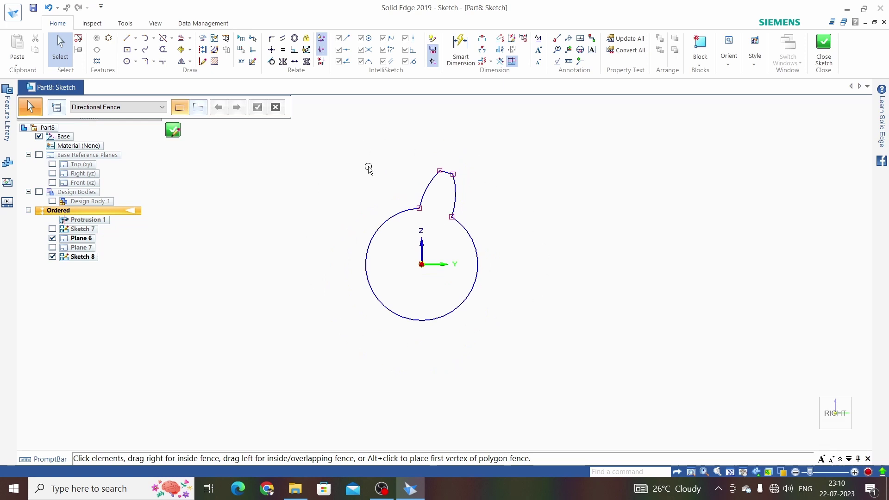
# - Scale the complete rotated profile by a factor of 0.75 about the origin and close the sketch
pyautogui.click(190, 61)
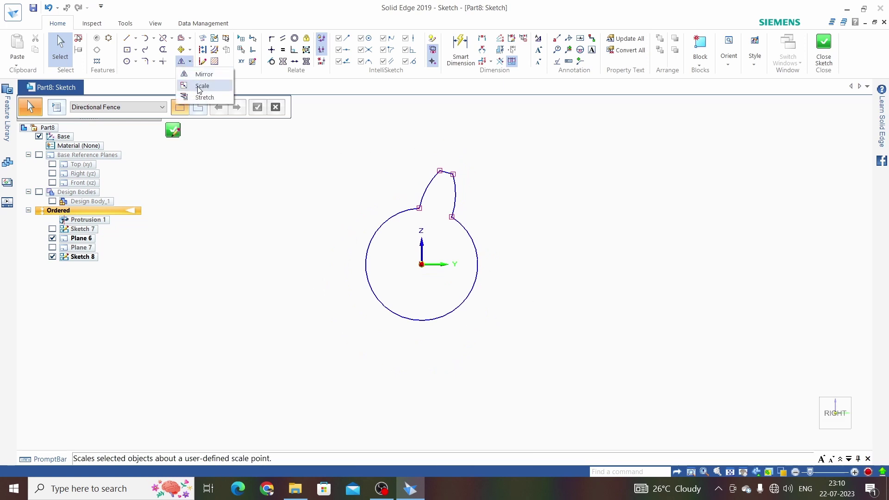
pyautogui.click(198, 88)
pyautogui.scroll(-1, 337, 193)
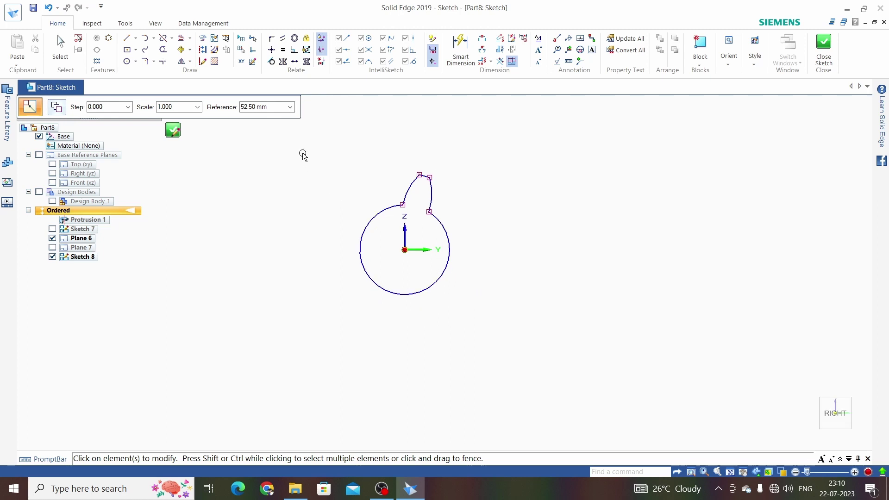
pyautogui.moveTo(465, 299); pyautogui.dragTo(484, 314)
pyautogui.rightClick(485, 313)
pyautogui.scroll(2, 397, 252)
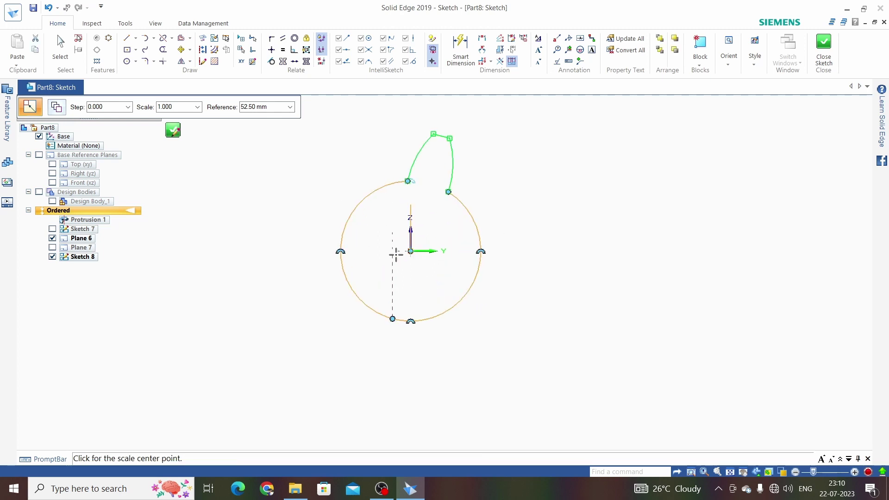
pyautogui.click(410, 251)
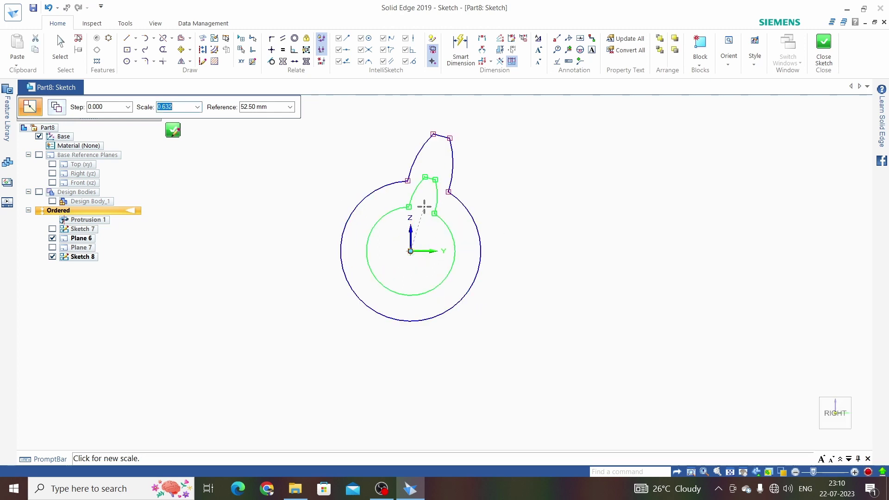
pyautogui.write('0.75')
pyautogui.press('Return')
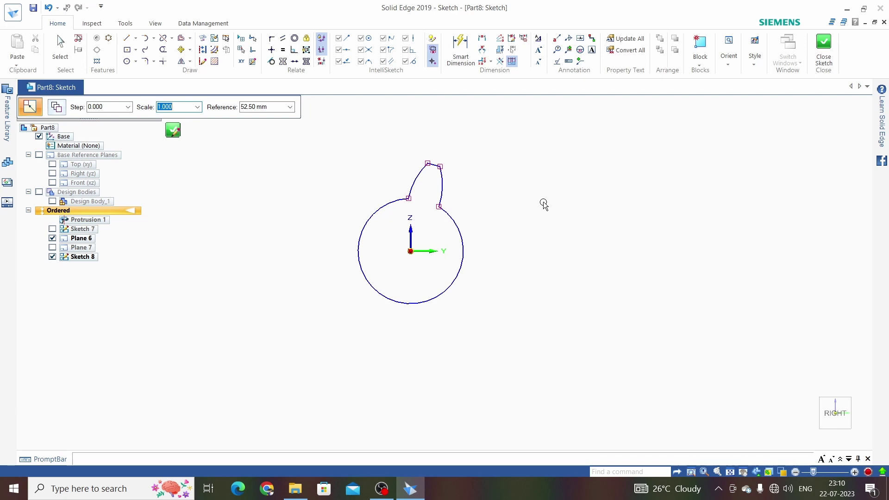
pyautogui.press('Escape')
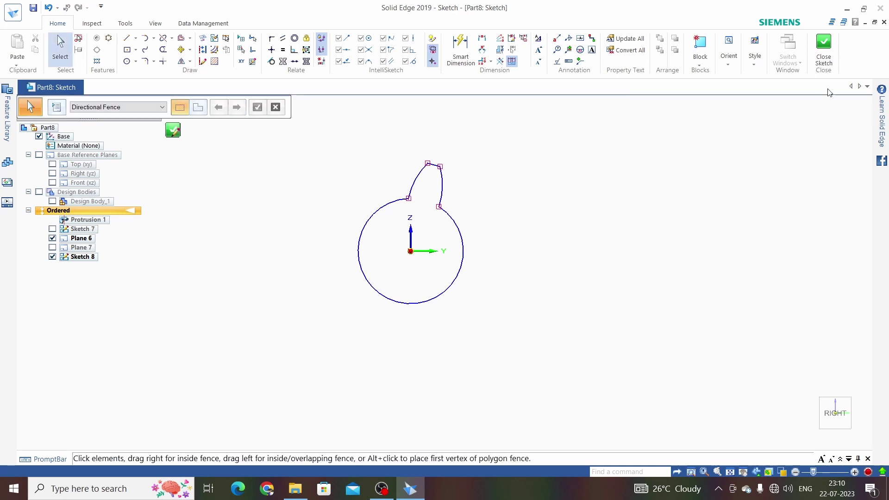
pyautogui.click(824, 46)
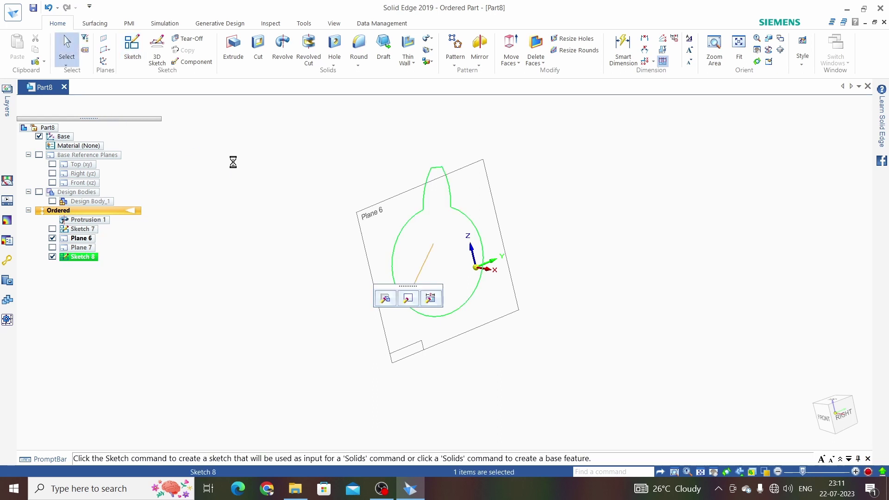
pyautogui.press('Escape')
# - Hide Plane 6 and Sketch 8, and display Plane 7 and Sketch 7
pyautogui.moveTo(461, 224)
pyautogui.mouseDown(button='middle')
pyautogui.moveTo(531, 184)
pyautogui.moveTo(680, 224)
pyautogui.mouseUp(button='middle')
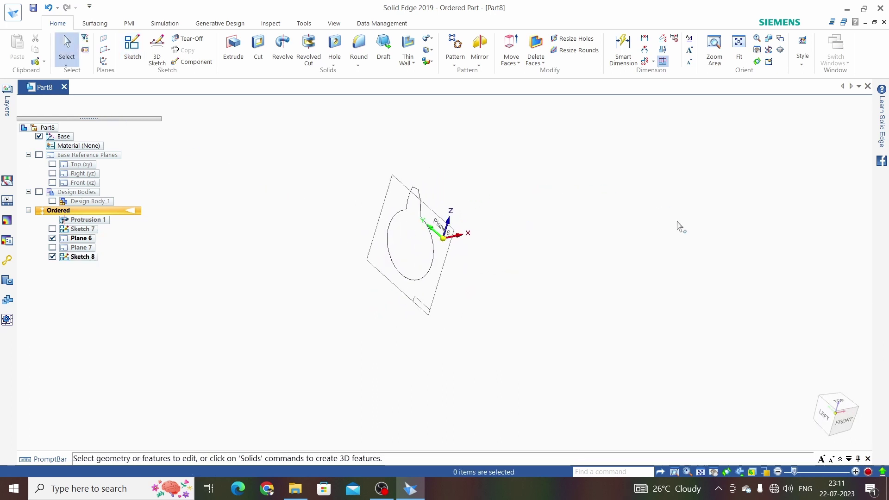
pyautogui.click(827, 418)
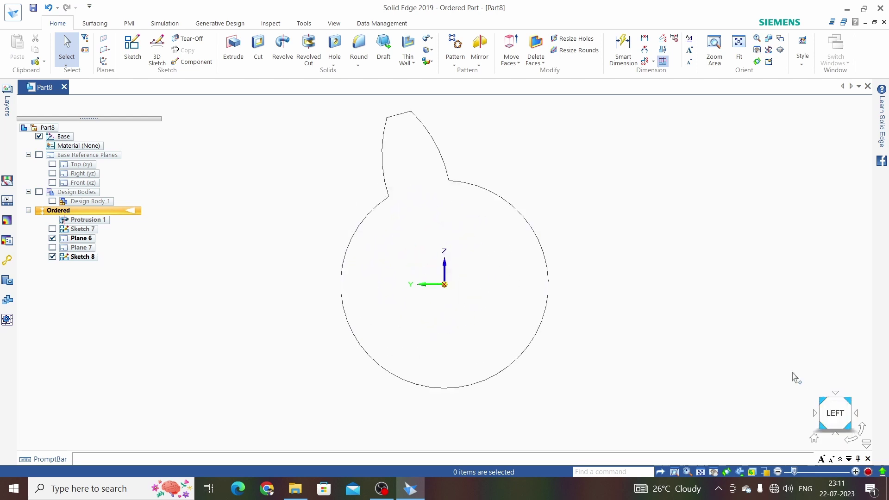
pyautogui.click(53, 229)
pyautogui.click(53, 230)
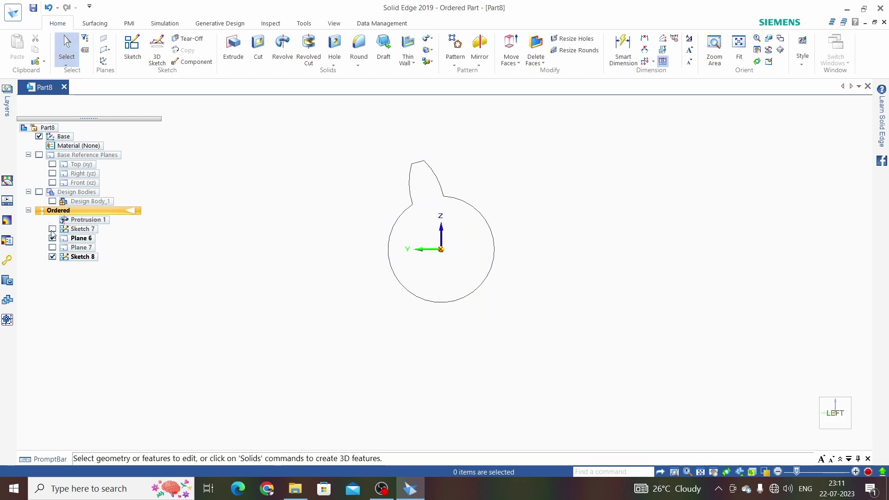
pyautogui.moveTo(252, 244)
pyautogui.mouseDown(button='middle')
pyautogui.moveTo(593, 238)
pyautogui.moveTo(542, 198)
pyautogui.moveTo(474, 221)
pyautogui.moveTo(524, 204)
pyautogui.moveTo(470, 205)
pyautogui.moveTo(453, 254)
pyautogui.moveTo(483, 244)
pyautogui.mouseUp(button='middle')
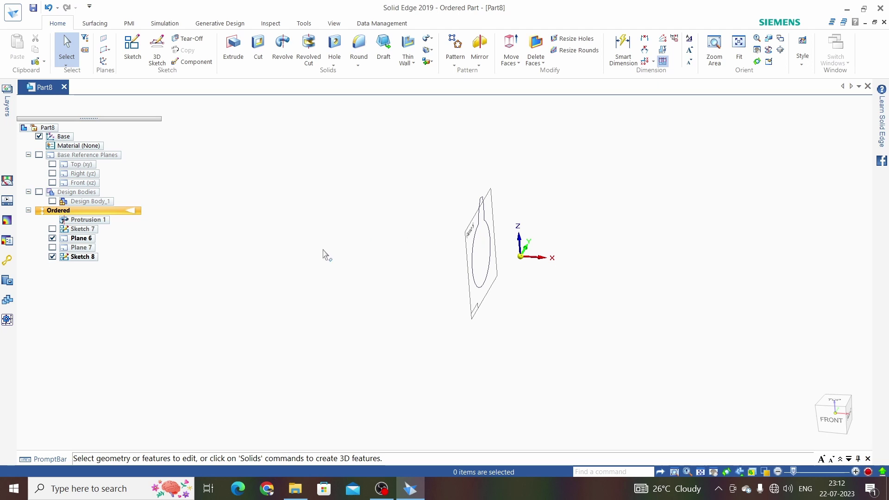
pyautogui.click(52, 238)
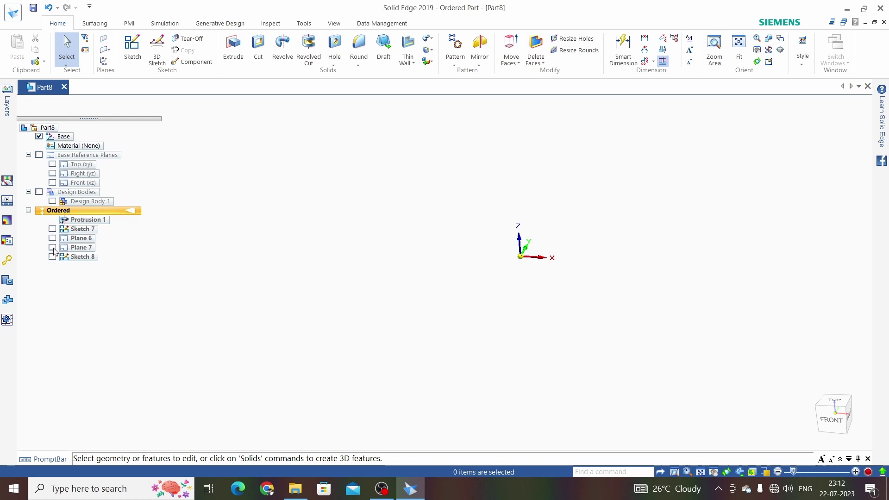
pyautogui.click(53, 248)
pyautogui.click(52, 229)
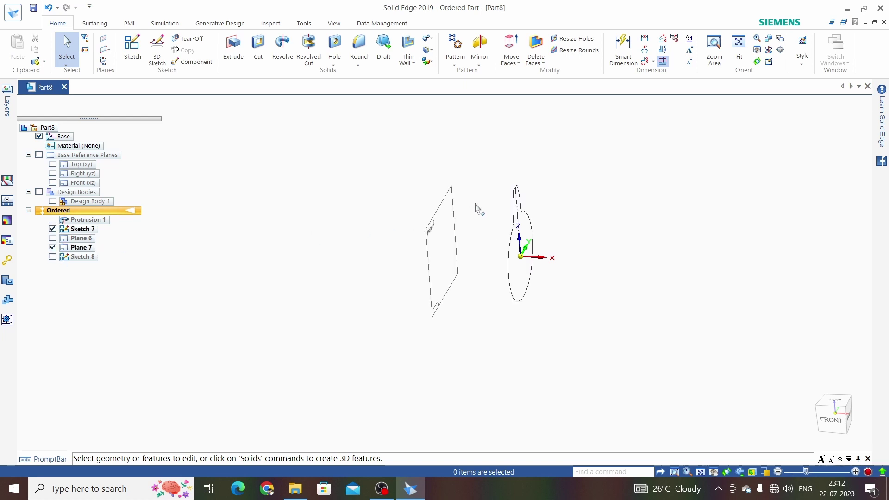
pyautogui.moveTo(479, 209)
pyautogui.mouseDown(button='middle')
pyautogui.moveTo(423, 194)
pyautogui.moveTo(439, 199)
pyautogui.mouseUp(button='middle')
pyautogui.scroll(3, 565, 189)
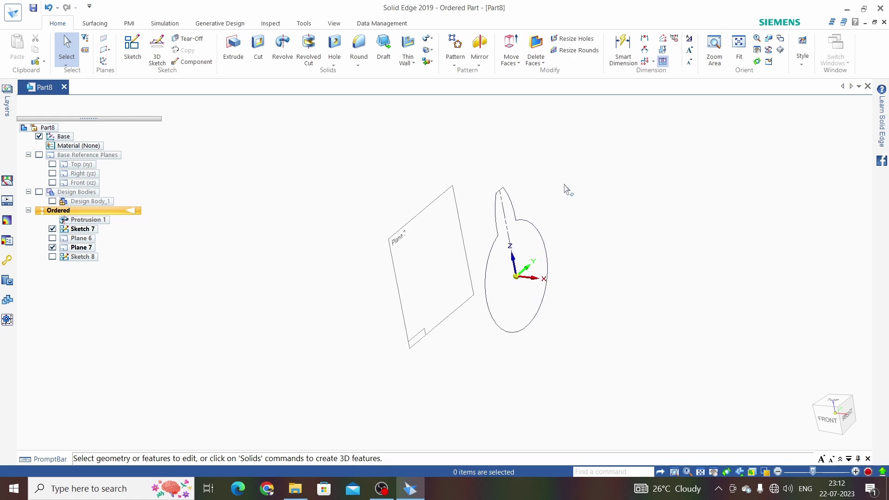
# - Start a new sketch on Plane 7 and project all Sketch 7 geometry onto it without offset
pyautogui.click(132, 46)
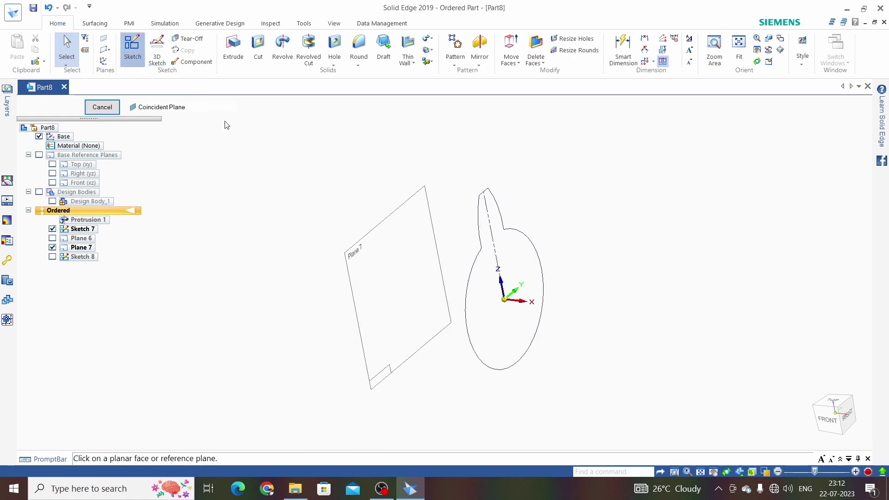
pyautogui.click(368, 238)
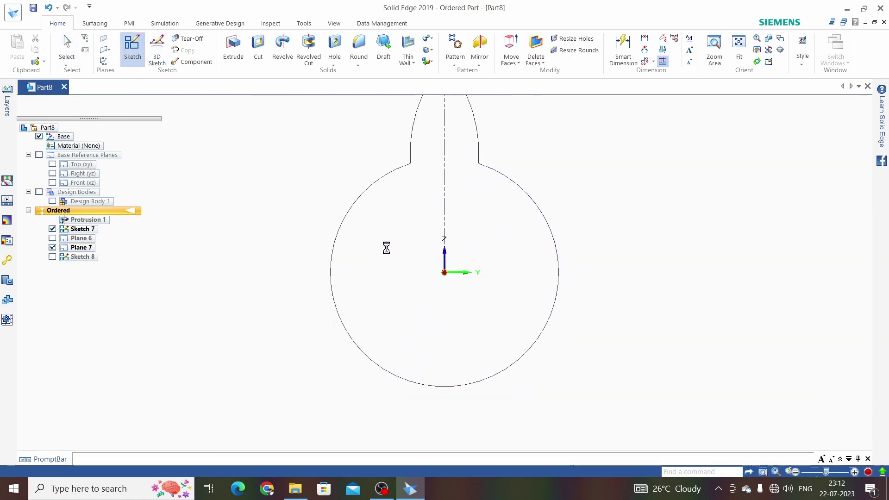
pyautogui.press('l')
pyautogui.scroll(-3, 395, 274)
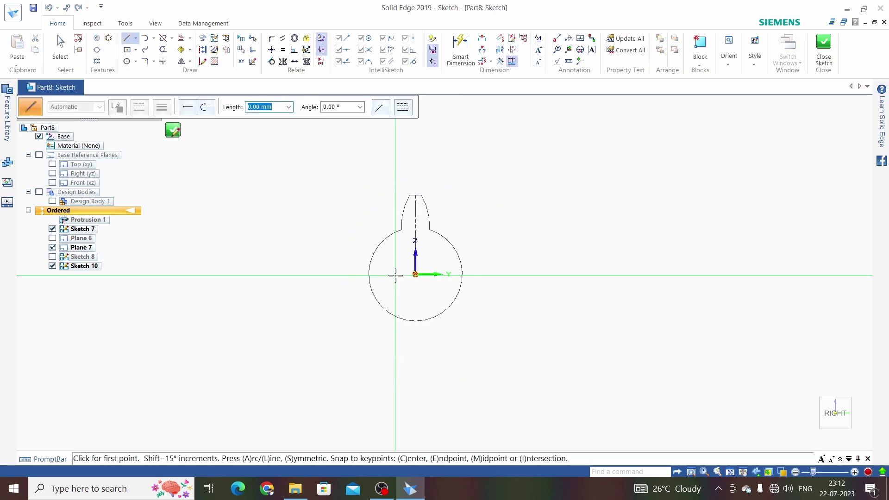
pyautogui.click(203, 39)
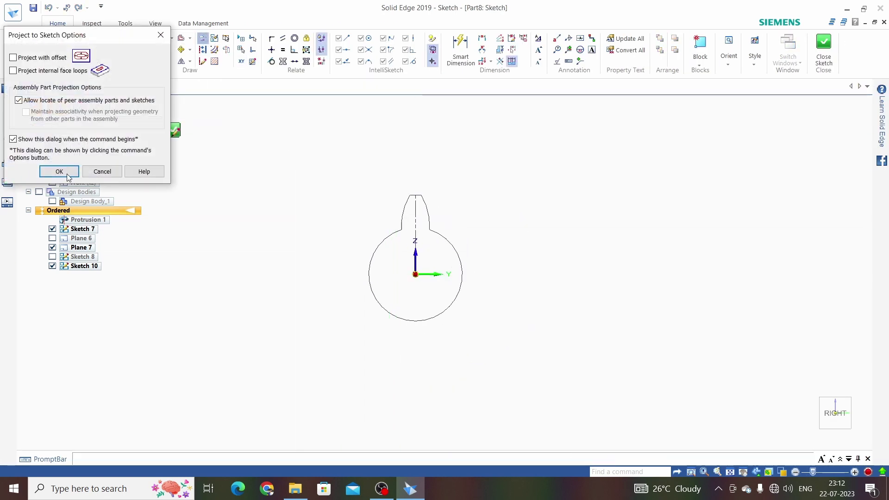
pyautogui.click(58, 171)
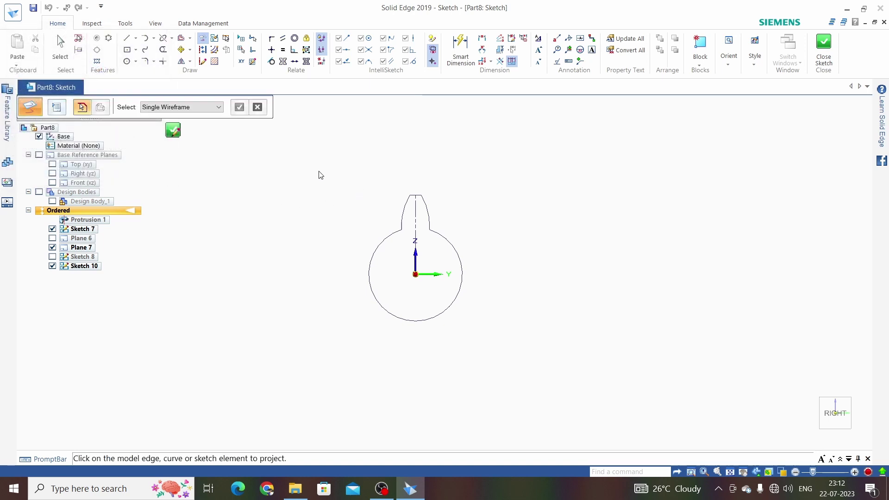
pyautogui.moveTo(318, 172); pyautogui.dragTo(524, 365)
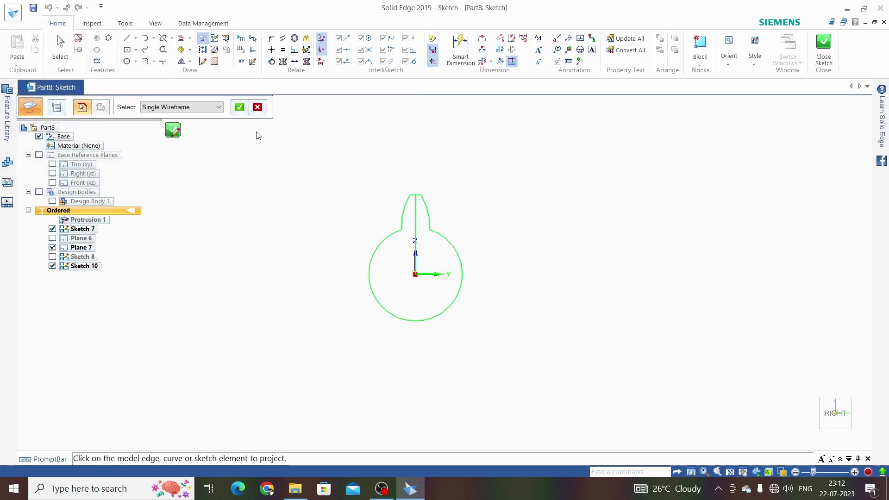
pyautogui.click(239, 108)
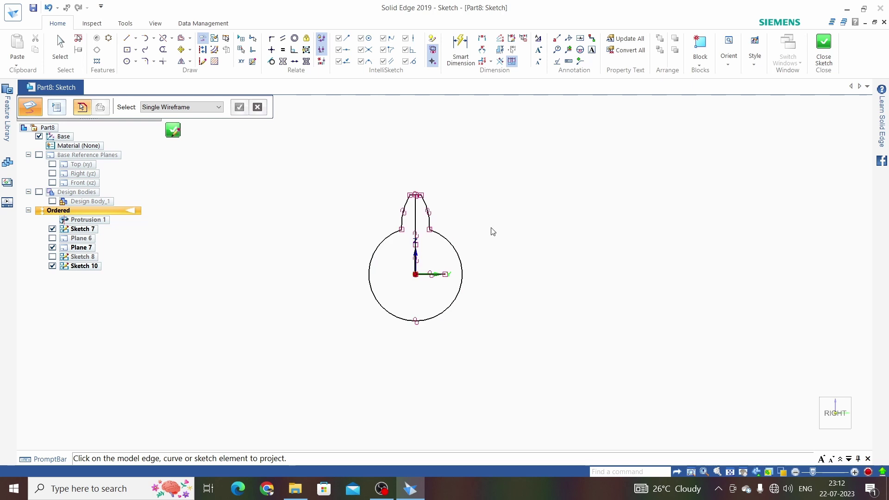
# - Close and finish the projected sketch on Plane 7, and hide Sketch 7
pyautogui.click(824, 46)
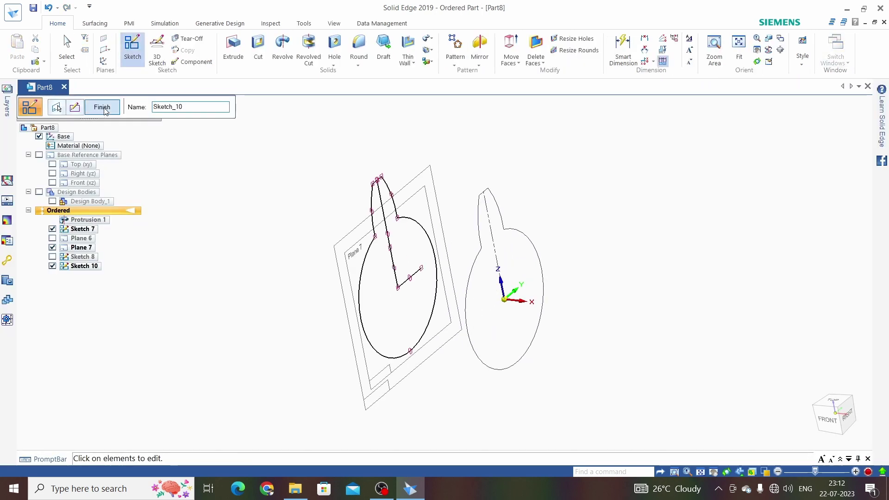
pyautogui.click(105, 110)
pyautogui.click(108, 111)
pyautogui.moveTo(276, 181)
pyautogui.mouseDown(button='middle')
pyautogui.moveTo(348, 199)
pyautogui.moveTo(466, 169)
pyautogui.moveTo(508, 204)
pyautogui.moveTo(480, 210)
pyautogui.moveTo(562, 254)
pyautogui.mouseUp(button='middle')
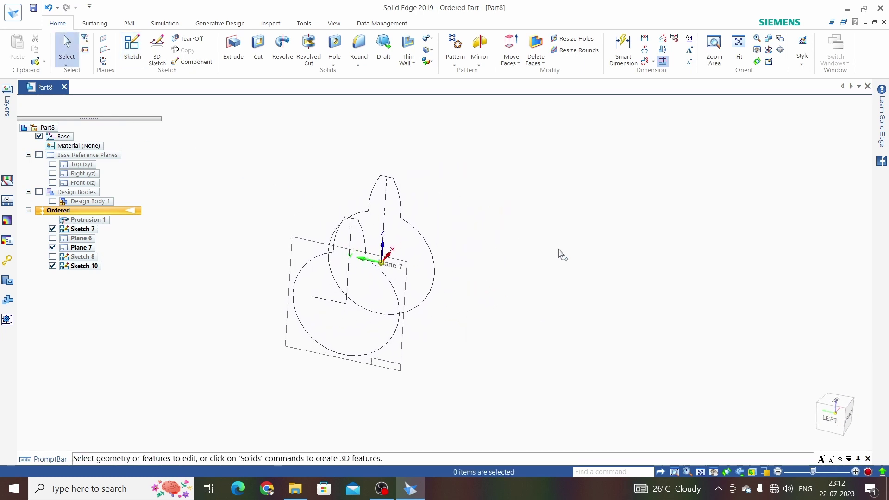
pyautogui.scroll(2, 489, 234)
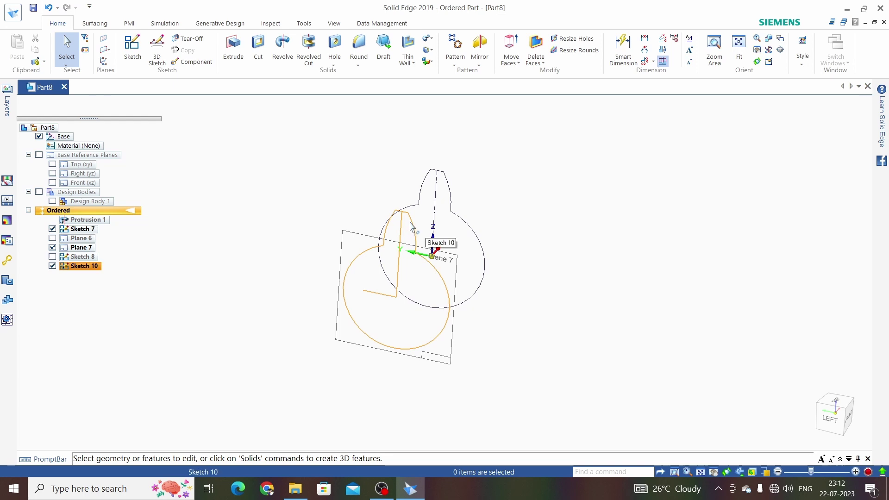
pyautogui.click(53, 229)
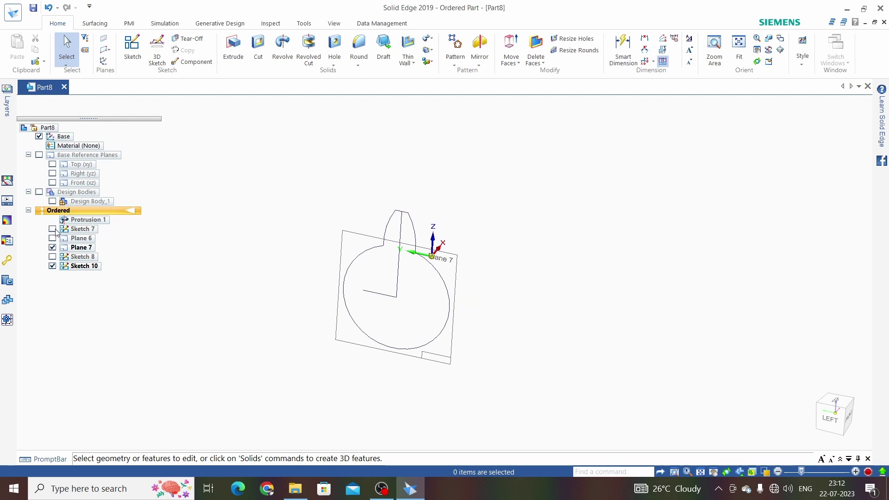
# - Open the Sketch 10 profile for editing and delete the two vertical centre lines and the projected horizontal line
pyautogui.click(87, 266)
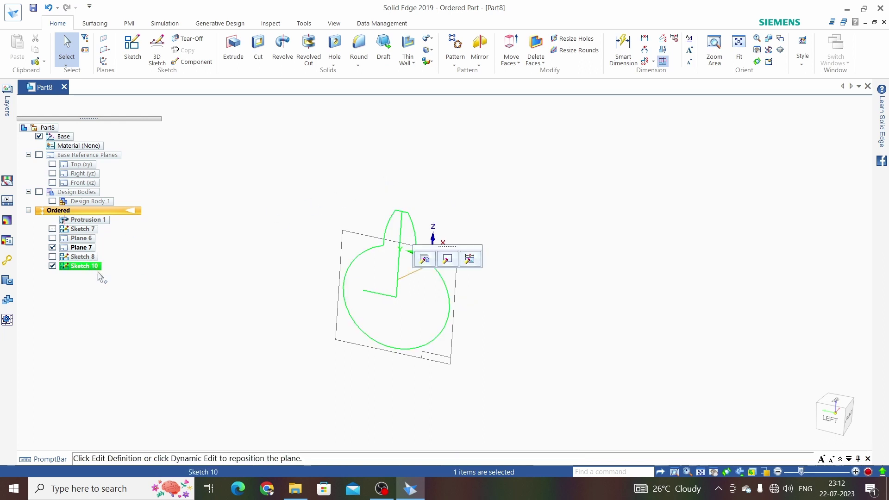
pyautogui.click(448, 260)
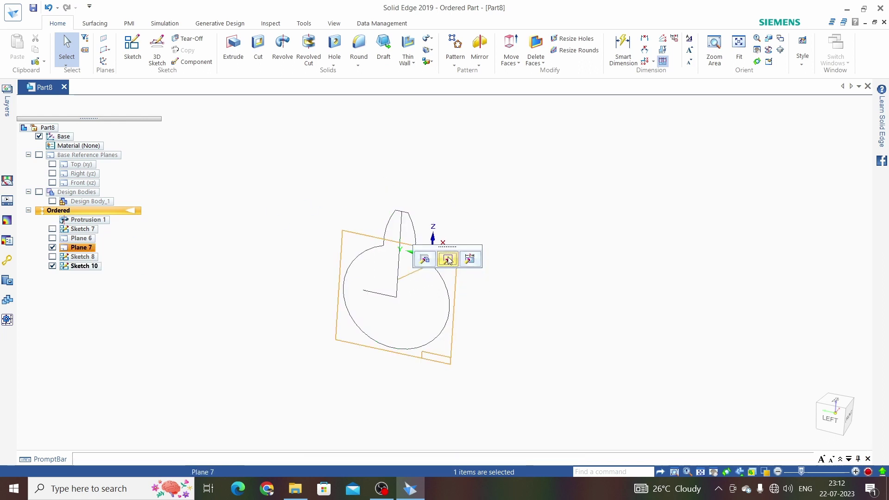
pyautogui.scroll(-5, 406, 278)
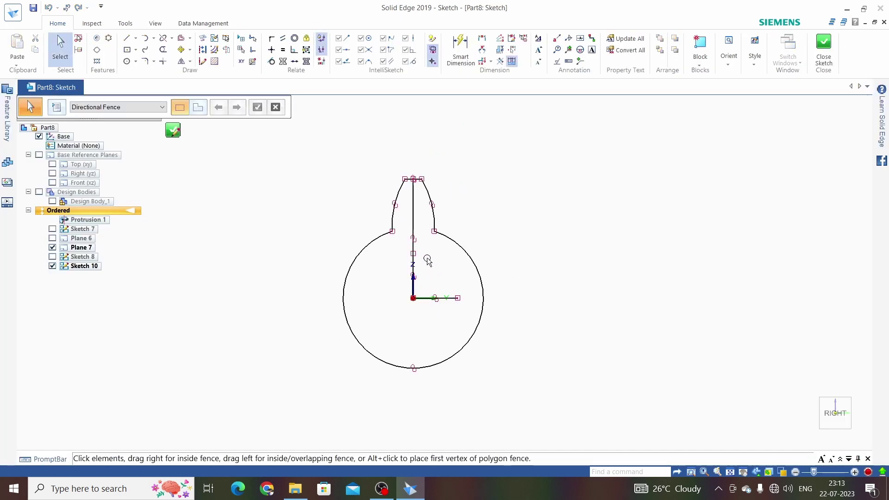
pyautogui.click(414, 214)
pyautogui.press('Delete')
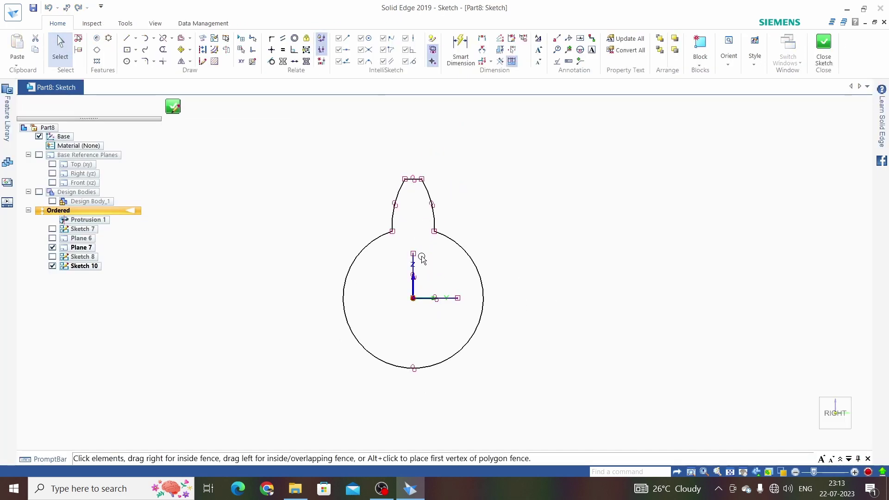
pyautogui.scroll(3, 413, 265)
pyautogui.click(415, 262)
pyautogui.press('Delete')
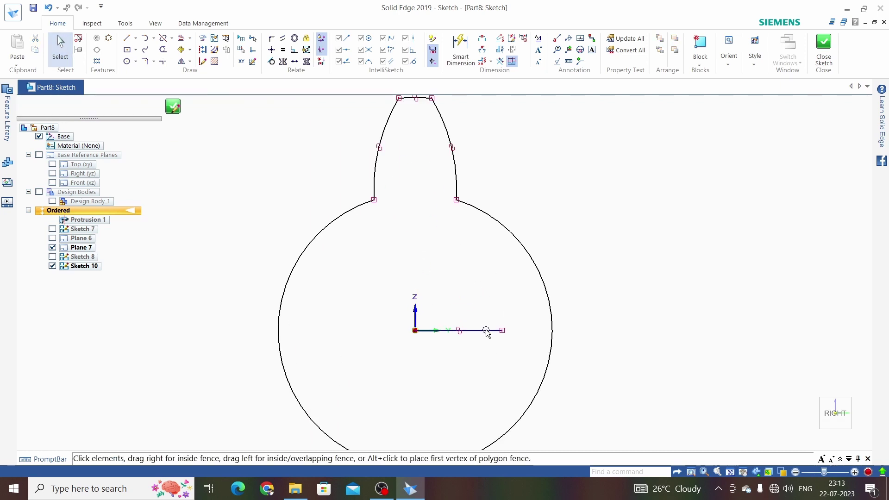
pyautogui.click(481, 330)
pyautogui.press('Delete')
pyautogui.scroll(-5, 482, 311)
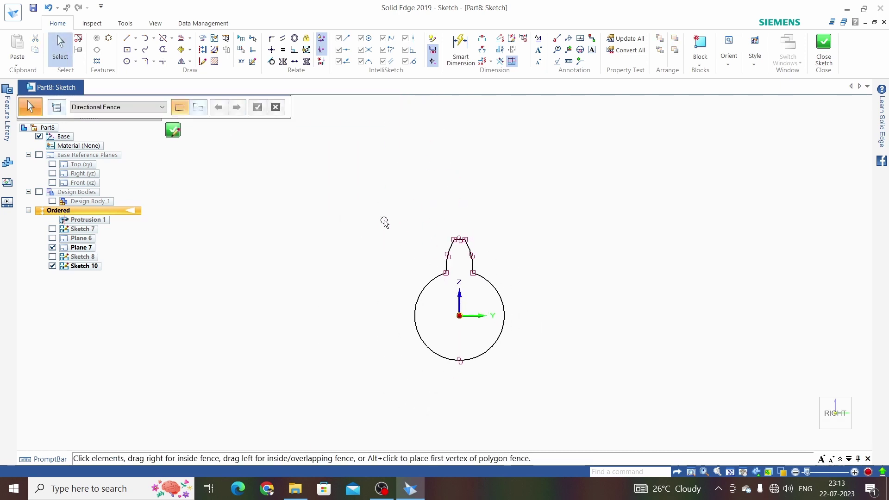
# - Rotate a copy of the whole Sketch 10 profile 30° clockwise about the origin, starting from the midpoint of the blade tip
pyautogui.click(190, 50)
pyautogui.click(202, 74)
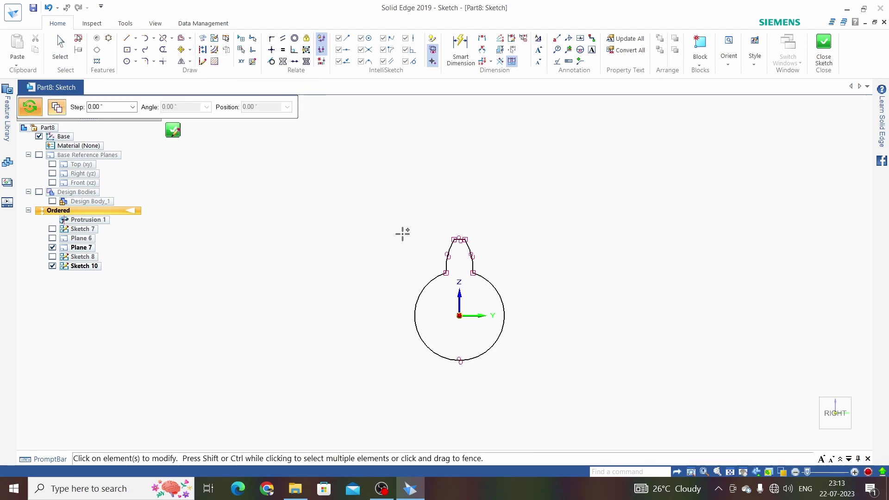
pyautogui.moveTo(396, 223); pyautogui.dragTo(532, 388)
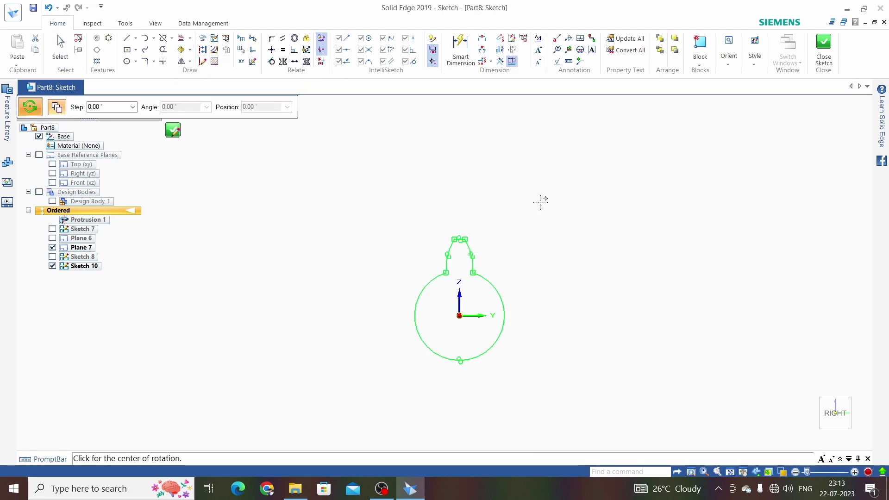
pyautogui.click(112, 108)
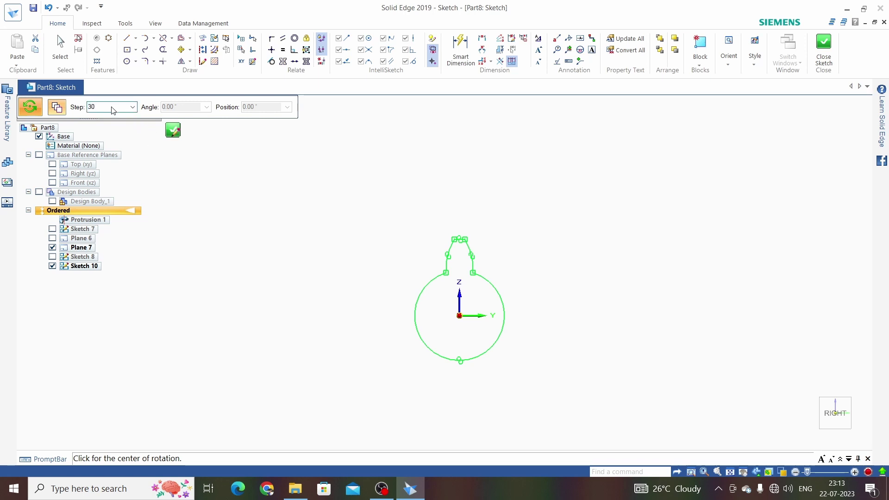
pyautogui.click(460, 316)
pyautogui.scroll(3, 454, 252)
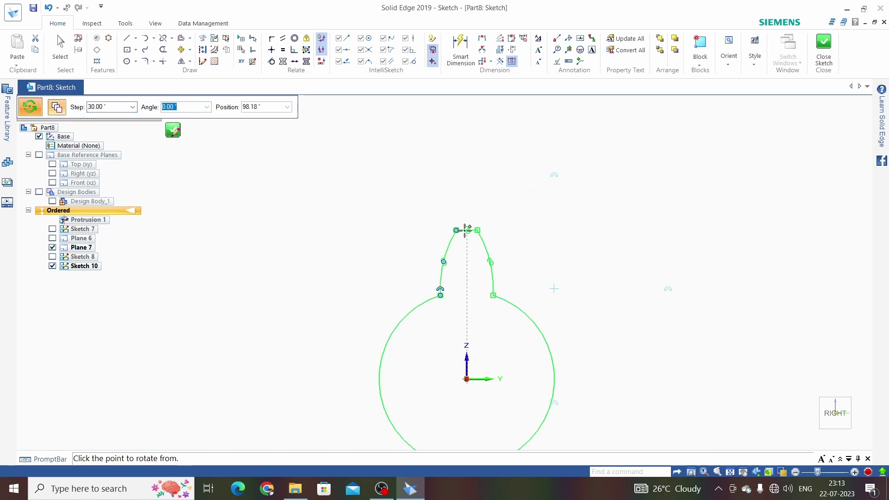
pyautogui.click(467, 230)
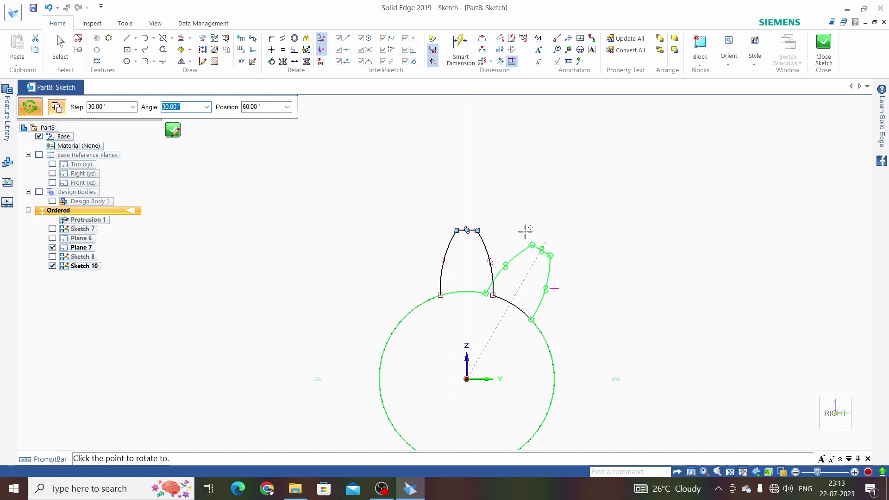
pyautogui.click(525, 230)
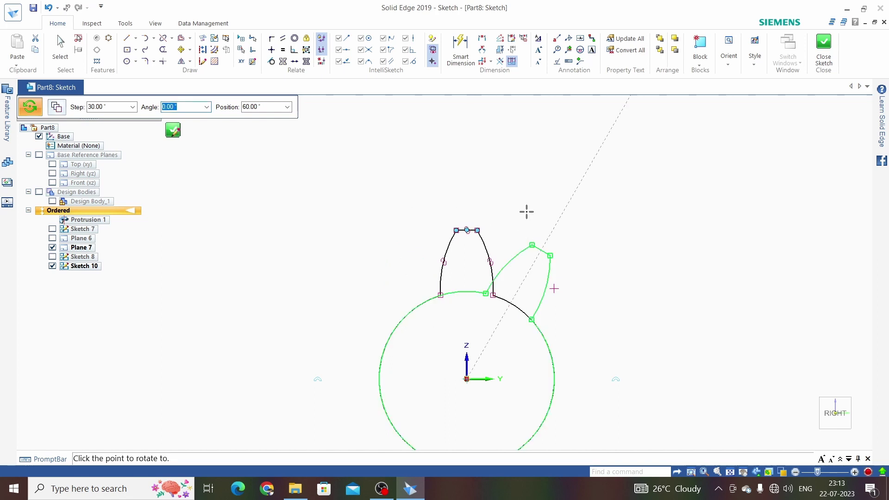
# - Delete the original upright blade profile and its circular arc, keeping only the rotated copy
pyautogui.press('Escape')
pyautogui.moveTo(499, 240); pyautogui.dragTo(428, 221)
pyautogui.press('Delete')
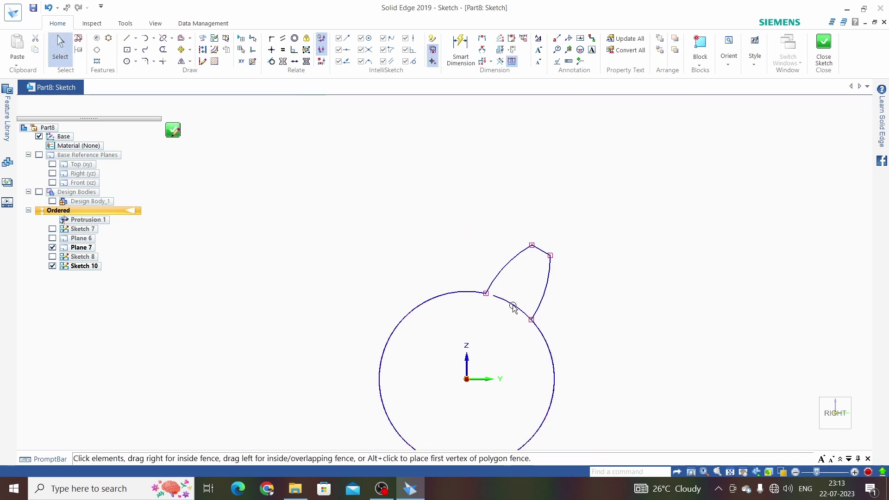
pyautogui.scroll(-2, 516, 299)
pyautogui.scroll(-3, 457, 256)
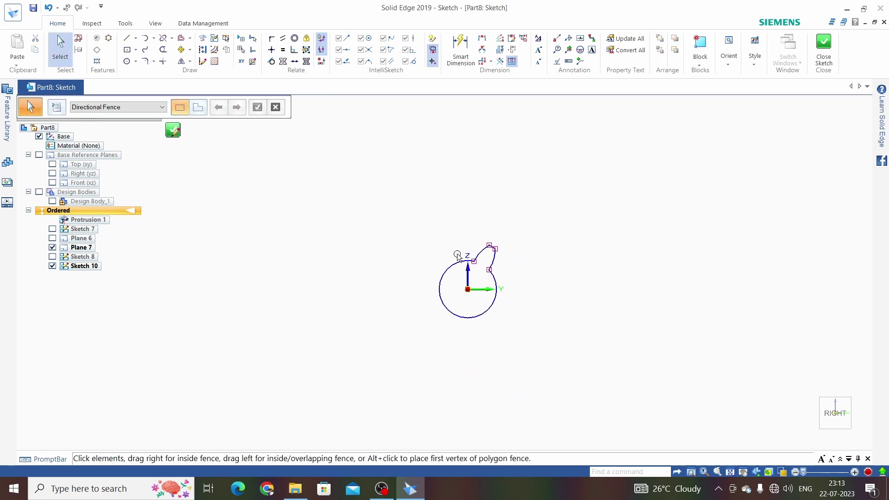
pyautogui.scroll(3, 457, 256)
pyautogui.scroll(-3, 461, 269)
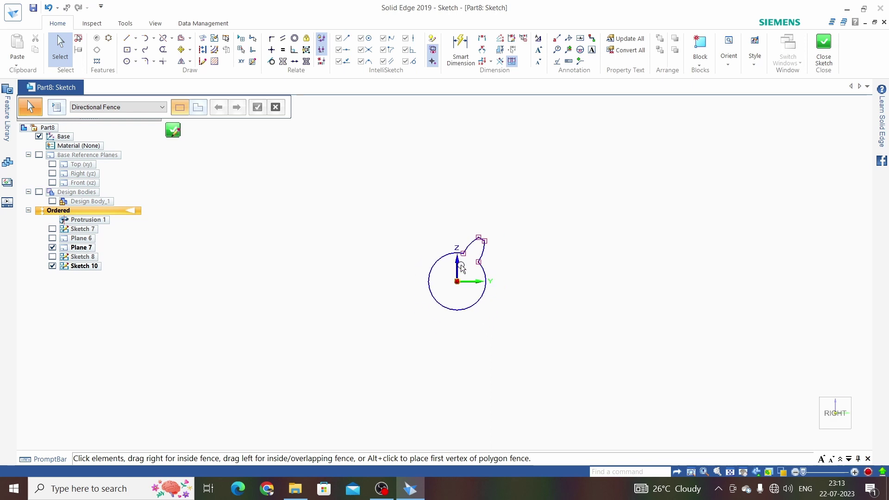
# - Scale the rotated profile down to about half size about the origin without copying it, and close and finish the sketch
pyautogui.click(190, 61)
pyautogui.click(199, 85)
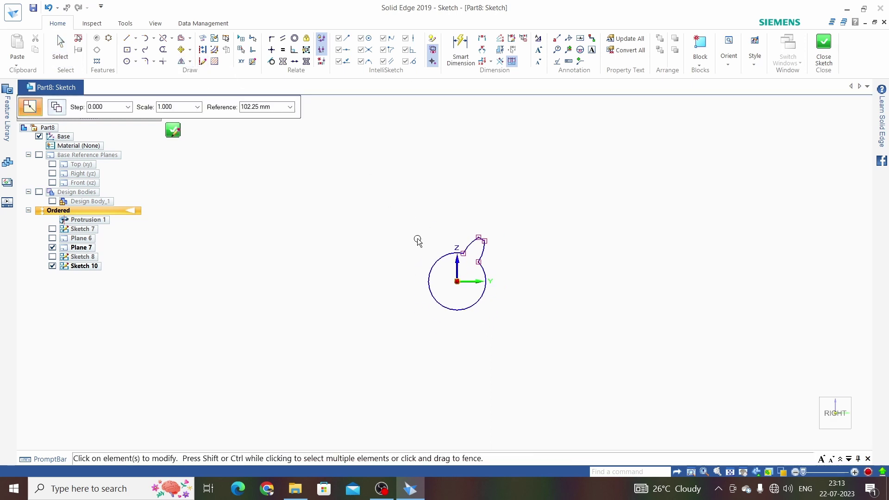
pyautogui.moveTo(533, 344); pyautogui.dragTo(545, 341)
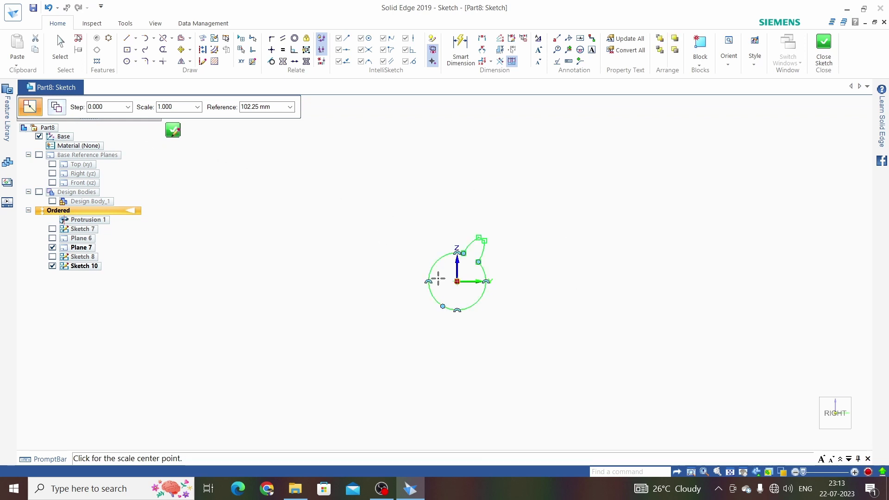
pyautogui.scroll(4, 438, 278)
pyautogui.click(478, 278)
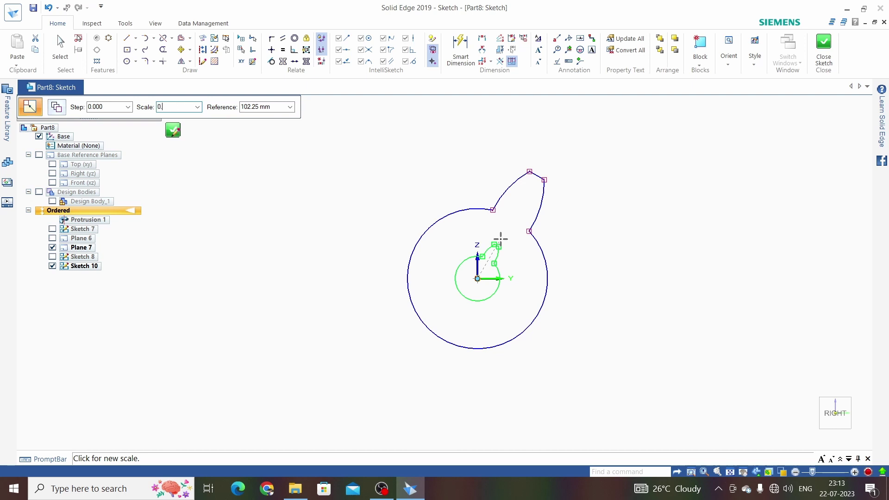
pyautogui.click(504, 241)
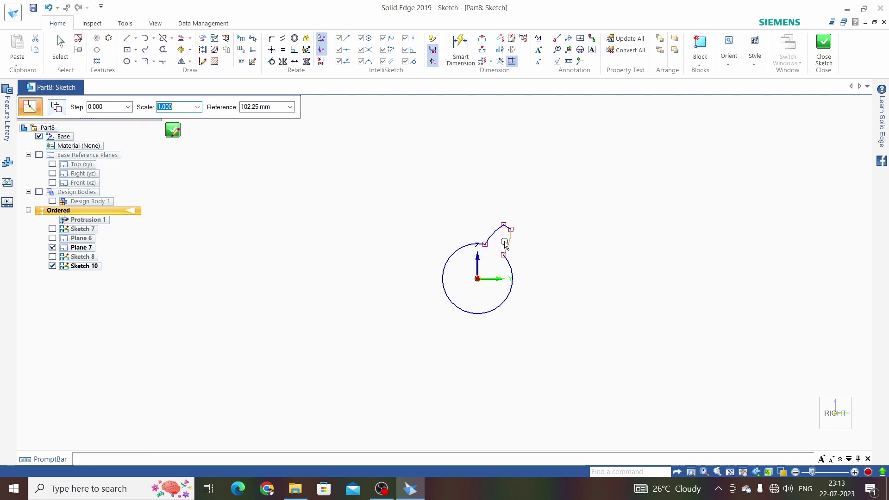
pyautogui.click(824, 49)
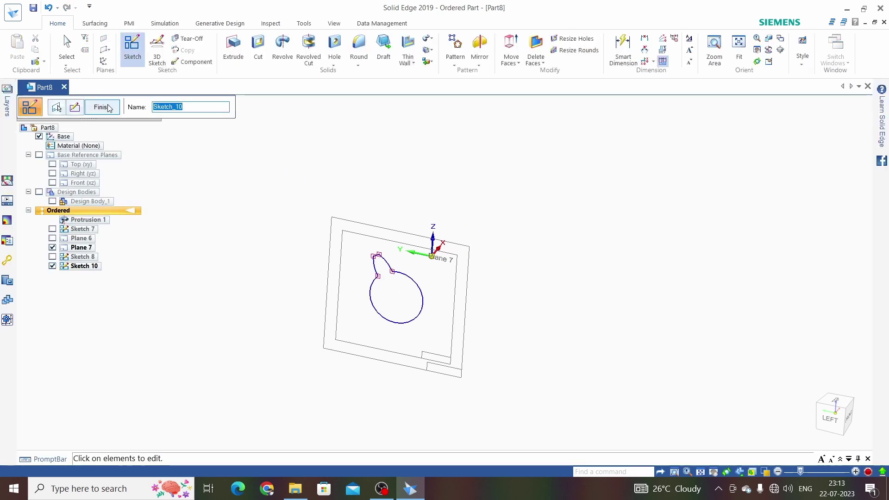
pyautogui.click(293, 189)
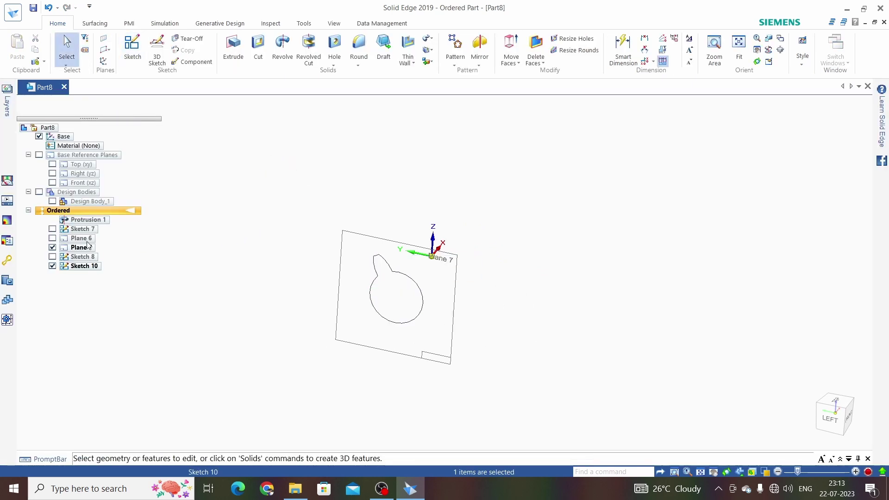
# - Display Sketch 8 and Sketch 7 and compare the three blade profiles from the left side and at an angle
pyautogui.moveTo(318, 240)
pyautogui.mouseDown(button='middle')
pyautogui.moveTo(427, 218)
pyautogui.moveTo(393, 168)
pyautogui.moveTo(438, 244)
pyautogui.mouseUp(button='middle')
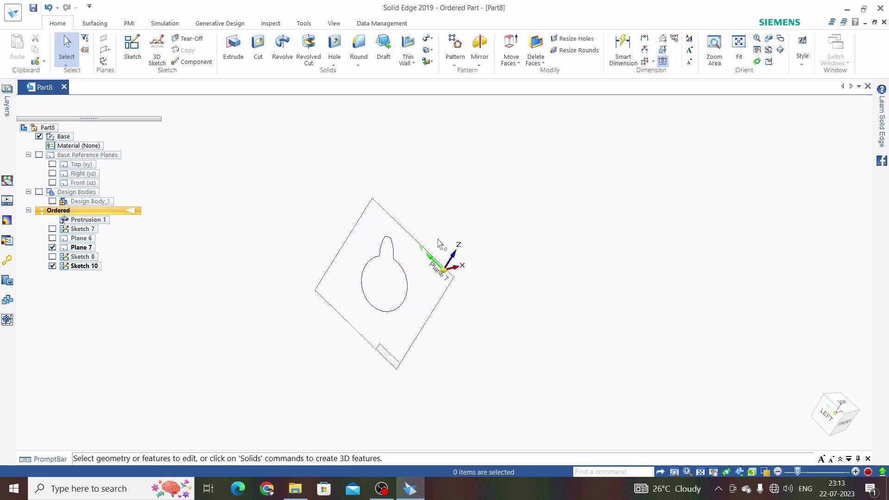
pyautogui.click(829, 415)
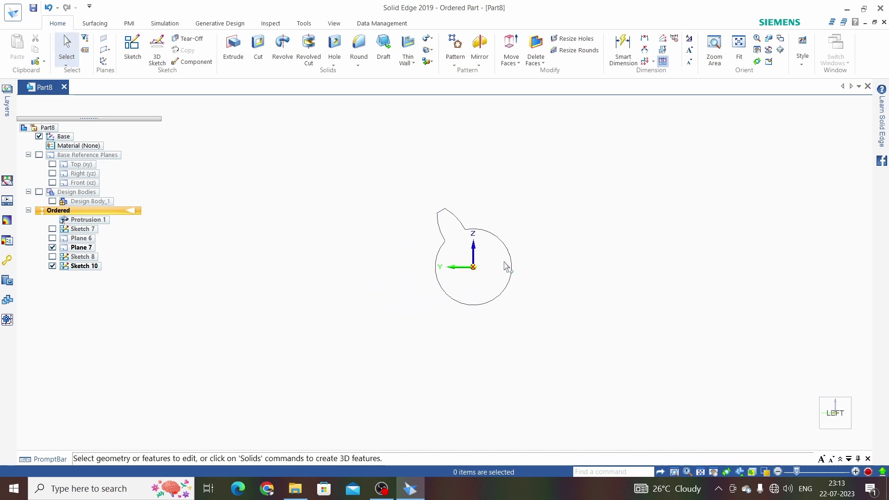
pyautogui.moveTo(506, 264)
pyautogui.mouseDown(button='middle')
pyautogui.moveTo(449, 258)
pyautogui.moveTo(413, 283)
pyautogui.mouseUp(button='middle')
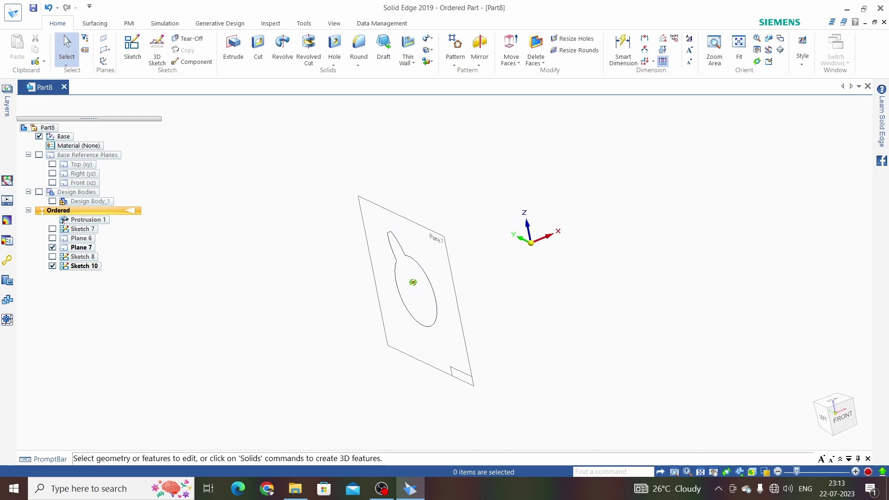
pyautogui.click(52, 257)
pyautogui.click(52, 229)
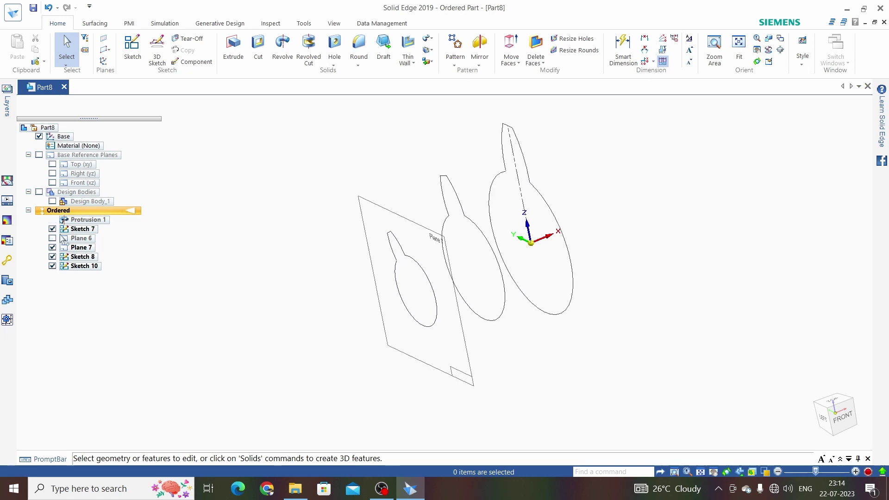
pyautogui.click(822, 416)
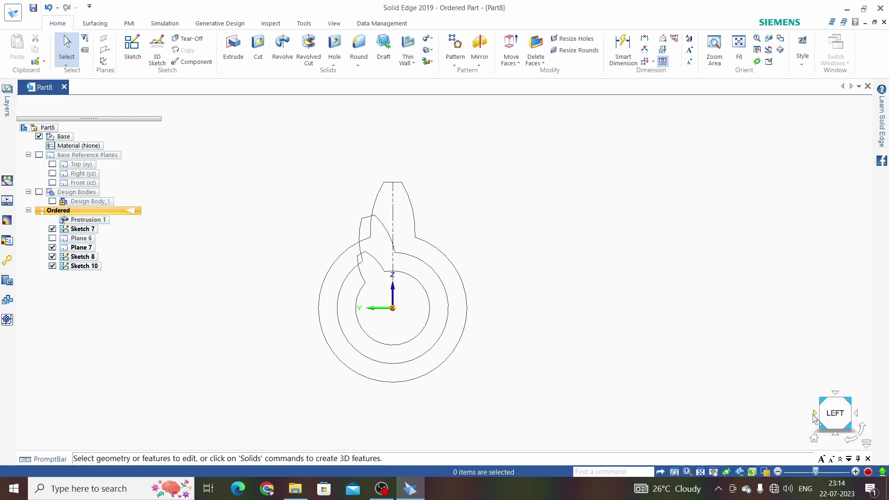
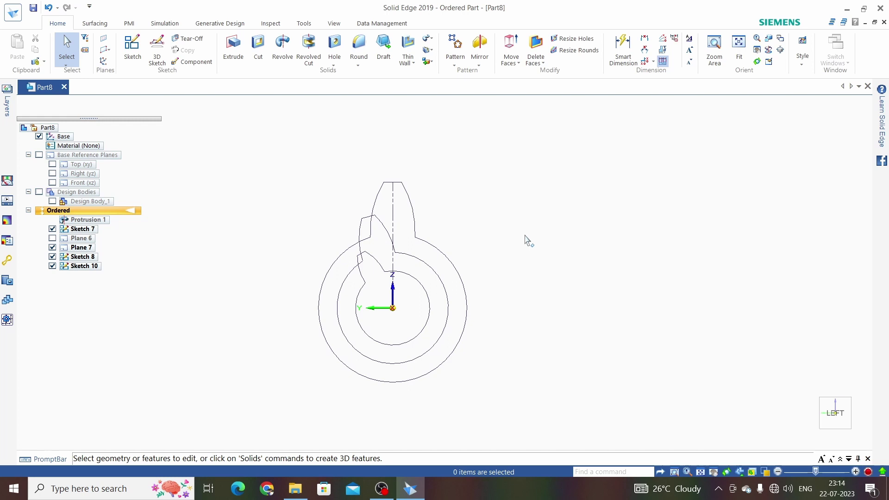
pyautogui.moveTo(544, 229); pyautogui.dragTo(259, 215, button='middle')
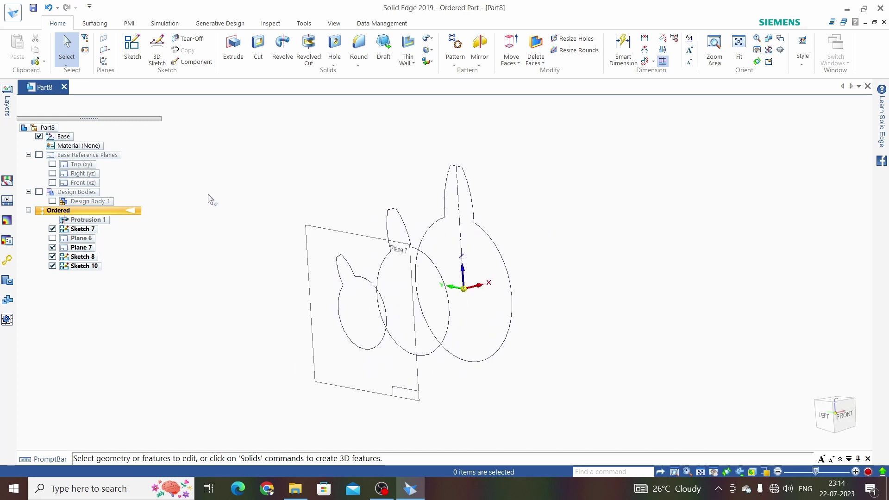
# - Display the design bodies and hide Plane 7
pyautogui.click(39, 193)
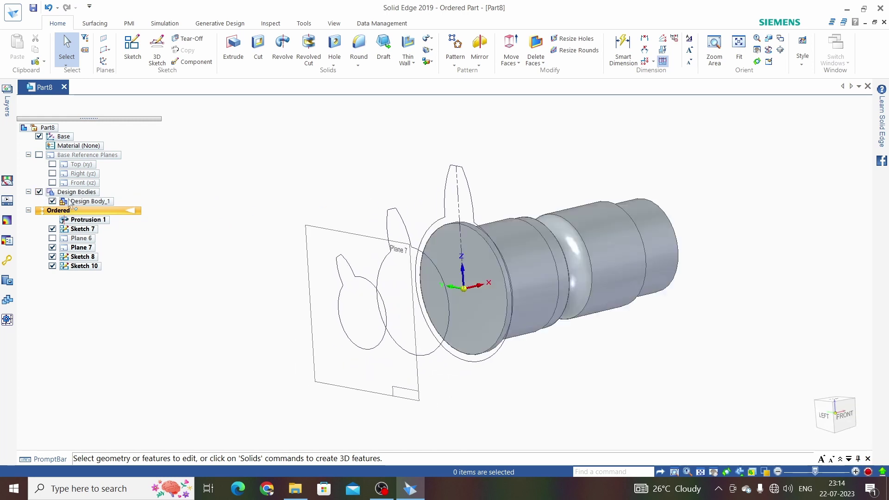
pyautogui.moveTo(460, 232)
pyautogui.mouseDown(button='middle')
pyautogui.moveTo(596, 183)
pyautogui.moveTo(512, 186)
pyautogui.moveTo(566, 164)
pyautogui.moveTo(515, 140)
pyautogui.mouseUp(button='middle')
pyautogui.click(52, 248)
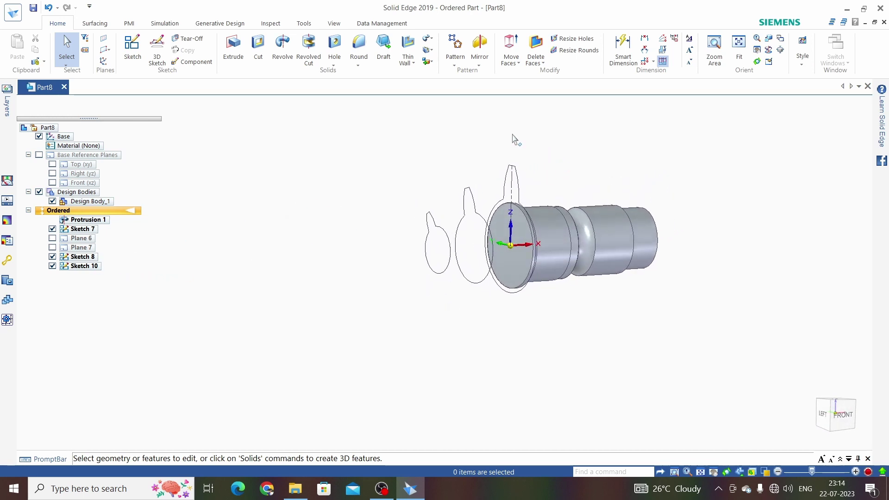
# - Create a Loft protrusion through the closed profiles of Sketch 7, Sketch 8 and Sketch 10, starting each at the blade tip's corner
pyautogui.click(429, 38)
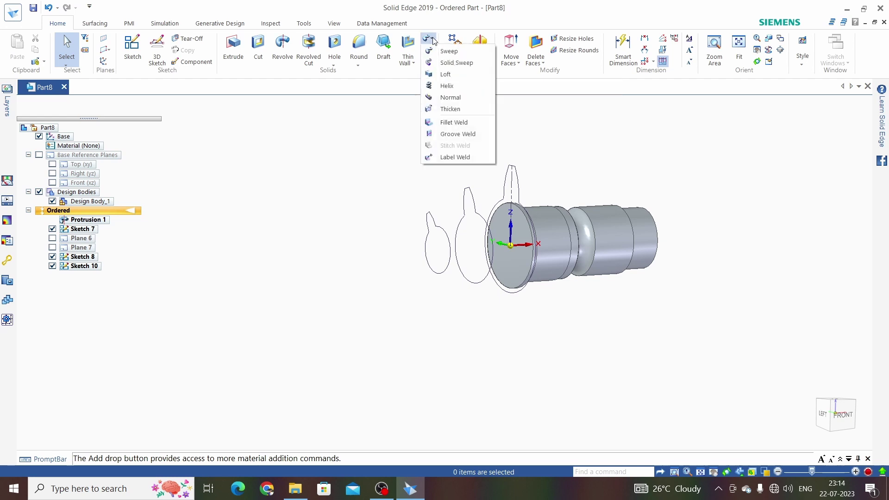
pyautogui.click(447, 74)
pyautogui.moveTo(544, 173)
pyautogui.mouseDown(button='middle')
pyautogui.moveTo(560, 177)
pyautogui.moveTo(552, 187)
pyautogui.mouseUp(button='middle')
pyautogui.scroll(3, 502, 184)
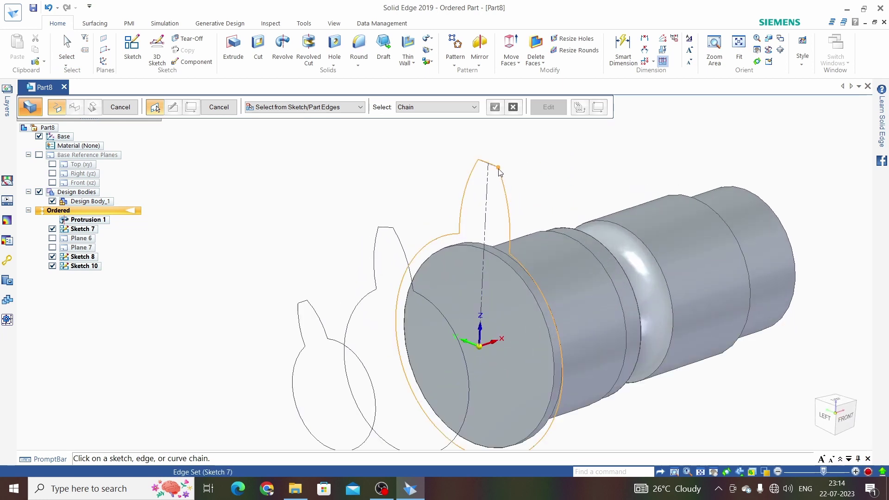
pyautogui.click(499, 171)
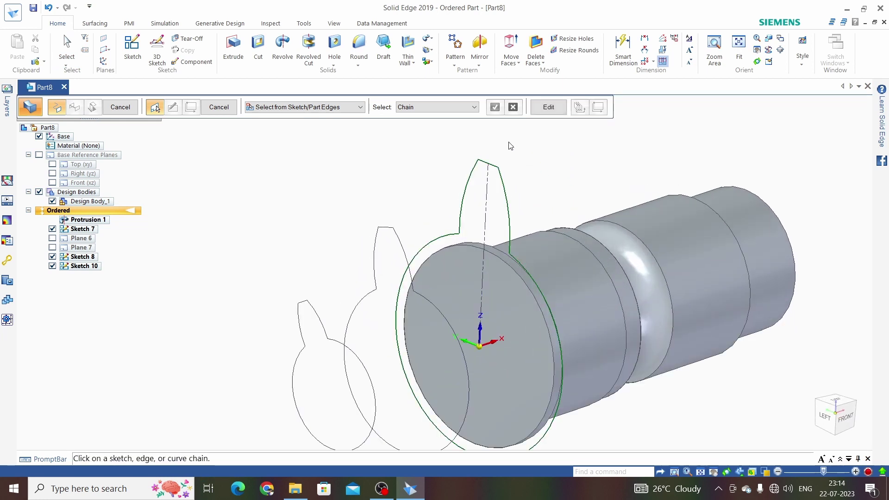
pyautogui.click(387, 226)
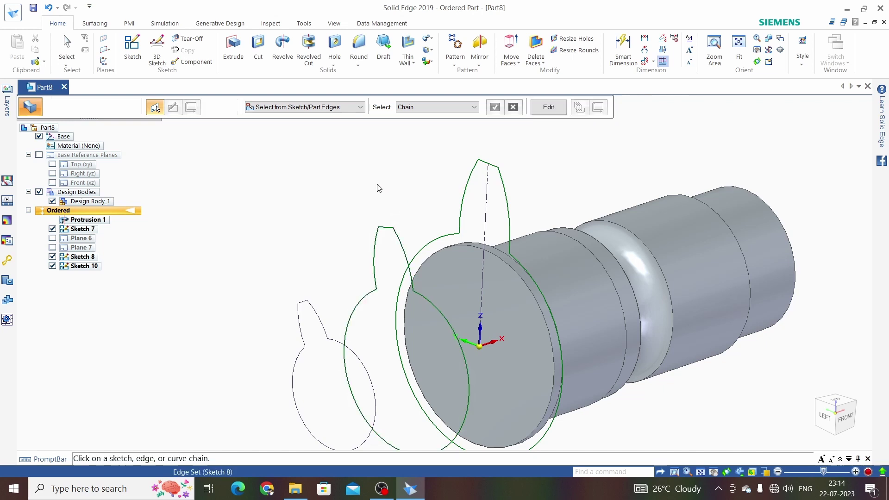
pyautogui.click(310, 304)
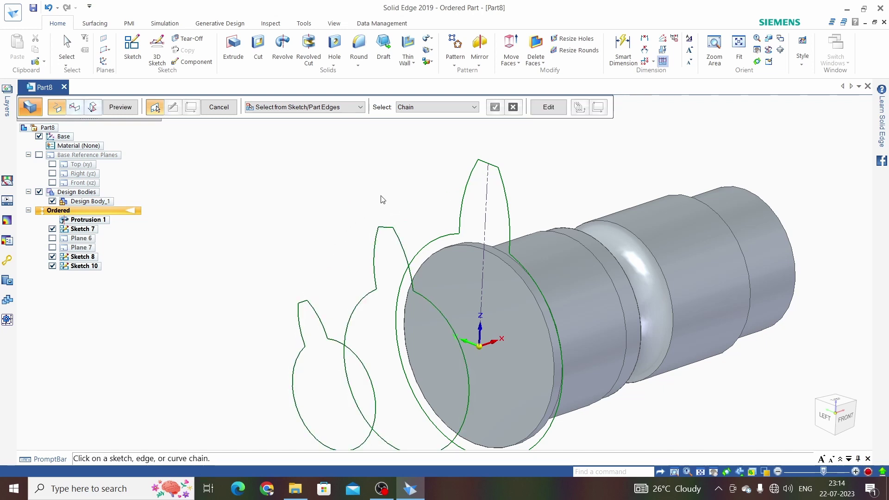
pyautogui.click(122, 108)
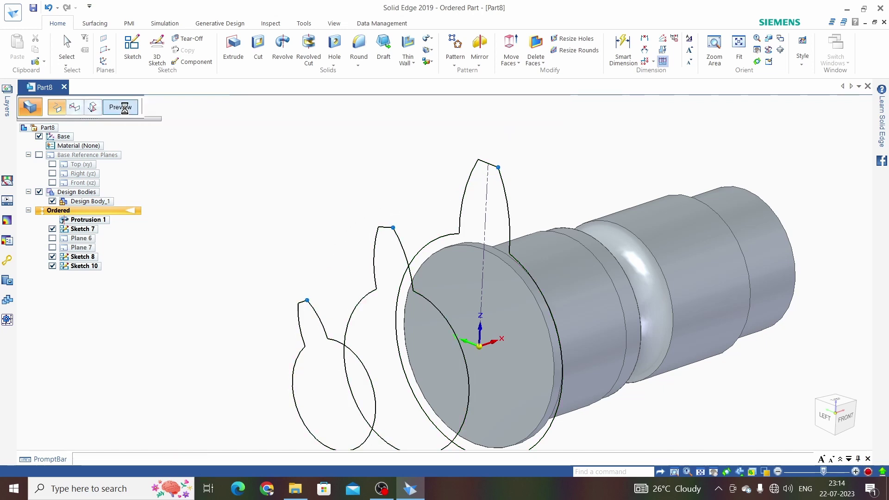
pyautogui.click(125, 110)
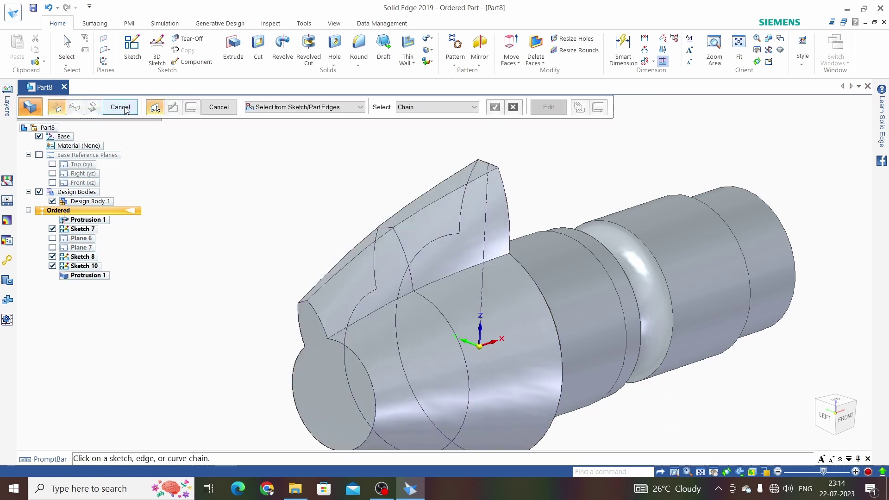
pyautogui.press('Escape')
# - Start a pattern of the lofted blade on the cone's small end face, using a full circle centred on the origin with 85 mm radius
pyautogui.moveTo(301, 159); pyautogui.dragTo(333, 148, button='middle')
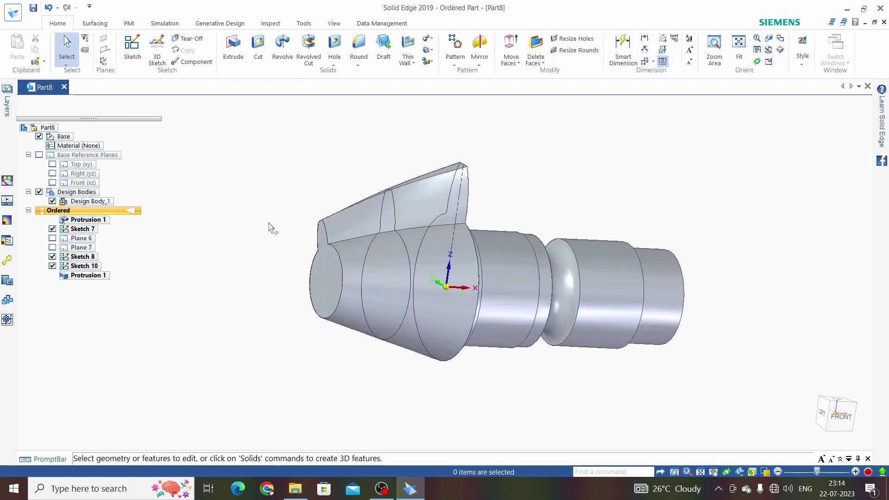
pyautogui.click(100, 277)
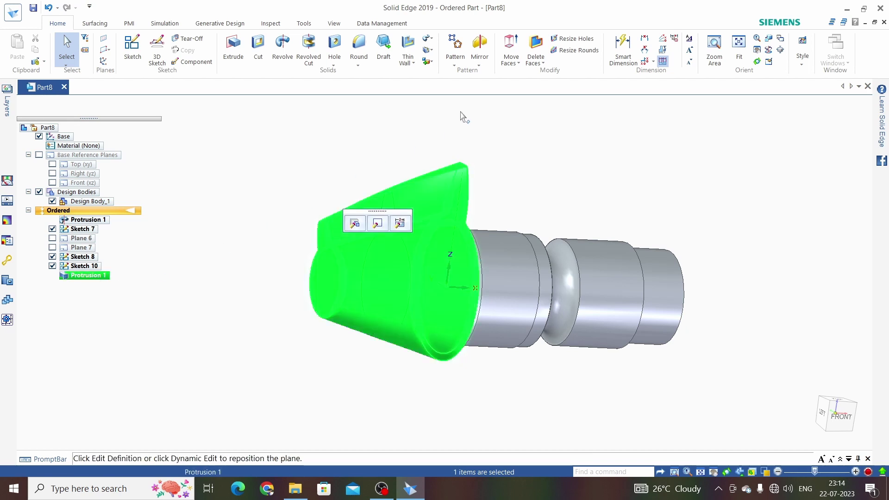
pyautogui.click(130, 276)
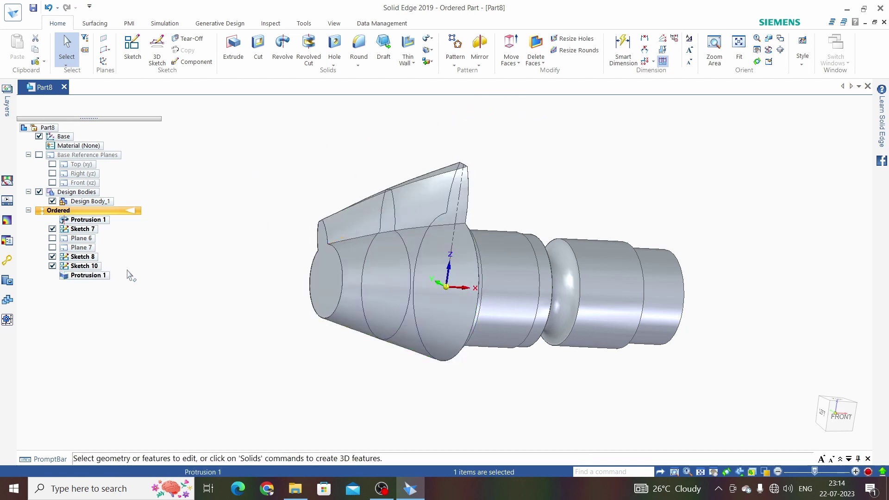
pyautogui.click(88, 278)
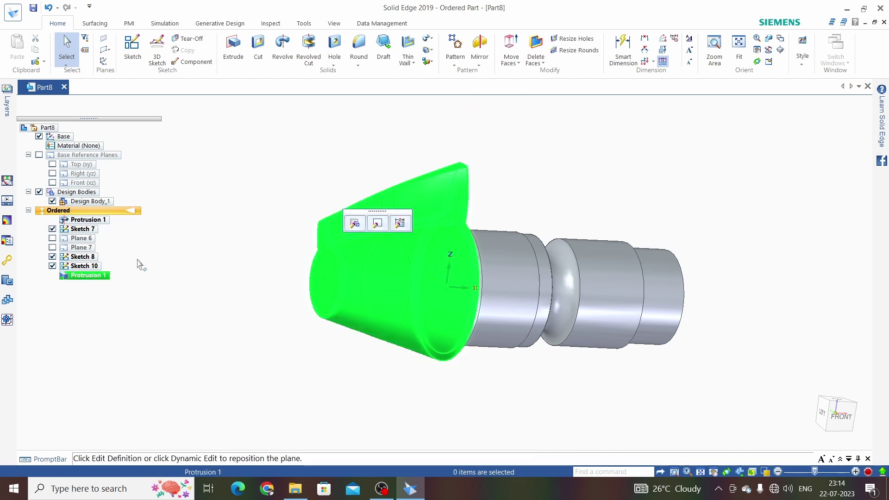
pyautogui.click(456, 66)
pyautogui.click(467, 75)
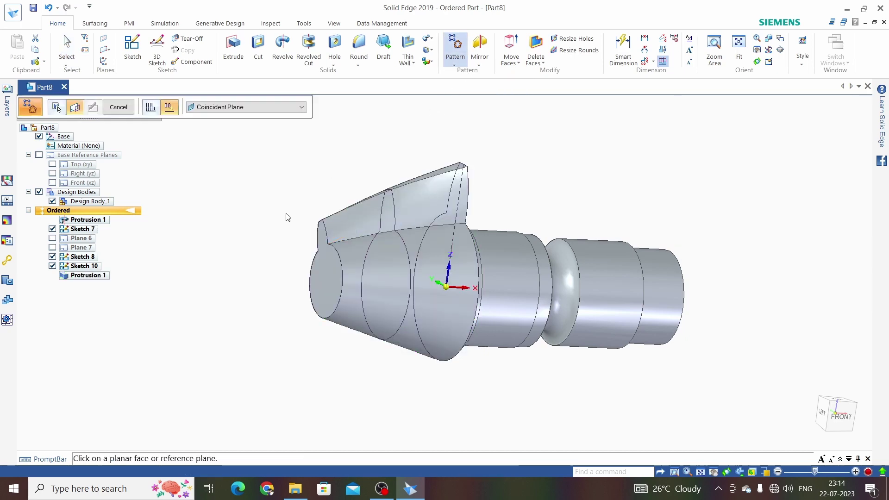
pyautogui.click(323, 279)
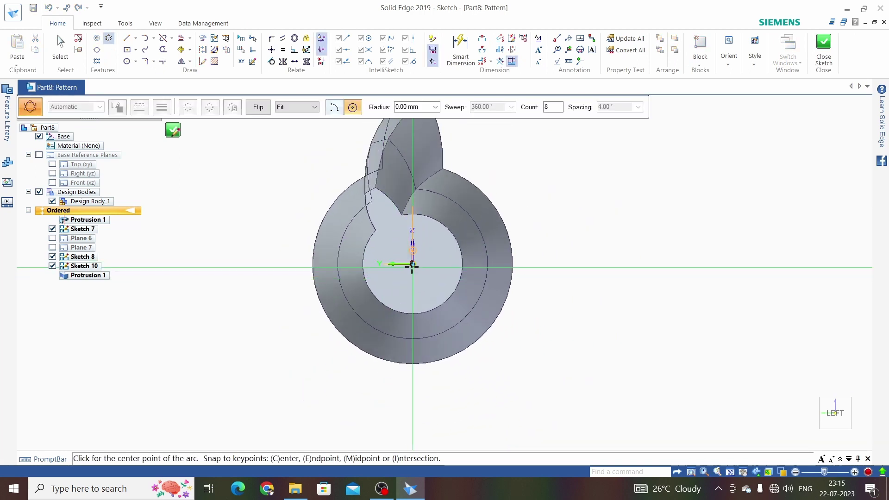
pyautogui.click(412, 265)
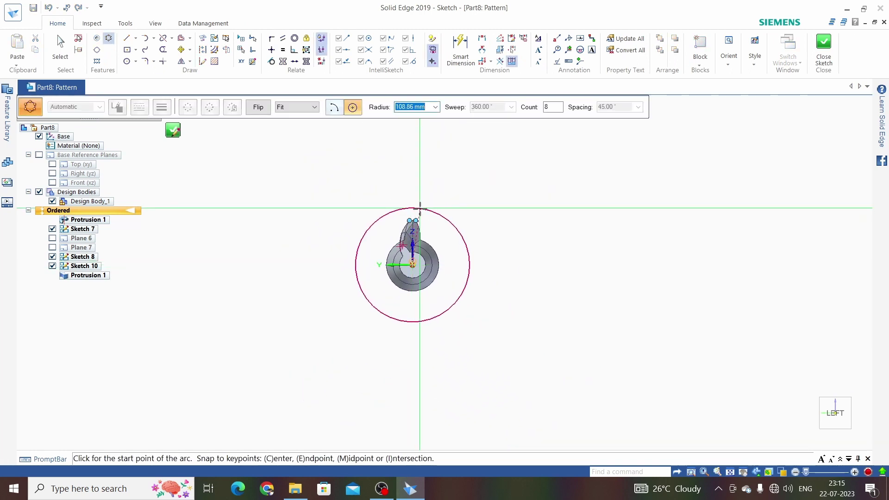
pyautogui.scroll(2, 415, 217)
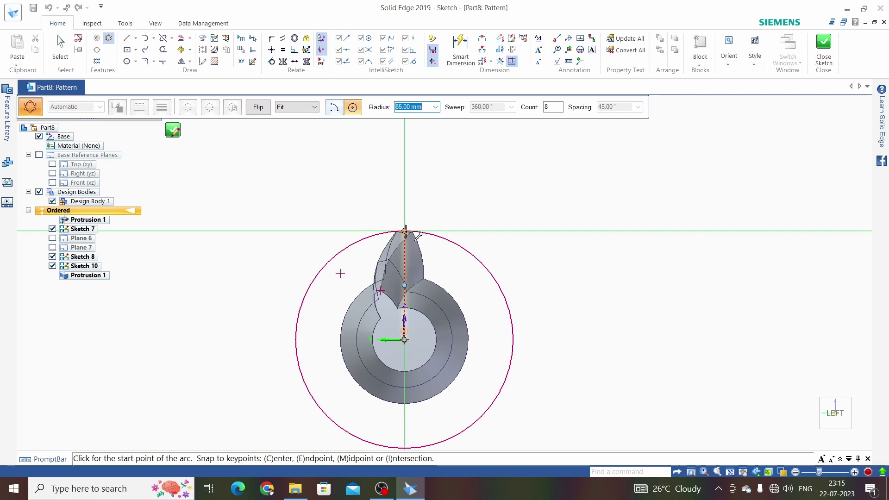
pyautogui.click(406, 231)
pyautogui.scroll(1, 406, 230)
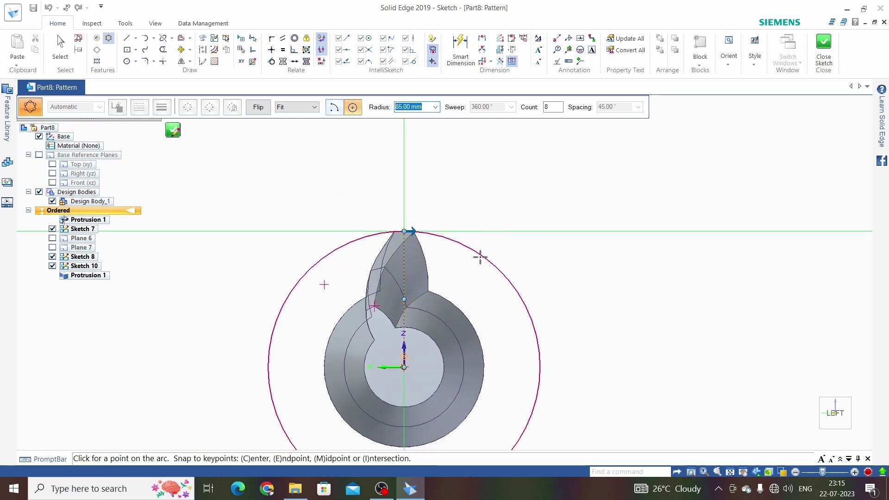
pyautogui.click(463, 253)
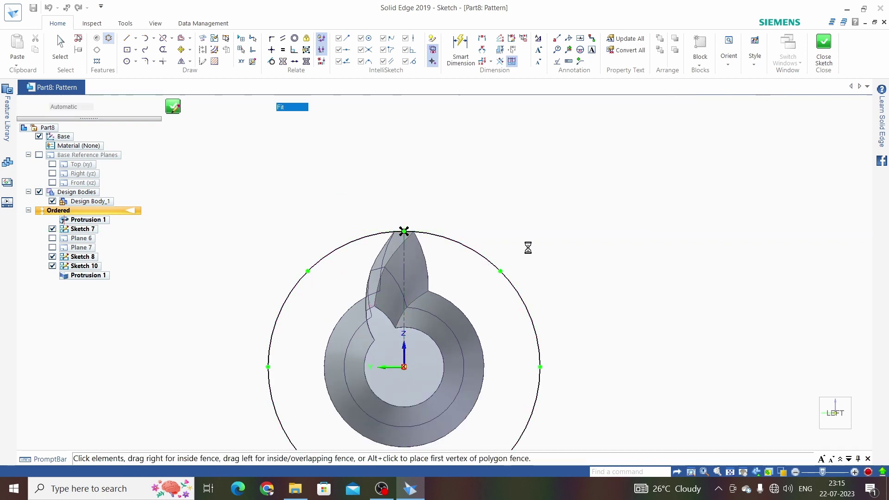
# - Set the circular pattern's count to 7 and finish the blade pattern
pyautogui.doubleClick(547, 108)
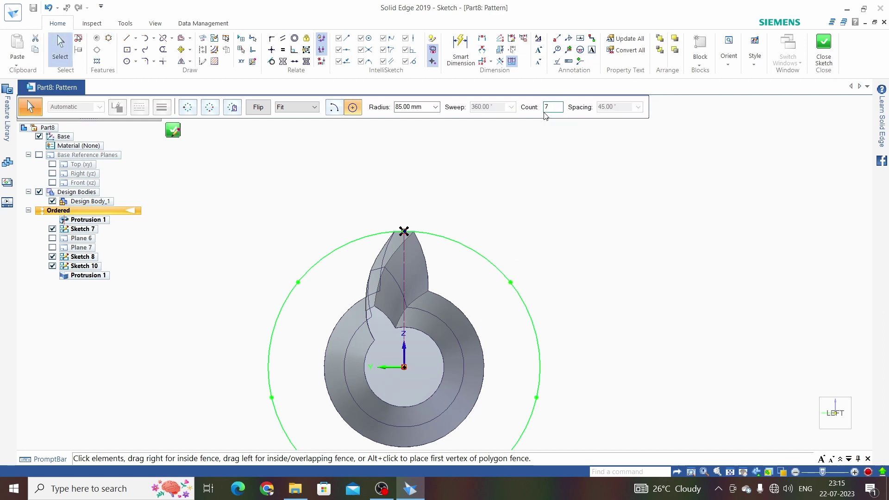
pyautogui.click(823, 44)
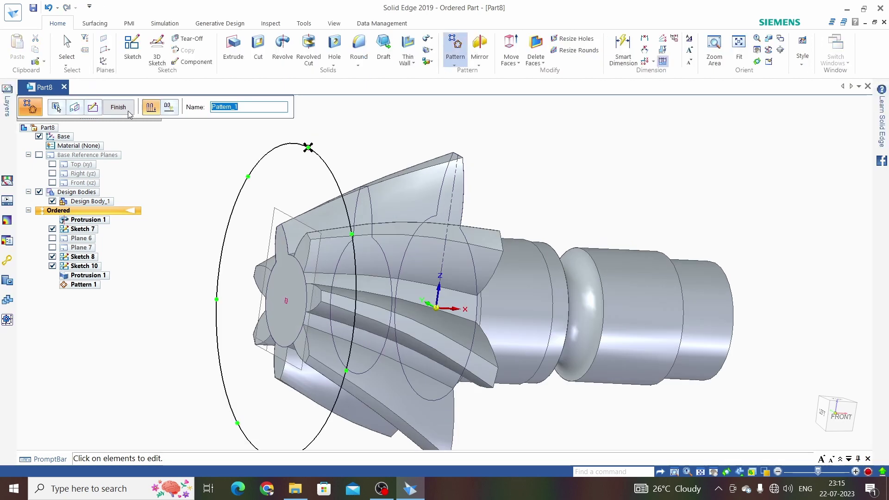
pyautogui.click(118, 107)
# - Hide Sketch 7, Sketch 8 and Sketch 10 and inspect the patterned blades from several angles
pyautogui.scroll(-3, 457, 177)
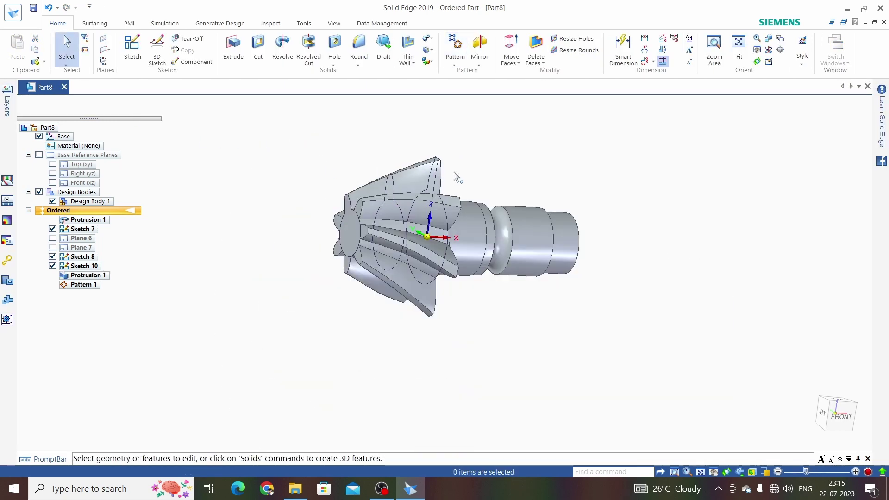
pyautogui.moveTo(457, 177); pyautogui.dragTo(237, 227, button='middle')
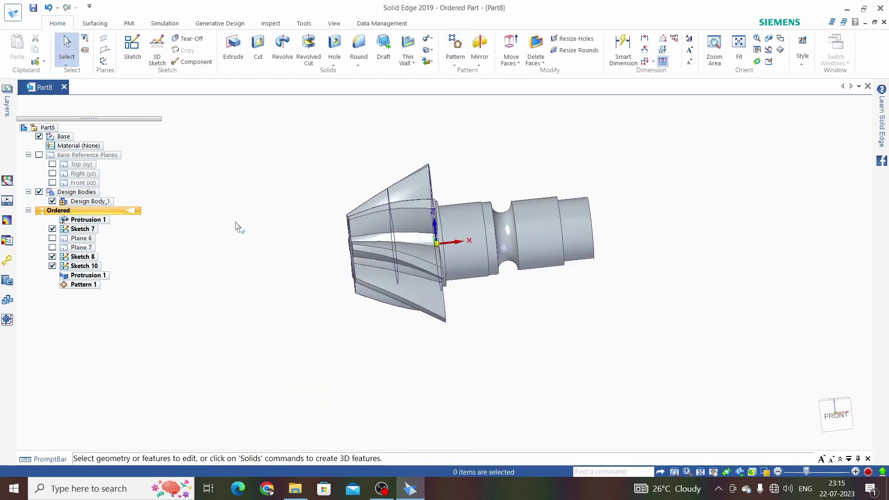
pyautogui.click(52, 257)
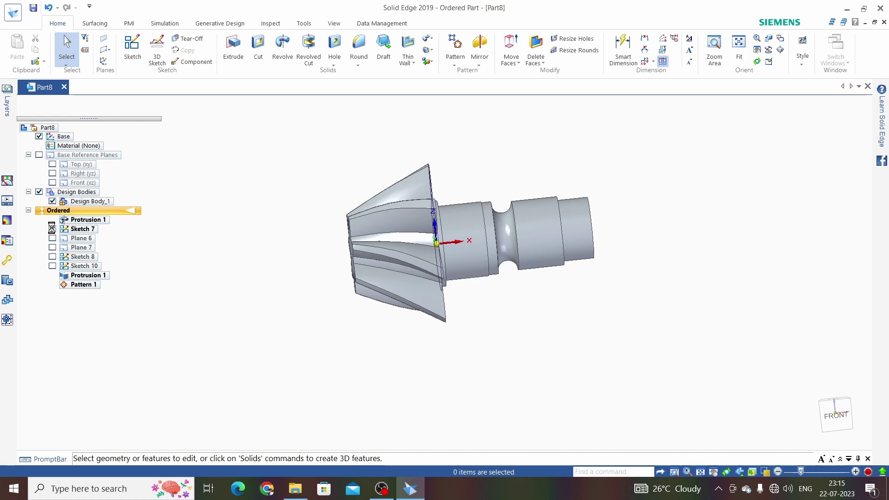
pyautogui.moveTo(325, 213); pyautogui.dragTo(272, 183, button='middle')
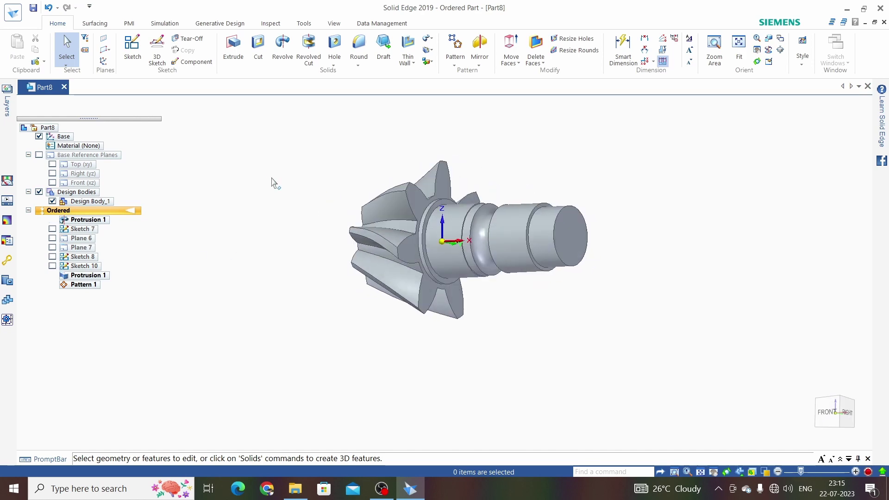
pyautogui.scroll(3, 397, 238)
pyautogui.scroll(3, 397, 238)
pyautogui.moveTo(397, 238)
pyautogui.mouseDown(button='middle')
pyautogui.moveTo(408, 232)
pyautogui.moveTo(392, 249)
pyautogui.mouseUp(button='middle')
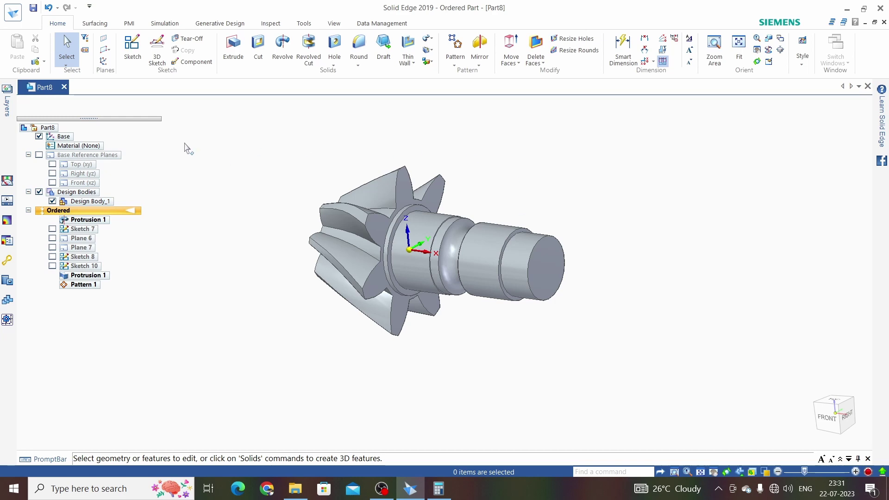
# - Start a sketch on the planar face facing right and draw two circles of 110 mm and 80 mm diameter centred on the origin
pyautogui.click(132, 48)
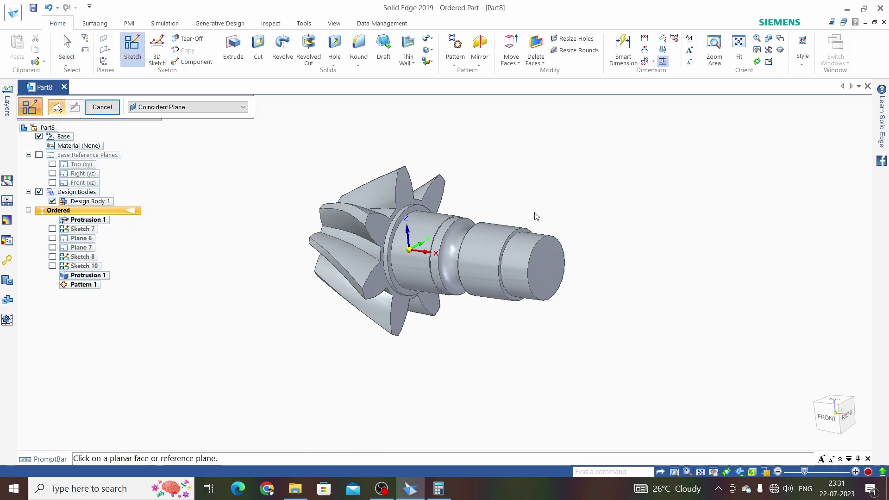
pyautogui.scroll(3, 534, 214)
pyautogui.click(515, 237)
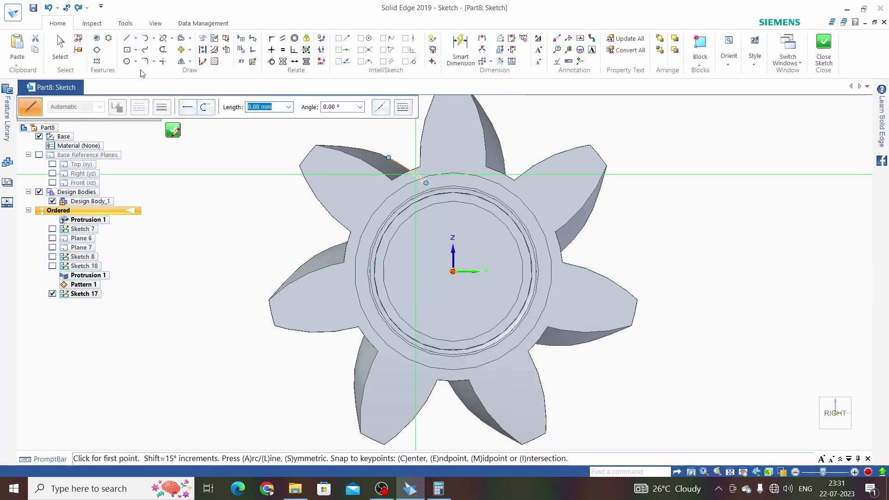
pyautogui.click(135, 61)
pyautogui.click(139, 75)
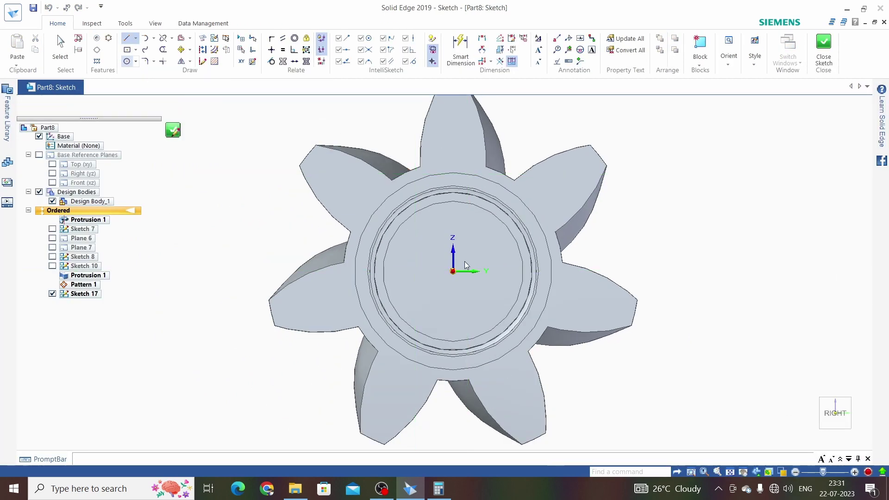
pyautogui.click(453, 272)
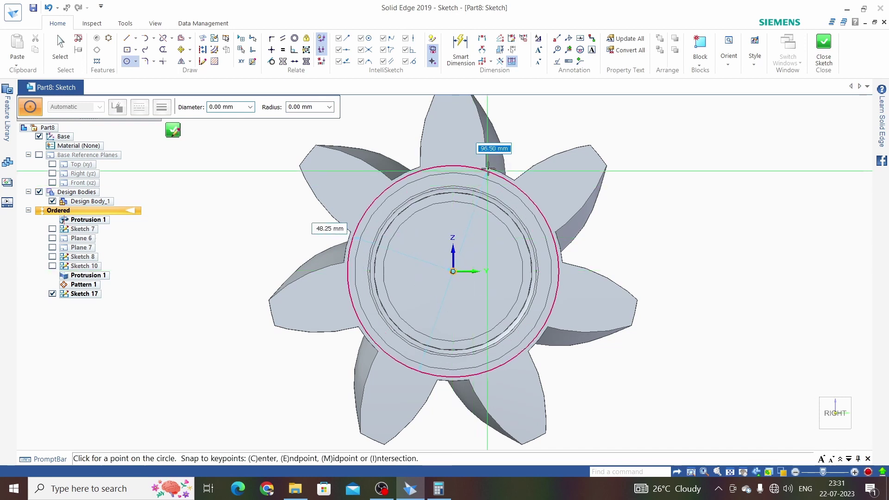
pyautogui.write('110')
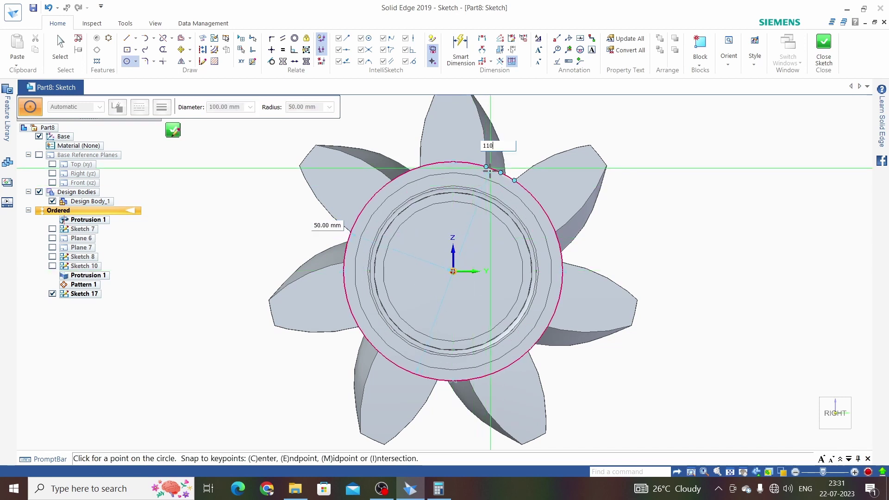
pyautogui.press('Return')
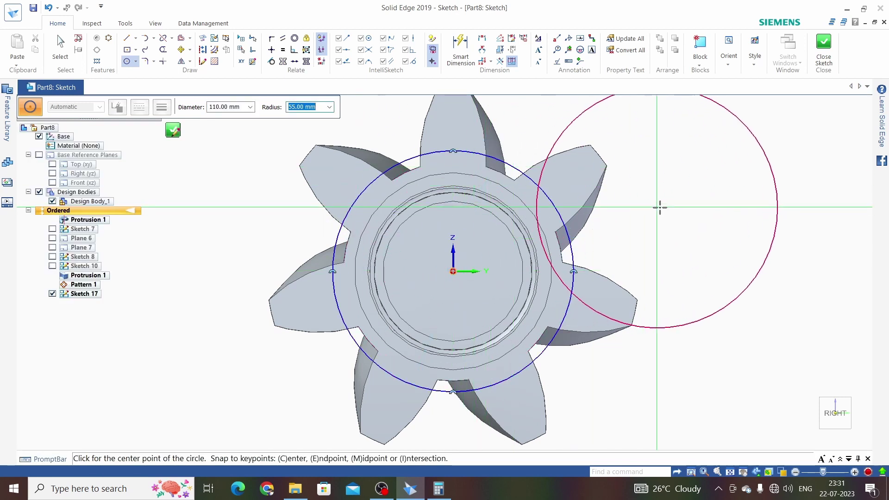
pyautogui.click(452, 271)
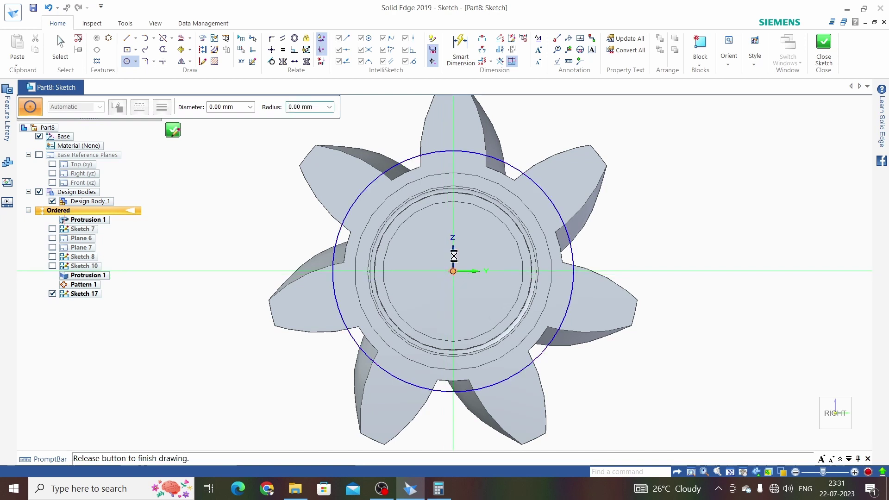
pyautogui.press('Return')
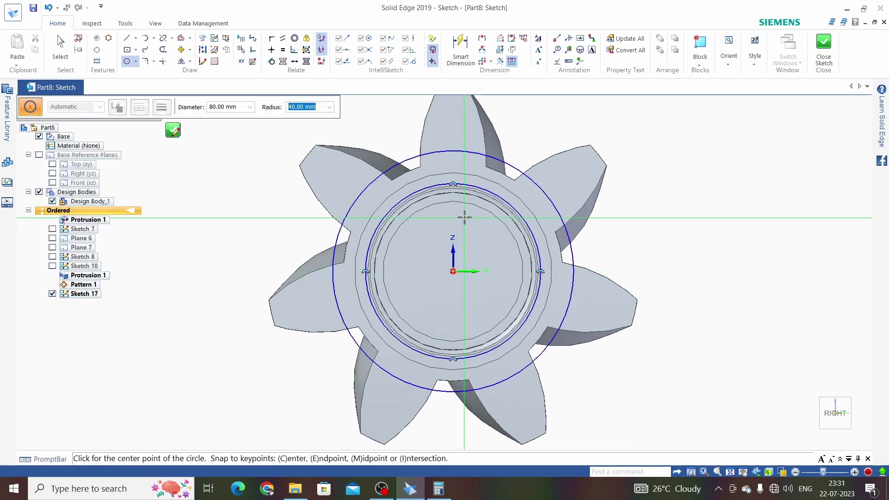
pyautogui.press('Escape')
# - Dimension the diameters of the outer and inner sketch circles
pyautogui.click(461, 48)
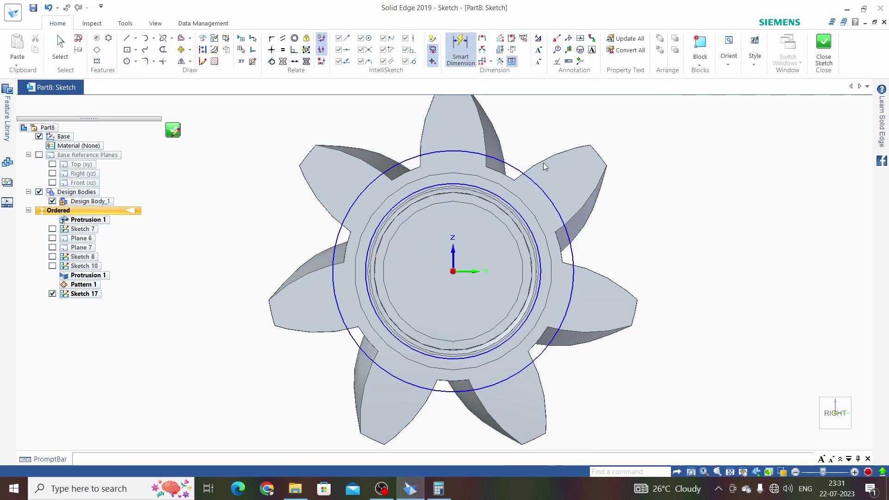
pyautogui.click(565, 238)
pyautogui.click(667, 235)
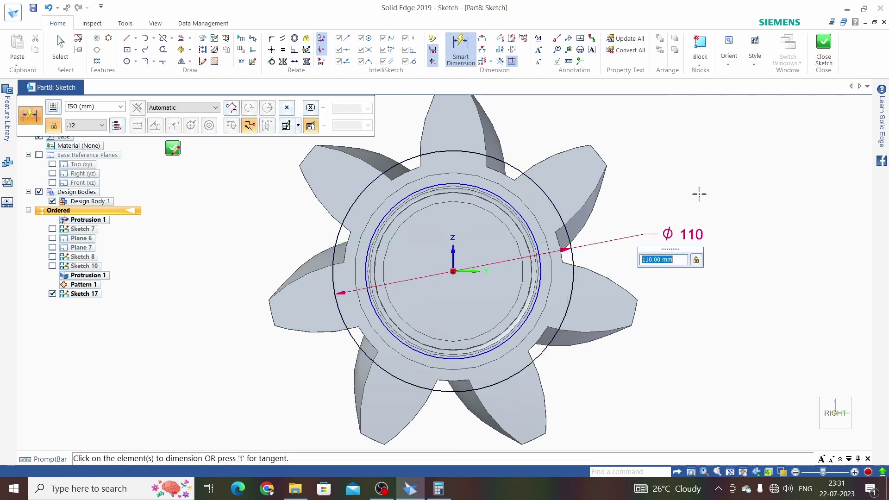
pyautogui.click(540, 234)
pyautogui.click(643, 185)
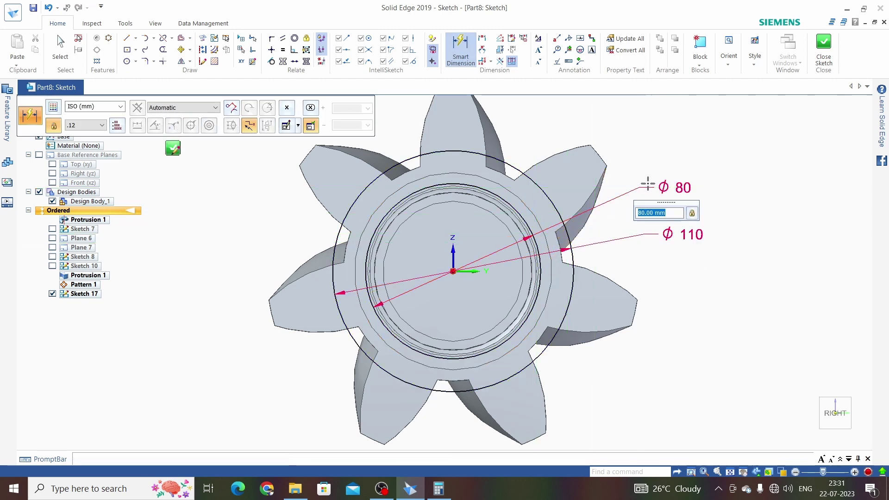
# - Draw a 55 mm vertical line from the origin to the top of the outer circle and convert it to construction geometry
pyautogui.click(135, 38)
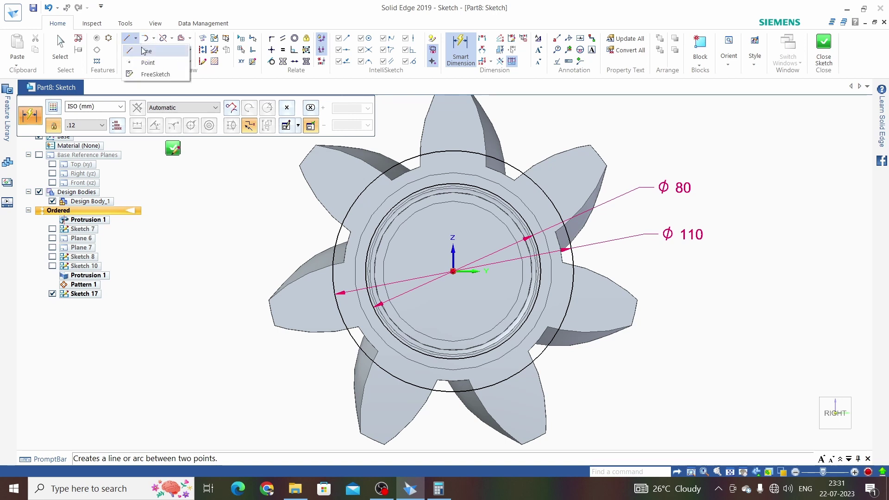
pyautogui.click(141, 46)
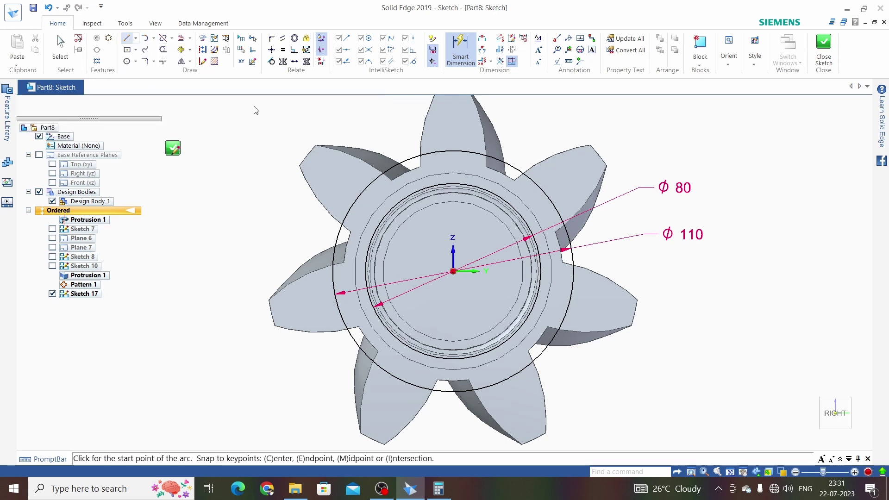
pyautogui.click(453, 271)
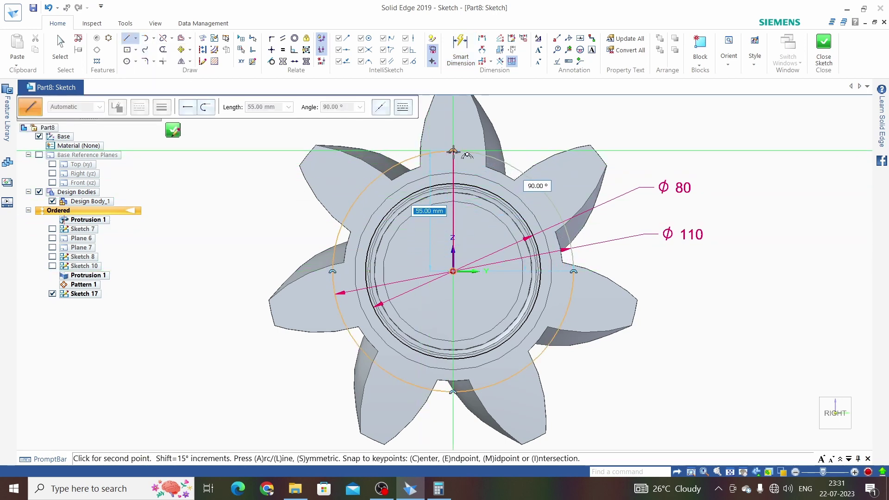
pyautogui.click(471, 149)
pyautogui.press('Escape')
pyautogui.press('Escape')
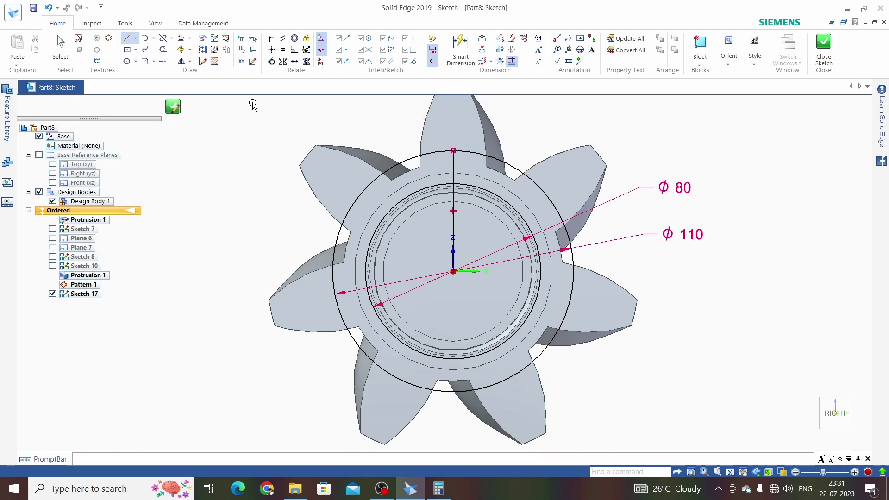
pyautogui.click(203, 50)
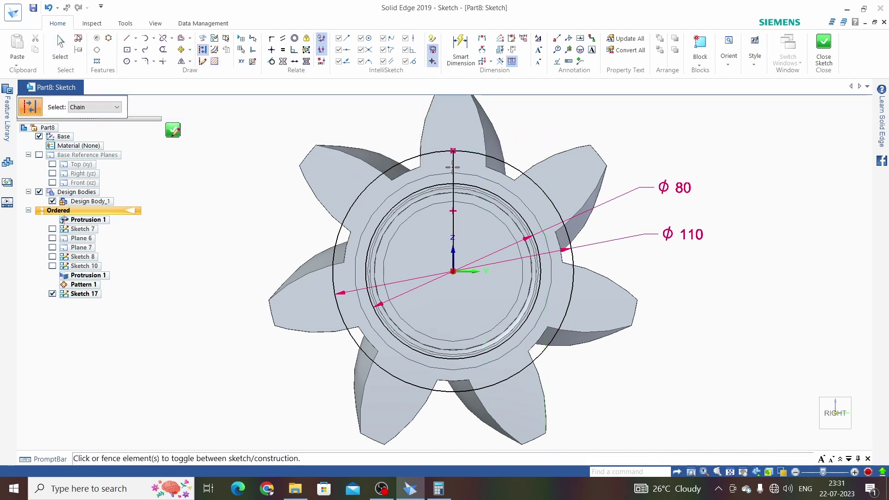
pyautogui.press('Escape')
# - Draw a three-point arc from the outer to the inner circle, its ends about 7.7 mm and 10.8 mm left of the construction line
pyautogui.scroll(3, 430, 172)
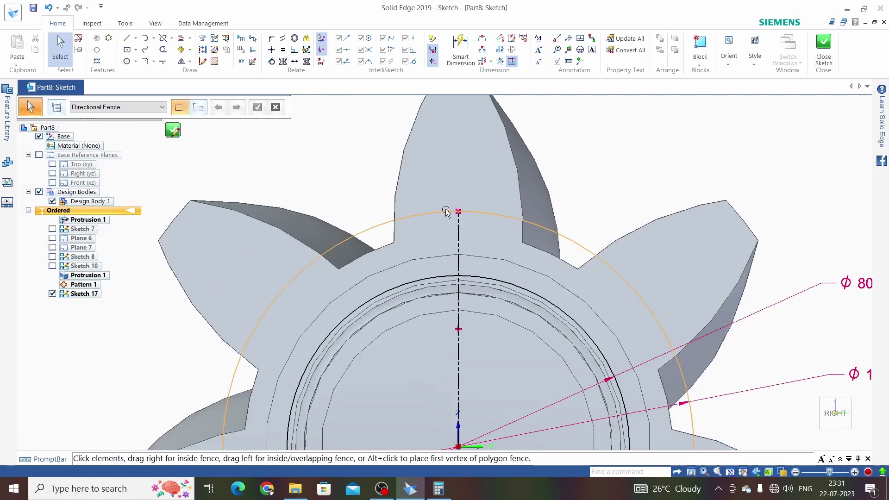
pyautogui.click(153, 38)
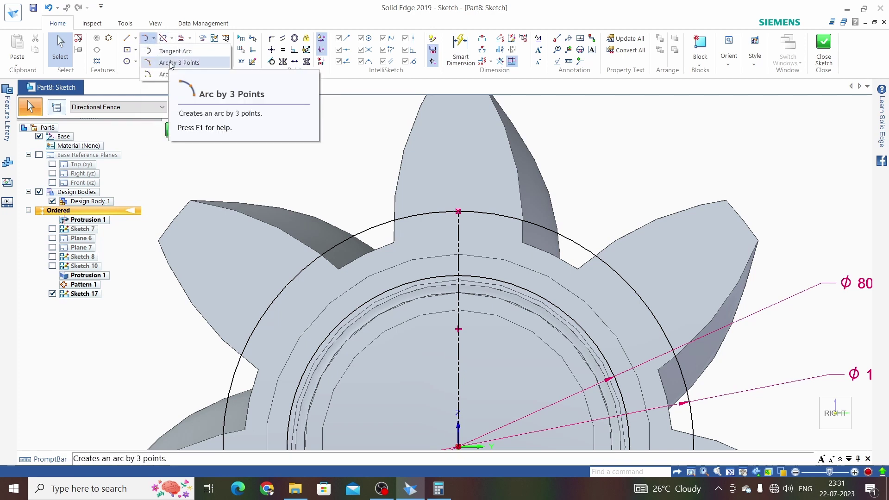
pyautogui.click(171, 63)
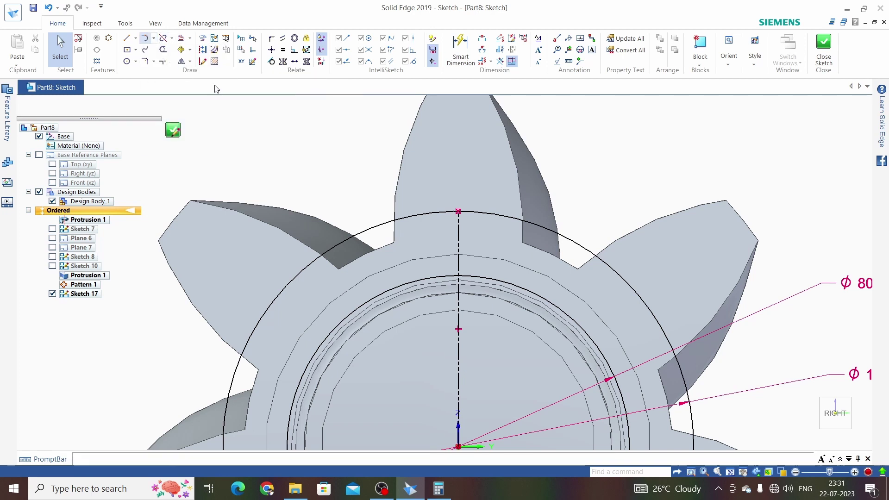
pyautogui.click(425, 214)
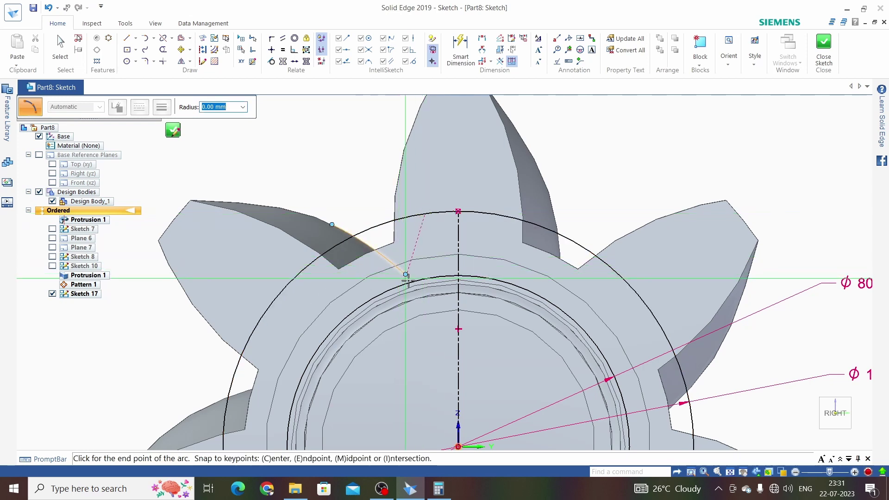
pyautogui.scroll(3, 411, 281)
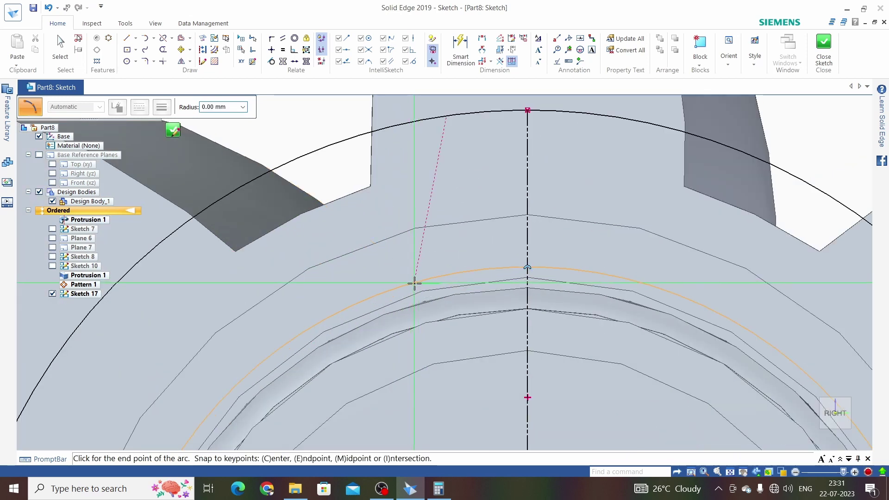
pyautogui.click(413, 282)
pyautogui.click(416, 197)
pyautogui.scroll(-5, 415, 197)
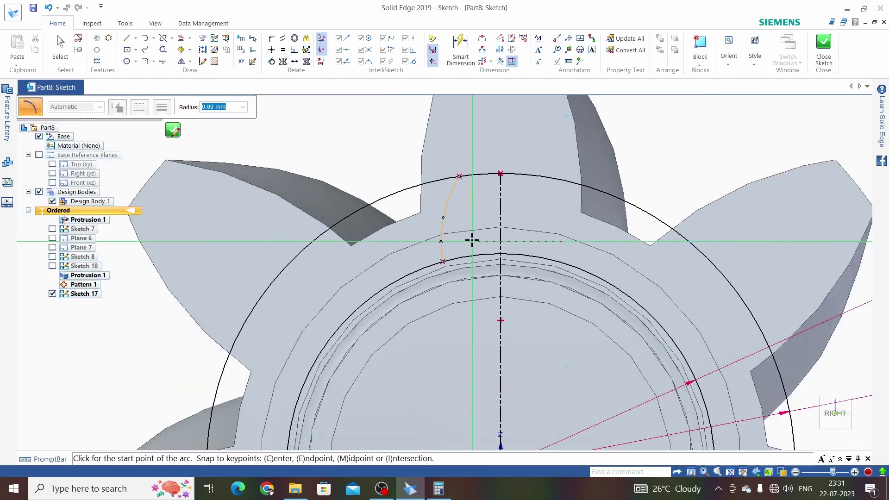
pyautogui.press('Escape')
# - Dimension the arc's upper endpoint horizontally from the vertical construction line and set the distance to 2 mm
pyautogui.click(467, 48)
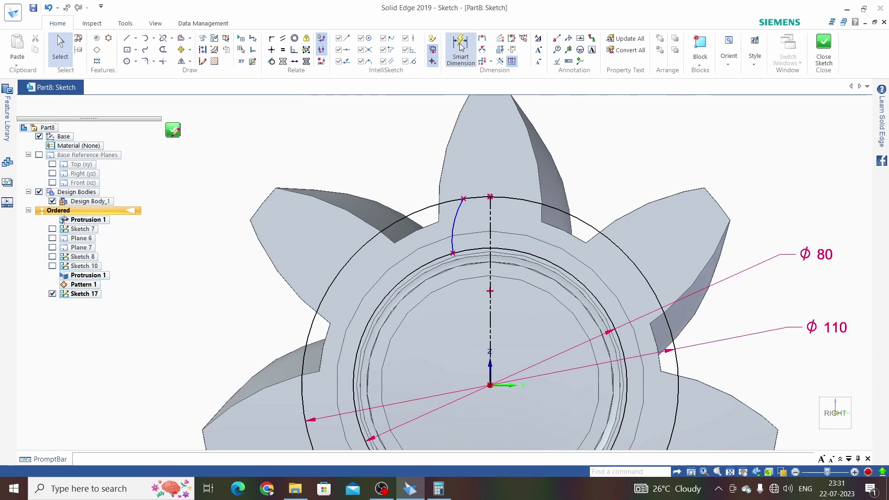
pyautogui.scroll(3, 491, 204)
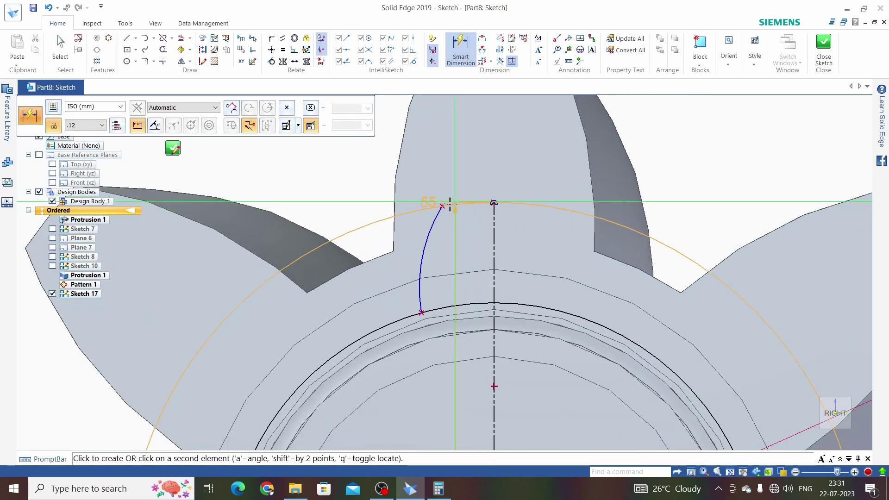
pyautogui.click(439, 208)
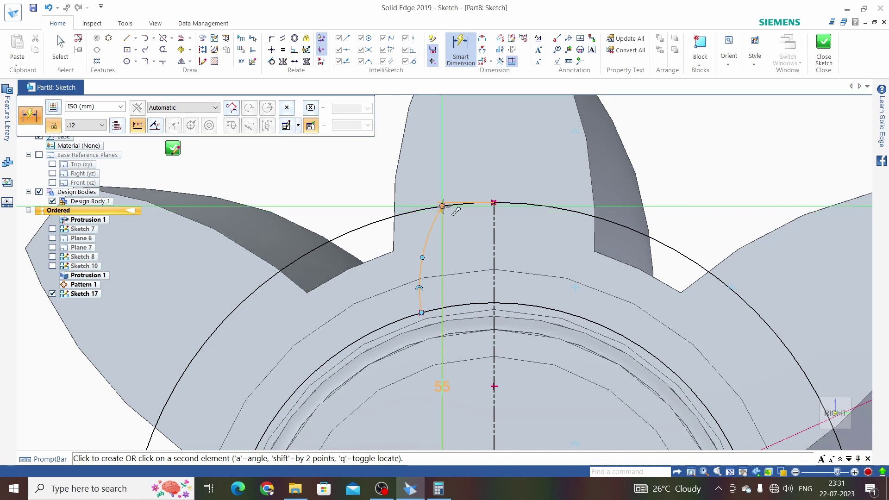
pyautogui.click(454, 210)
pyautogui.click(469, 178)
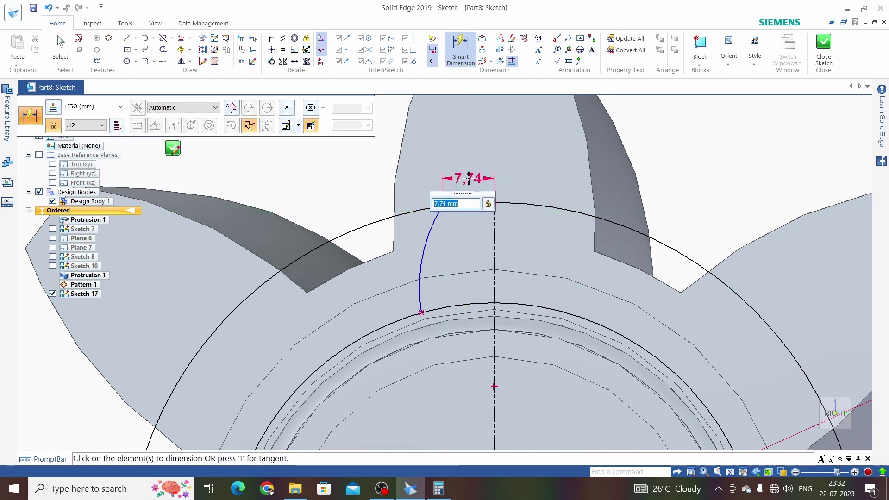
pyautogui.write('2')
pyautogui.press('Return')
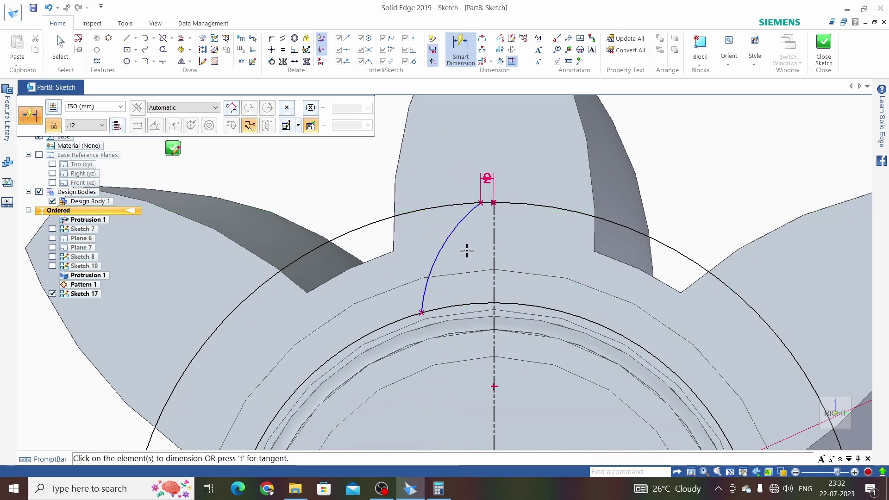
# - Dimension the arc's lower endpoint horizontally from the vertical construction line and set the distance to 4 mm
pyautogui.click(421, 313)
pyautogui.scroll(2, 423, 314)
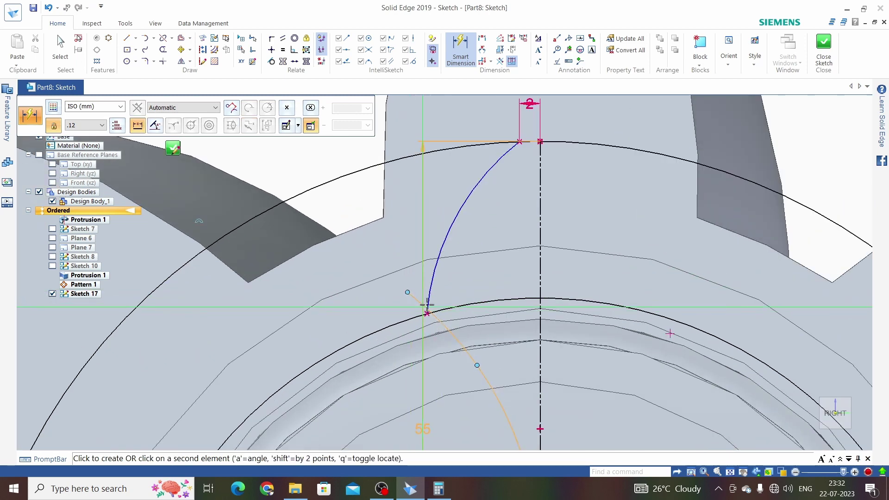
pyautogui.click(451, 293)
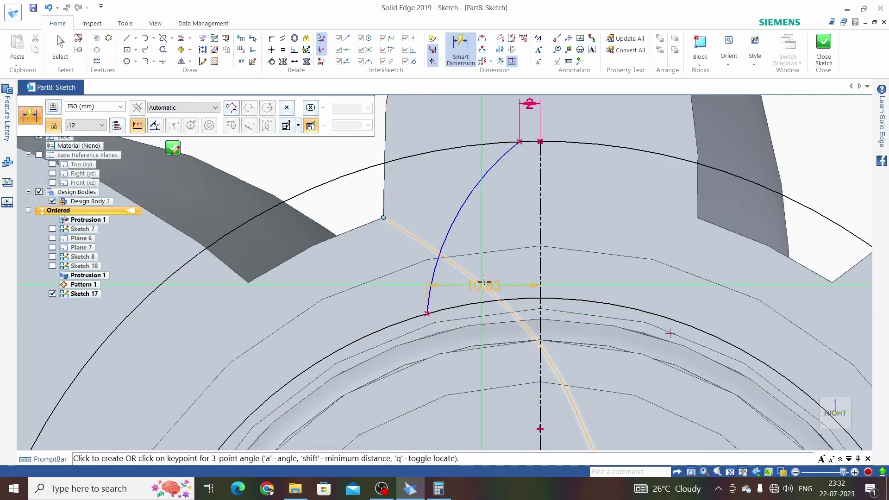
pyautogui.click(497, 275)
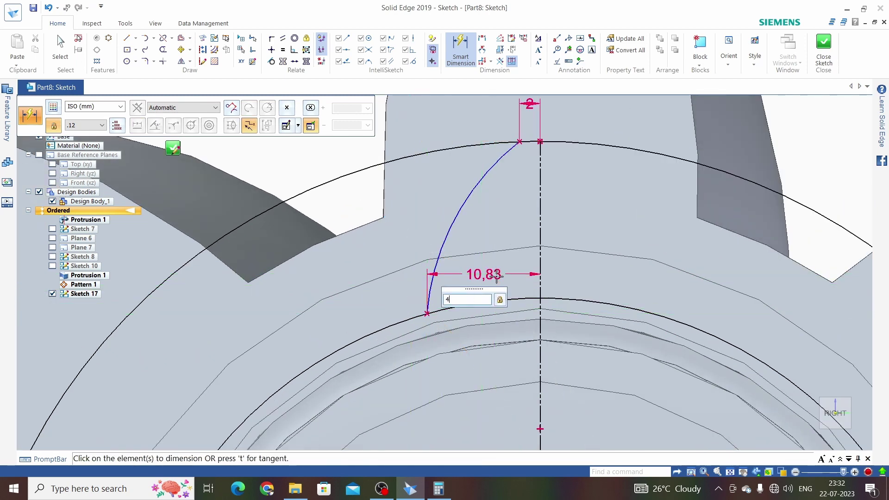
pyautogui.press('Return')
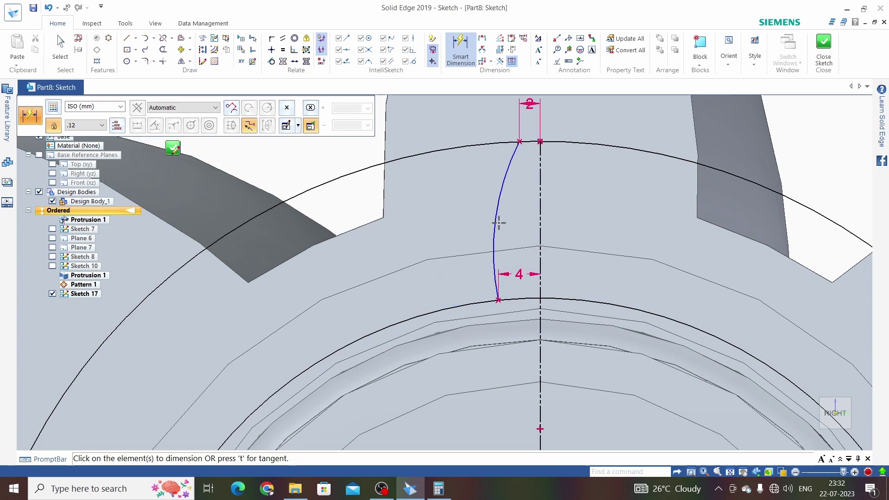
# - Add a radius dimension to the arc and set it to 40 mm
pyautogui.click(497, 213)
pyautogui.scroll(-3, 491, 239)
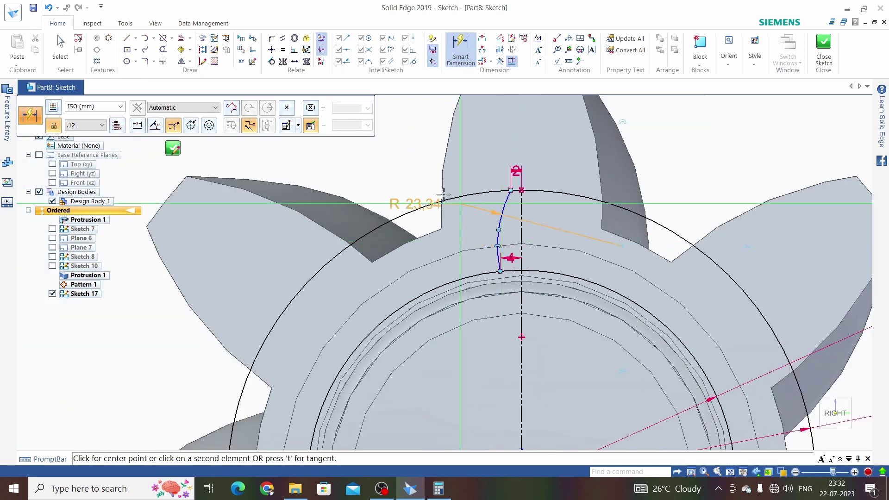
pyautogui.click(417, 185)
pyautogui.press('Return')
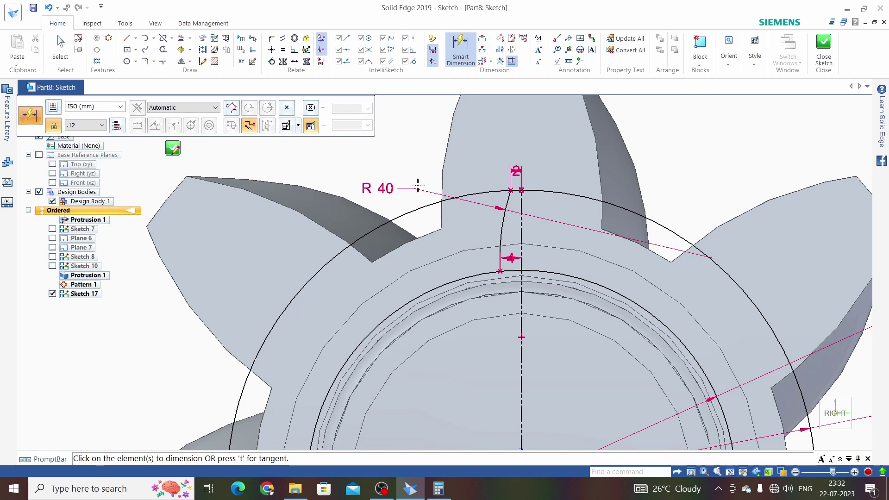
pyautogui.press('Escape')
# - Mirror the 40 mm radius arc about the vertical construction line, keeping the original
pyautogui.scroll(-3, 459, 212)
pyautogui.scroll(3, 494, 218)
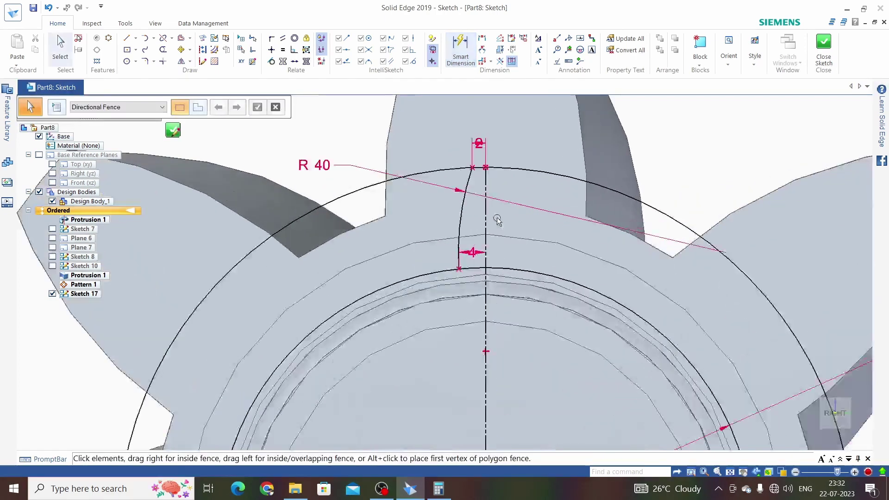
pyautogui.scroll(2, 427, 233)
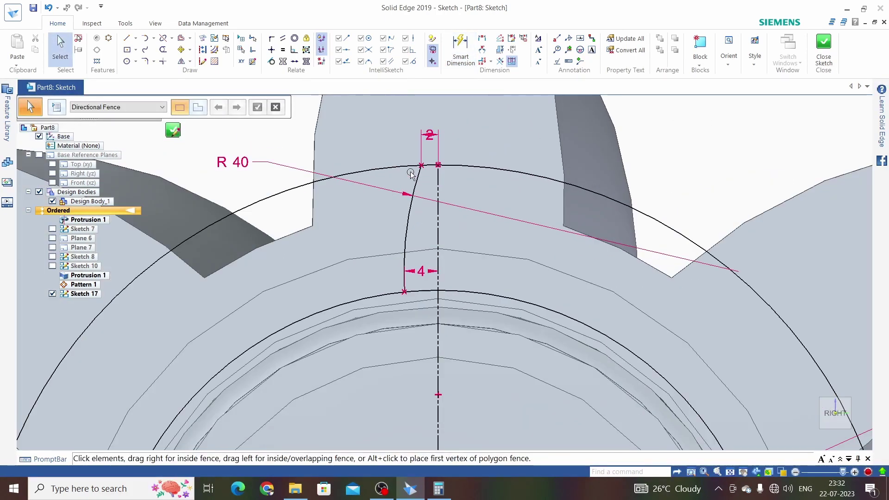
pyautogui.click(181, 61)
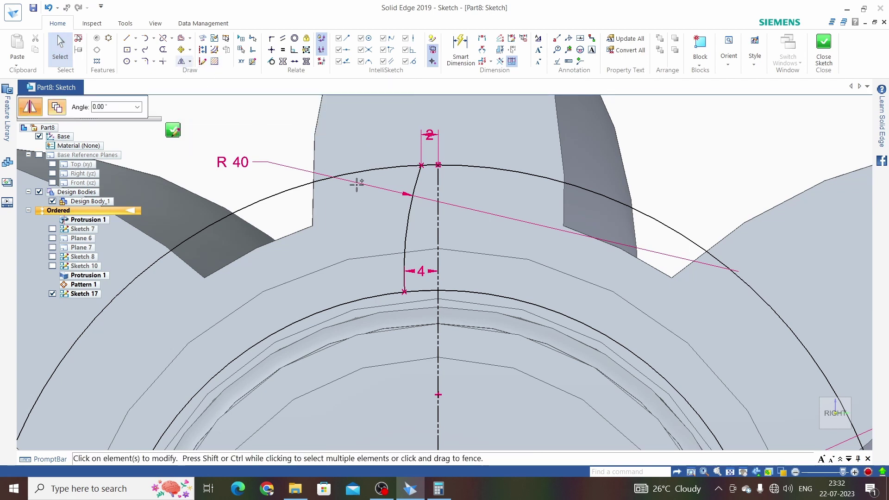
pyautogui.click(409, 215)
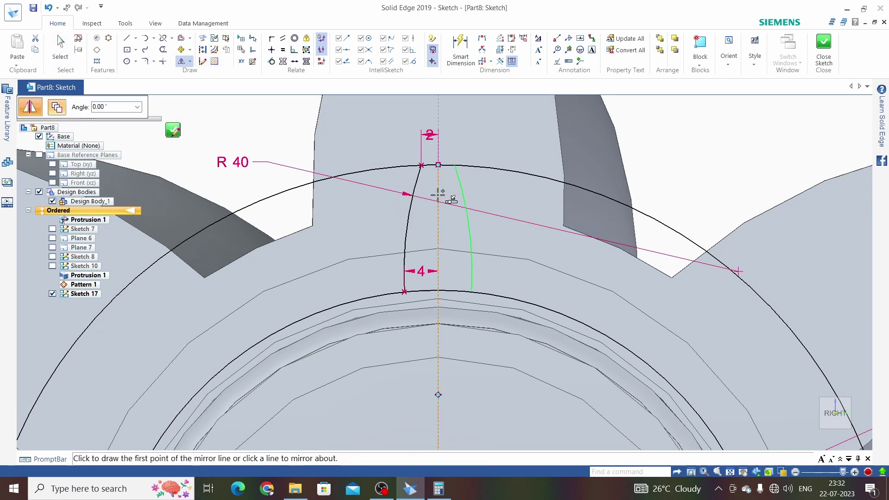
pyautogui.click(438, 192)
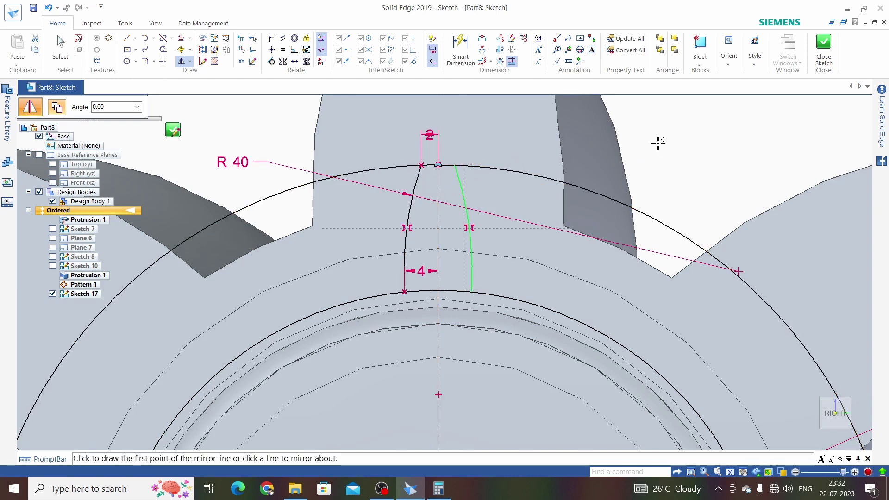
pyautogui.press('Escape')
pyautogui.scroll(-1, 553, 149)
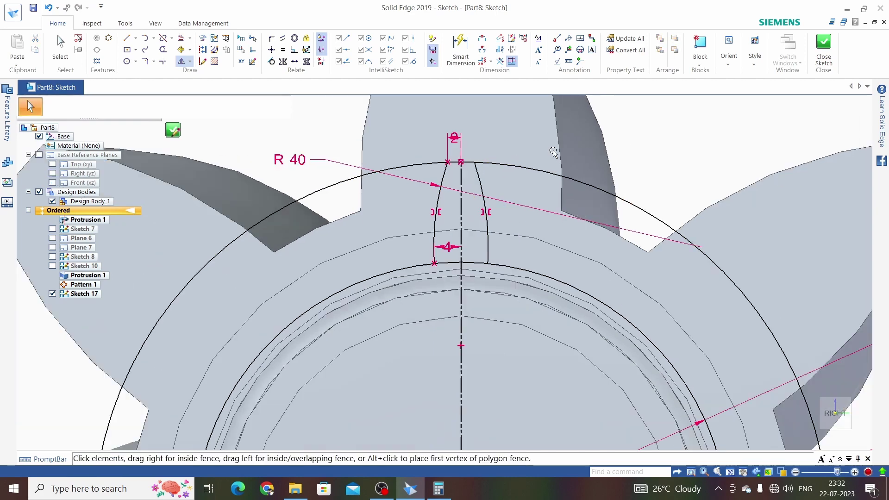
# - Trim away the outer circle outside the two arcs and the inner circle between them, and finish the sketch
pyautogui.click(164, 50)
pyautogui.moveTo(350, 167); pyautogui.dragTo(342, 186)
pyautogui.scroll(-2, 345, 167)
pyautogui.scroll(3, 404, 206)
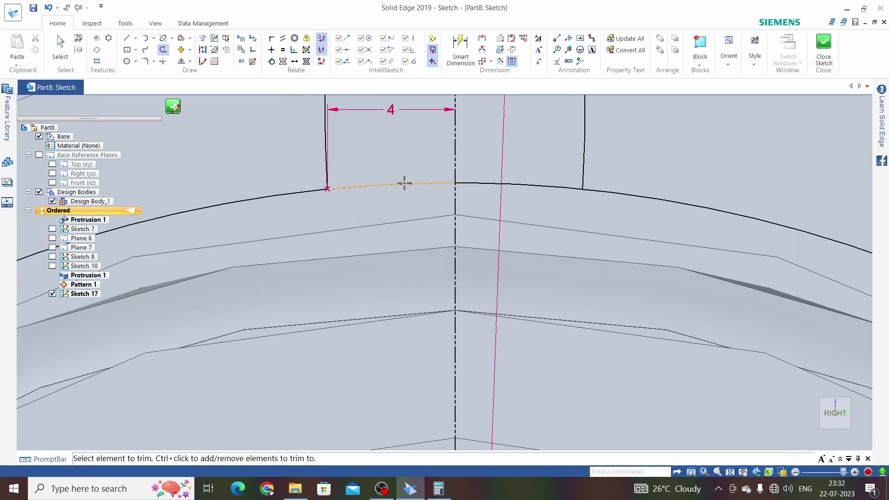
pyautogui.moveTo(403, 182)
pyautogui.mouseDown()
pyautogui.moveTo(405, 202)
pyautogui.moveTo(523, 211)
pyautogui.mouseUp()
pyautogui.moveTo(523, 167); pyautogui.dragTo(523, 188)
pyautogui.scroll(-5, 520, 263)
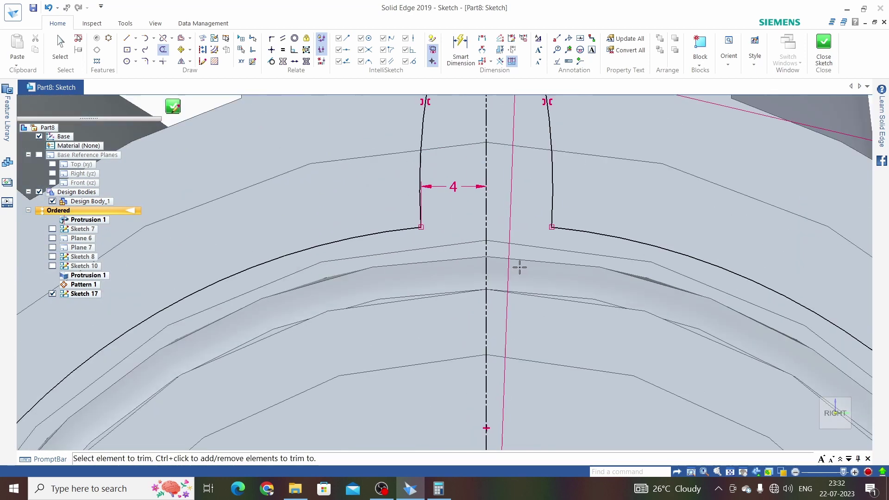
pyautogui.scroll(3, 528, 262)
pyautogui.click(528, 261)
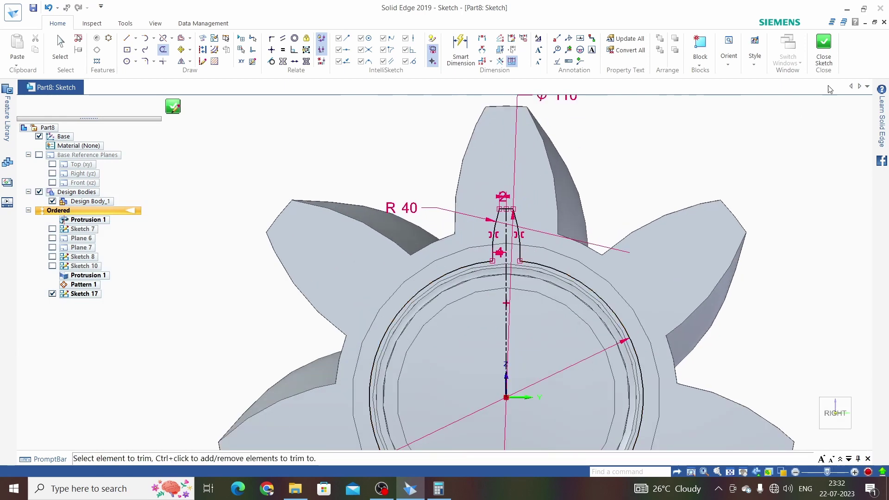
pyautogui.click(822, 47)
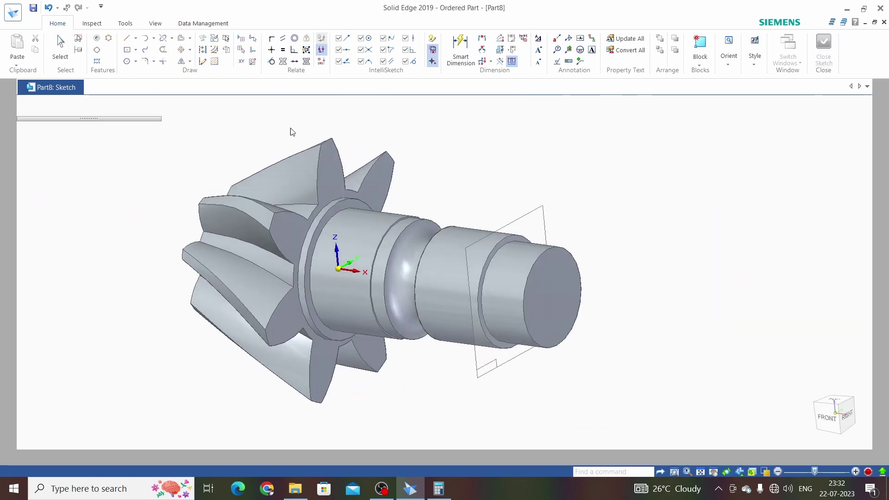
pyautogui.click(102, 107)
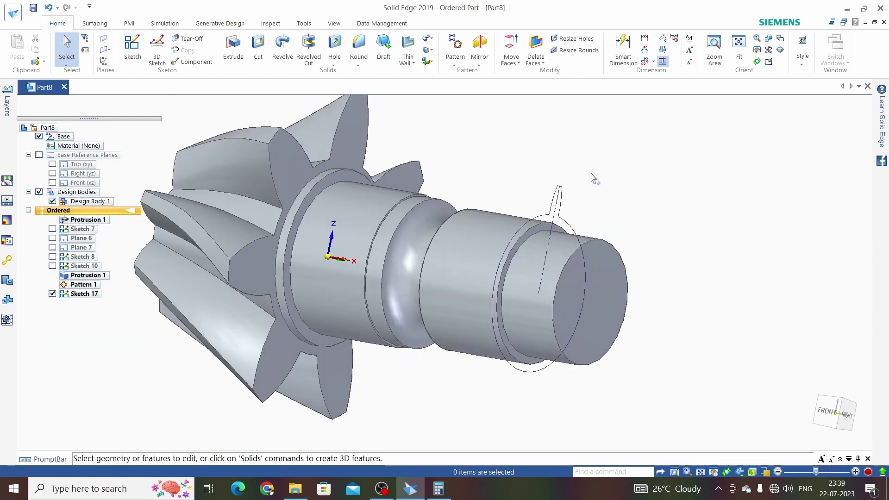
# - Create a reference plane parallel to the shaft's end shoulder face, offset 48 mm towards the blades
pyautogui.click(106, 50)
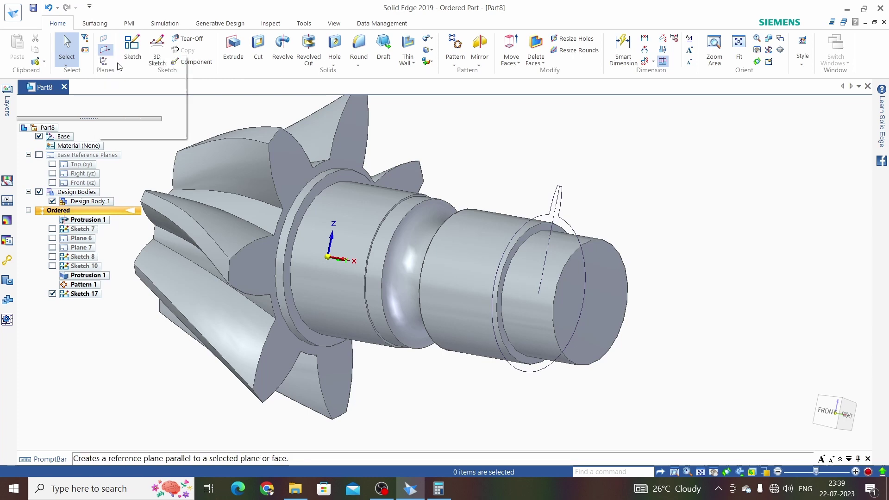
pyautogui.click(124, 61)
pyautogui.scroll(2, 545, 234)
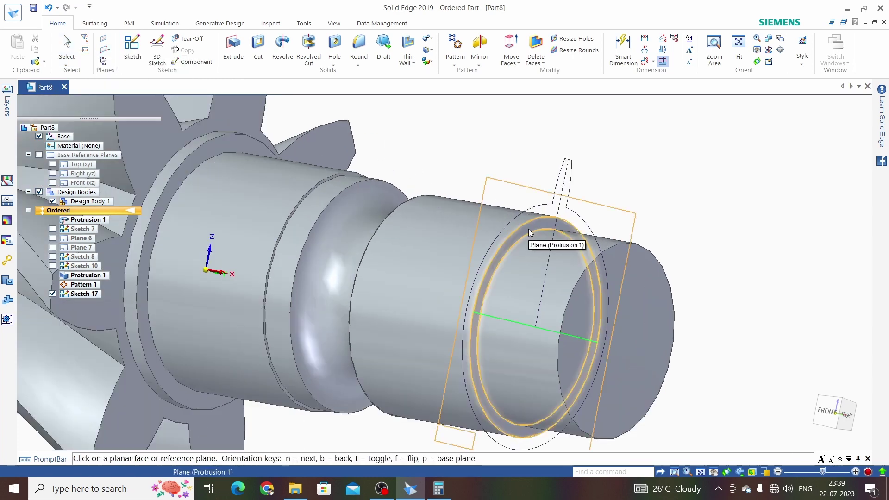
pyautogui.click(529, 229)
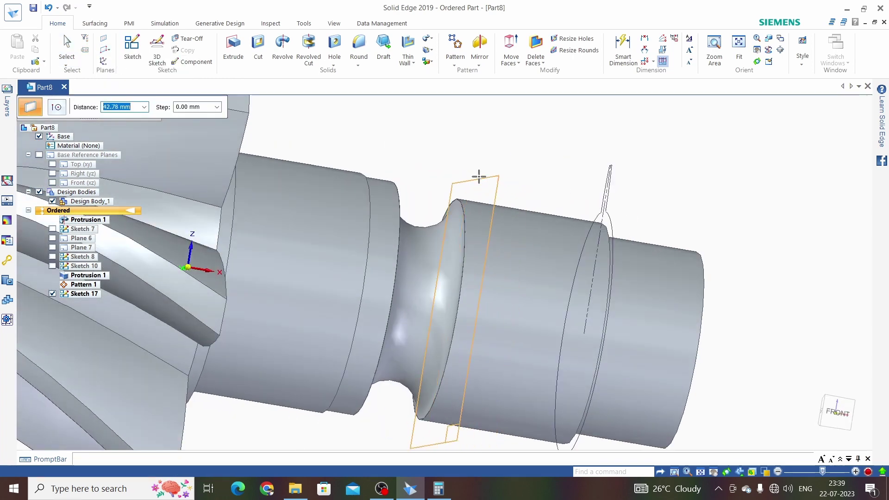
pyautogui.write('48')
pyautogui.press('Return')
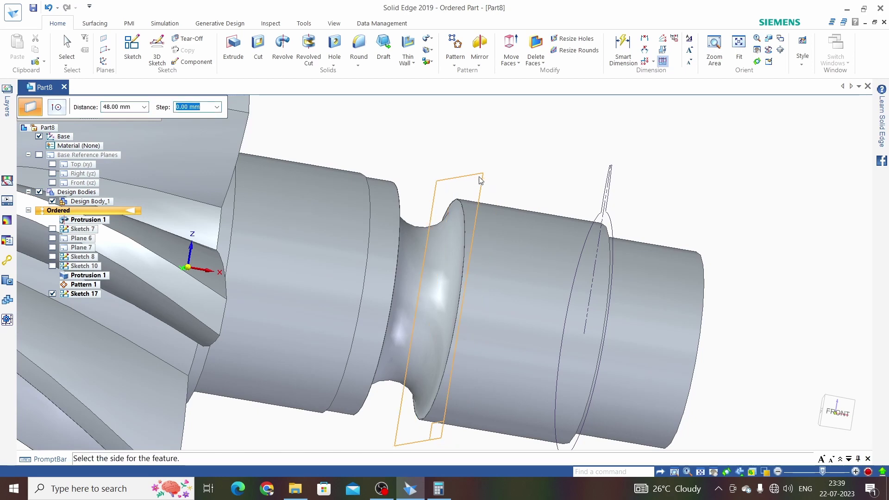
pyautogui.click(449, 155)
pyautogui.scroll(-5, 467, 159)
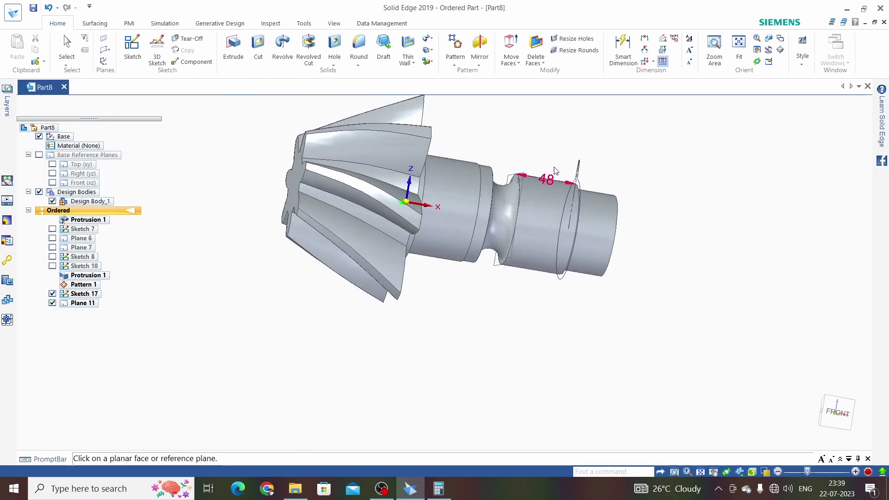
pyautogui.scroll(3, 469, 162)
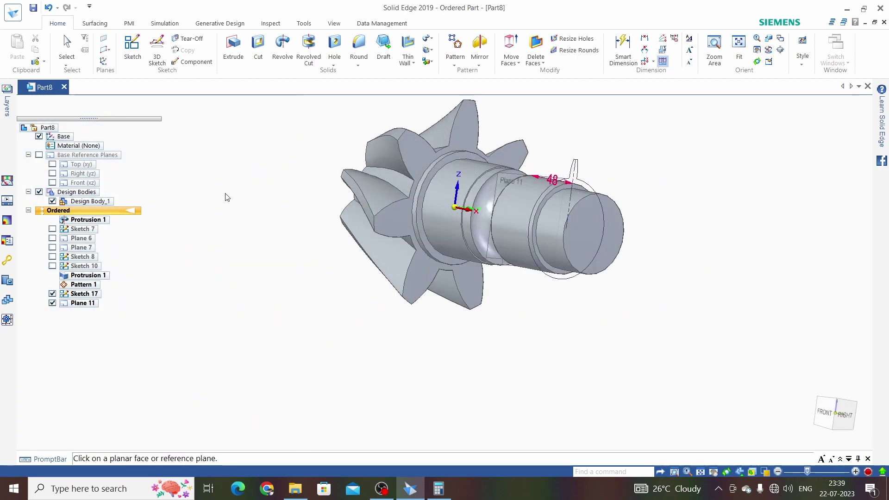
pyautogui.press('Escape')
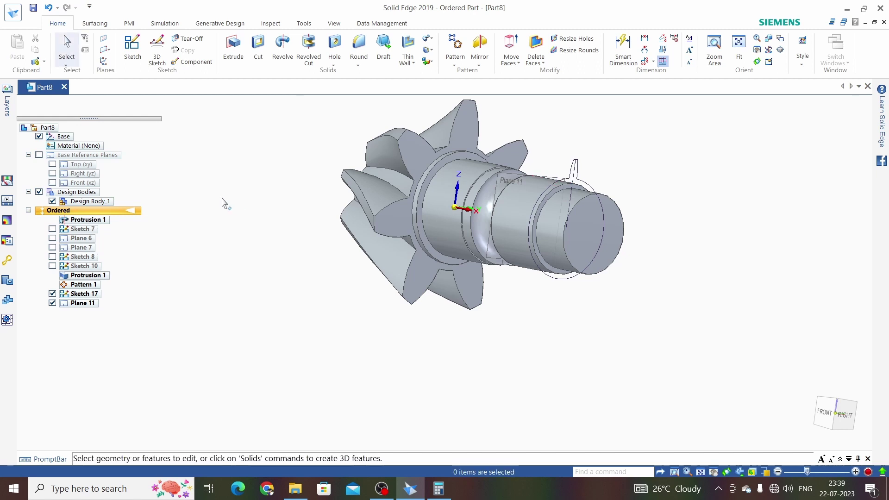
# - Hide the design body and project the complete tooth-and-circle profile into a new sketch on the 48 mm offset plane
pyautogui.click(39, 193)
pyautogui.moveTo(518, 209); pyautogui.dragTo(520, 167, button='middle')
pyautogui.scroll(3, 504, 163)
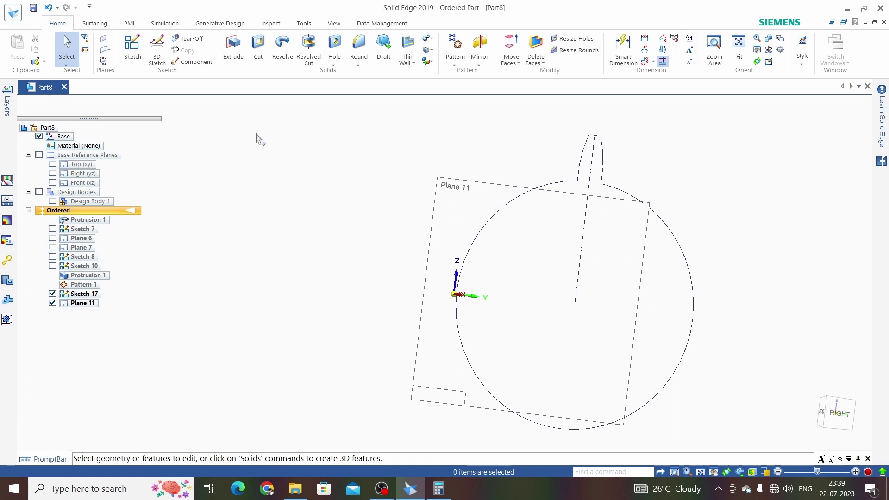
pyautogui.click(132, 50)
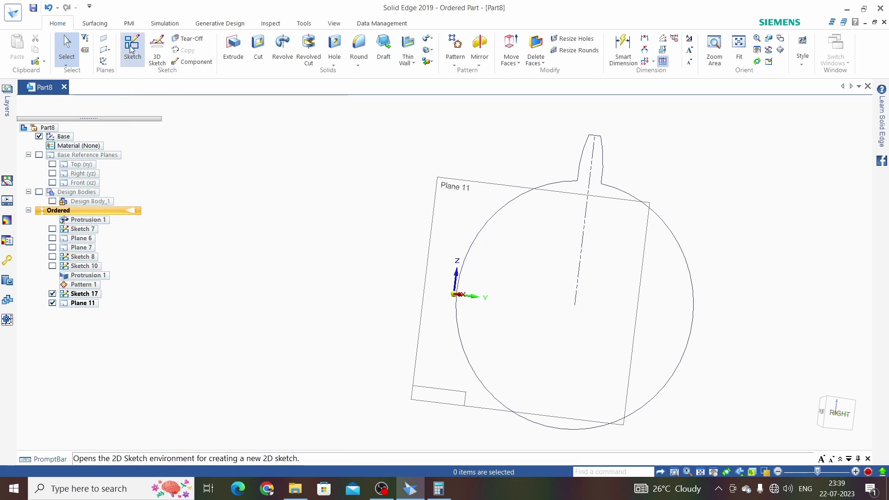
pyautogui.click(440, 184)
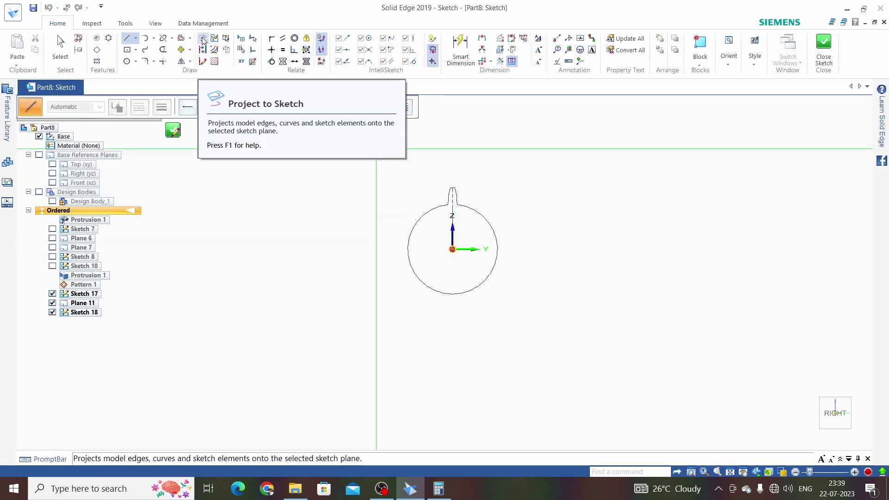
pyautogui.click(203, 39)
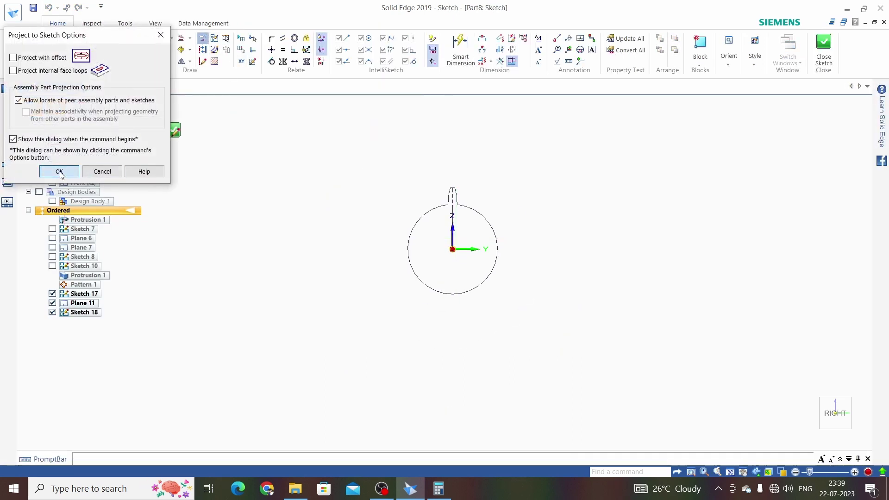
pyautogui.click(59, 172)
pyautogui.moveTo(371, 165); pyautogui.dragTo(546, 309)
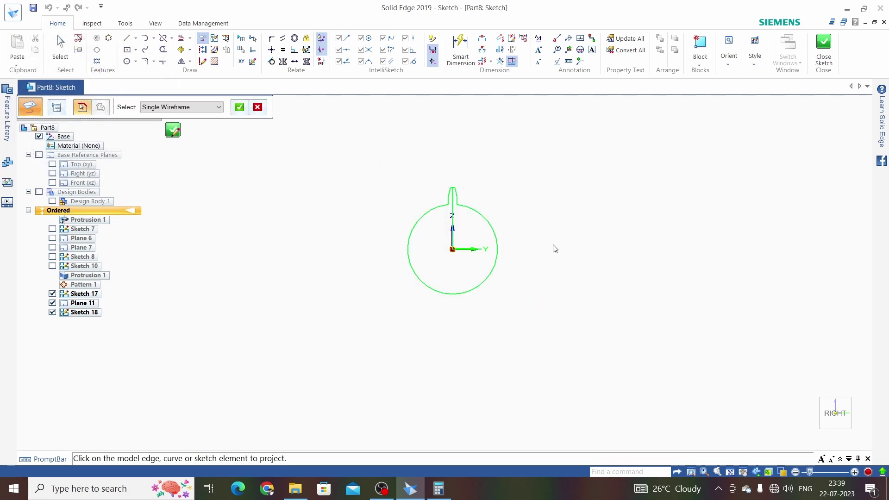
pyautogui.click(239, 108)
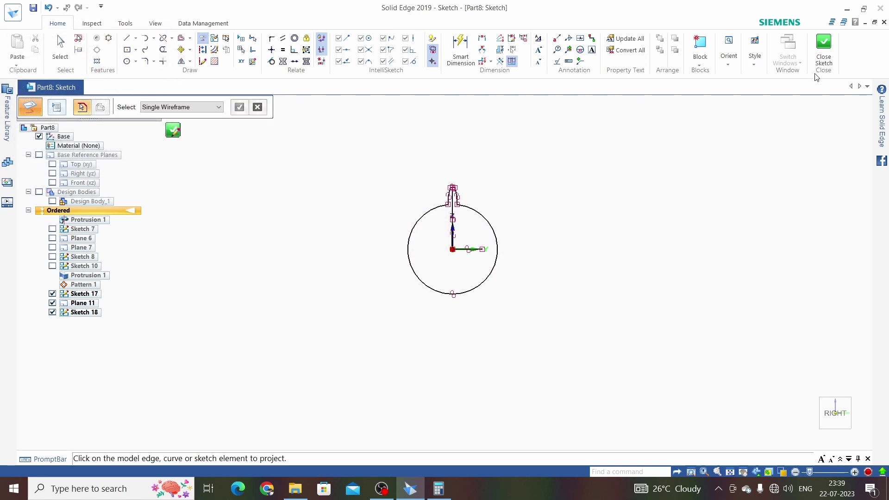
pyautogui.click(824, 44)
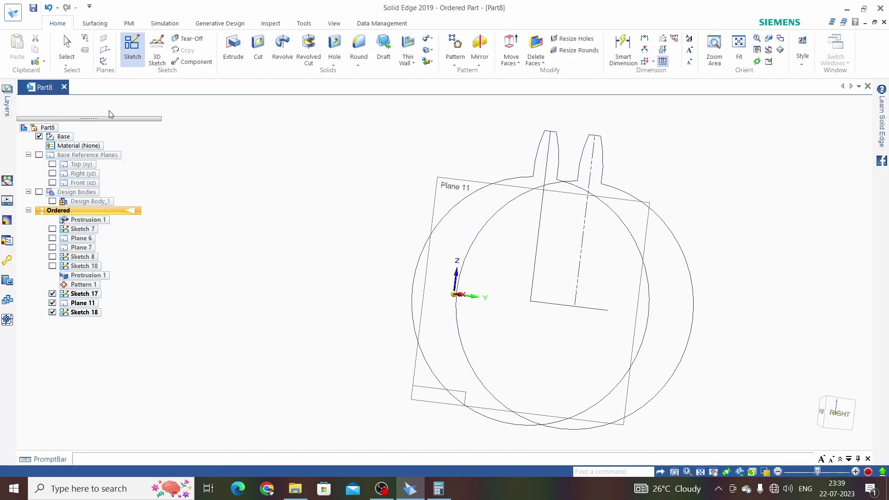
pyautogui.press('Escape')
# - Hide the original tooth sketch and the offset plane, and open the projected sketch's profile for editing
pyautogui.moveTo(355, 206); pyautogui.dragTo(448, 193, button='middle')
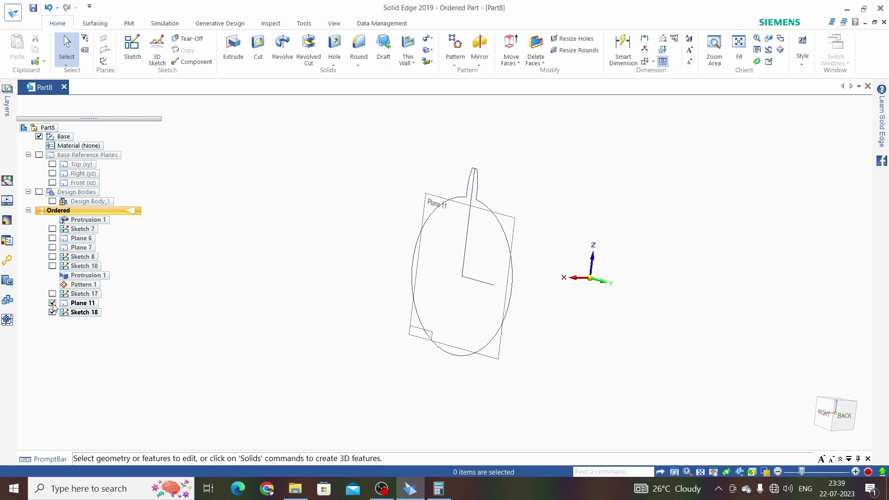
pyautogui.click(76, 317)
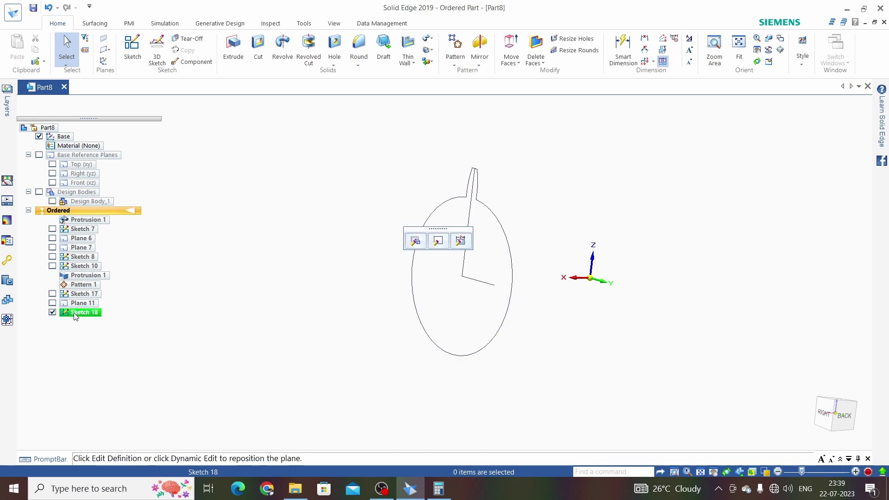
pyautogui.click(445, 243)
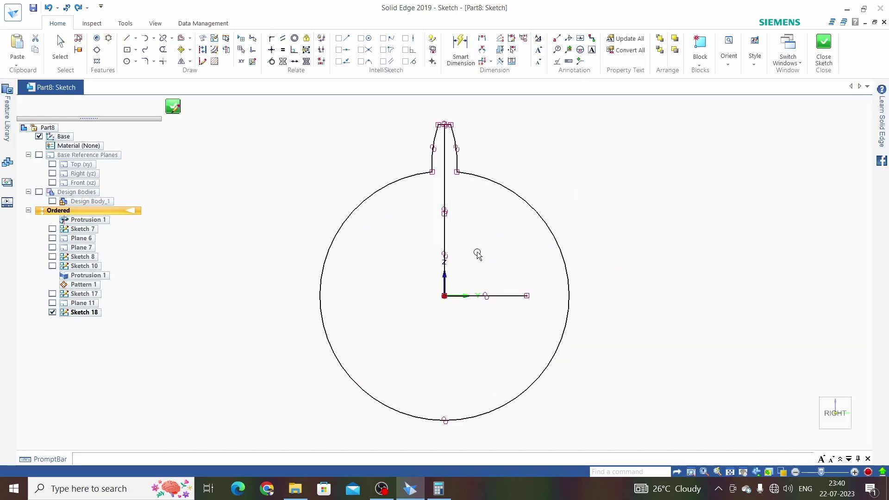
# - Delete the projected centre line and the projected vertical and horizontal axis lines inside the circle
pyautogui.click(445, 243)
pyautogui.press('Delete')
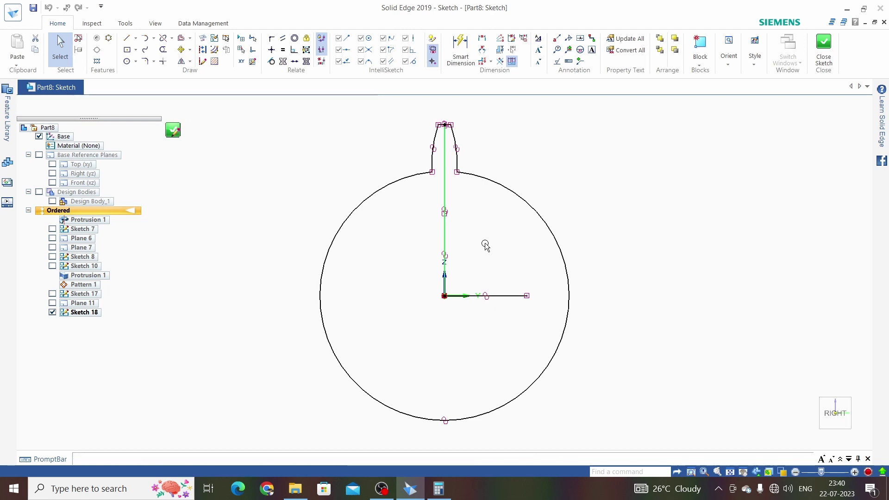
pyautogui.click(498, 295)
pyautogui.press('Delete')
pyautogui.click(447, 242)
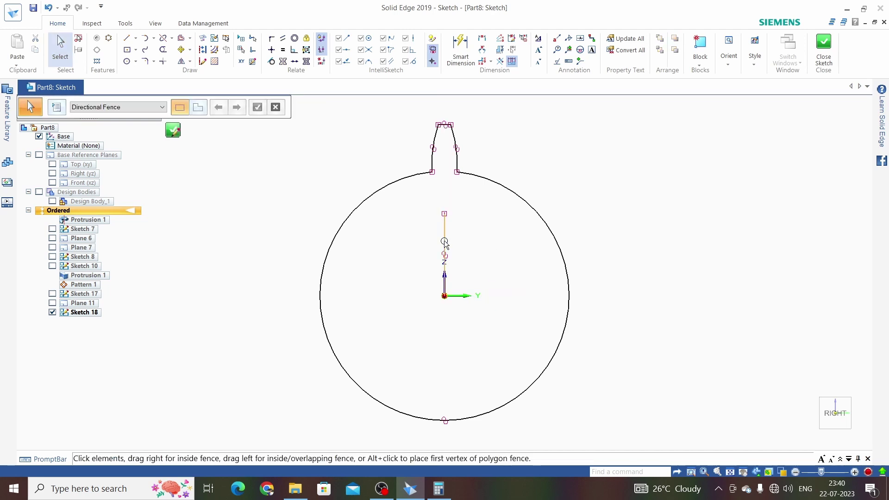
pyautogui.press('Delete')
pyautogui.scroll(-3, 474, 248)
pyautogui.scroll(3, 465, 228)
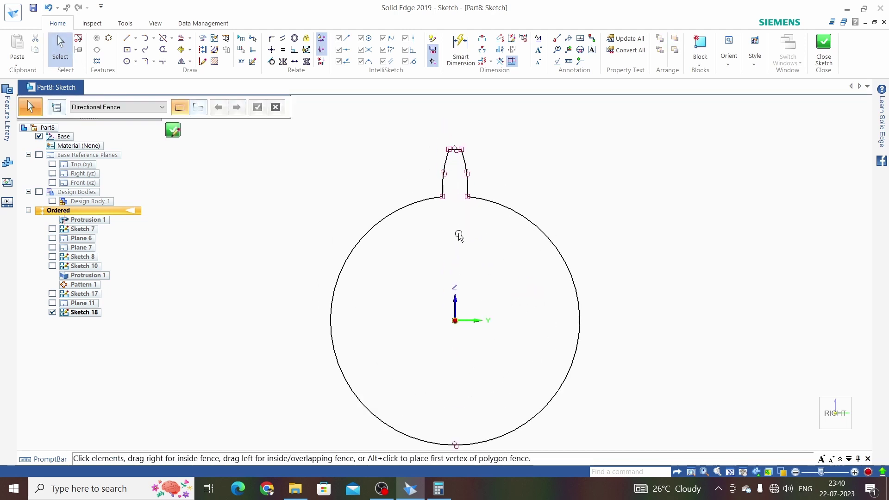
pyautogui.scroll(-4, 458, 235)
pyautogui.scroll(2, 457, 236)
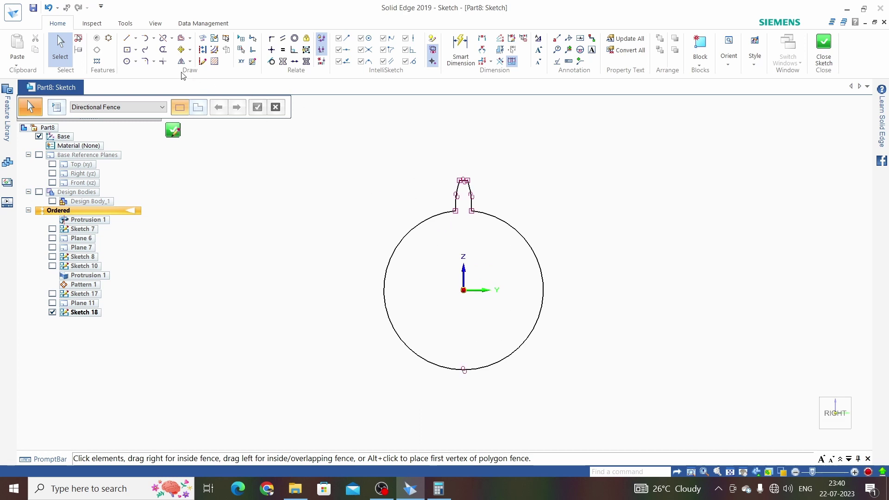
# - Rotate a copy of the whole tooth-and-circle profile 15° clockwise about the circle's centre
pyautogui.click(190, 63)
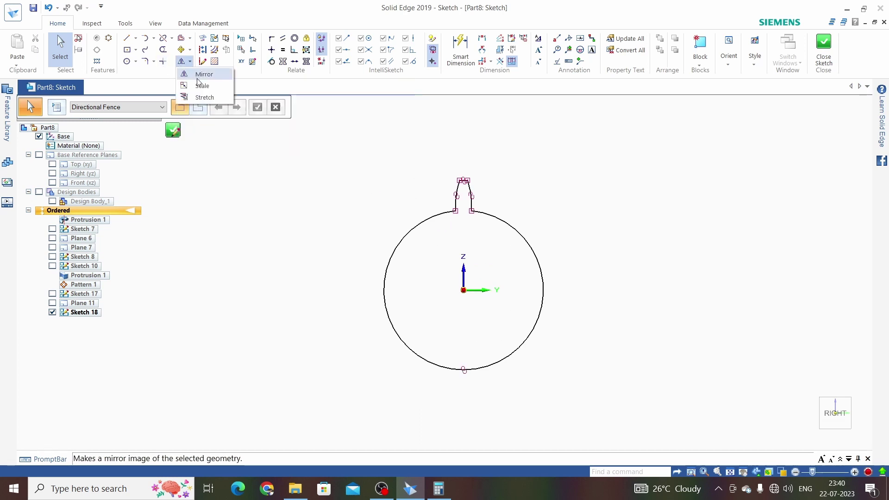
pyautogui.click(190, 50)
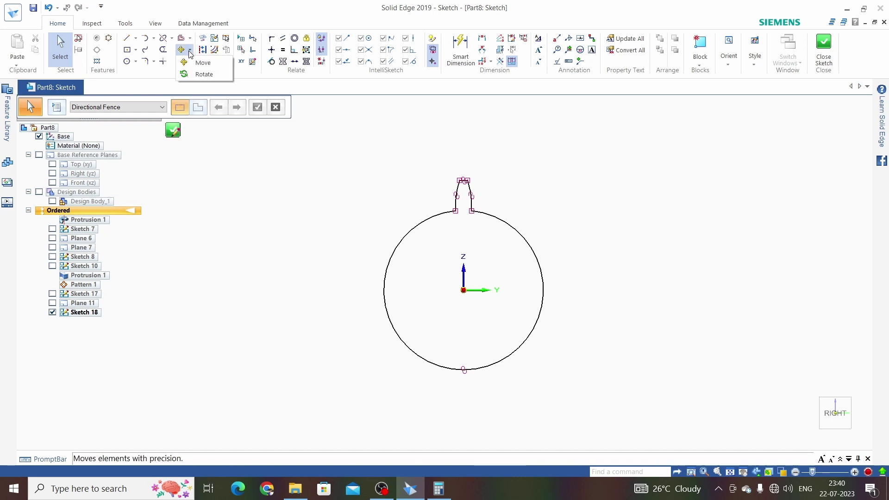
pyautogui.click(200, 74)
pyautogui.moveTo(556, 390); pyautogui.dragTo(557, 389)
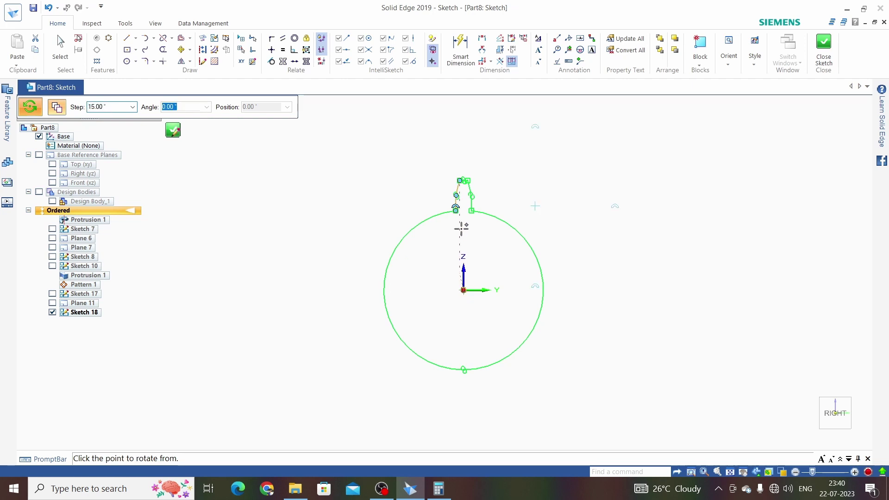
pyautogui.scroll(4, 464, 181)
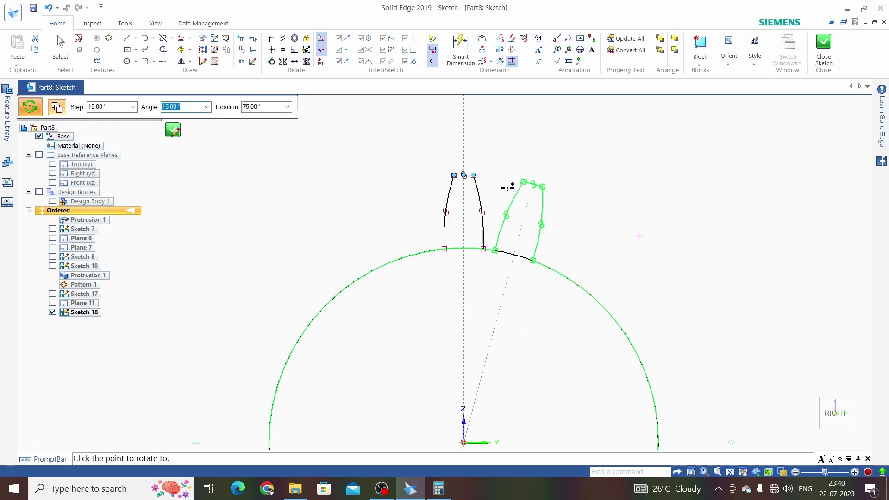
pyautogui.scroll(-2, 515, 176)
pyautogui.scroll(6, 518, 193)
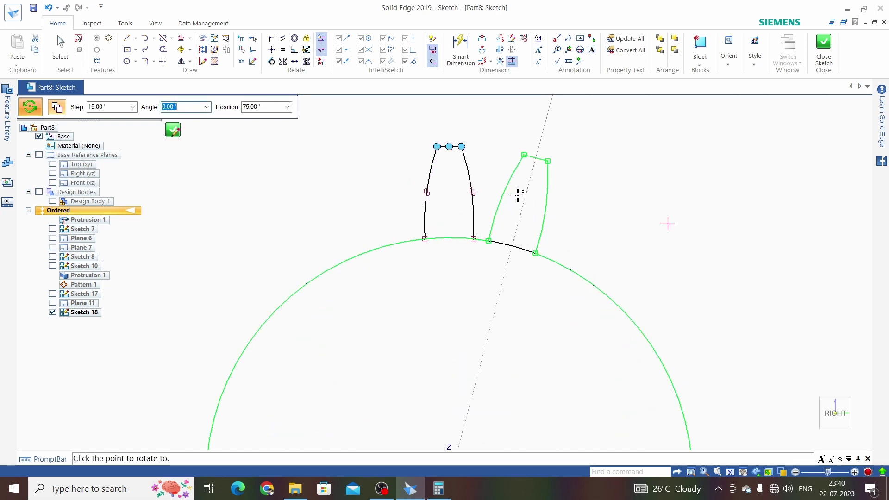
pyautogui.click(499, 219)
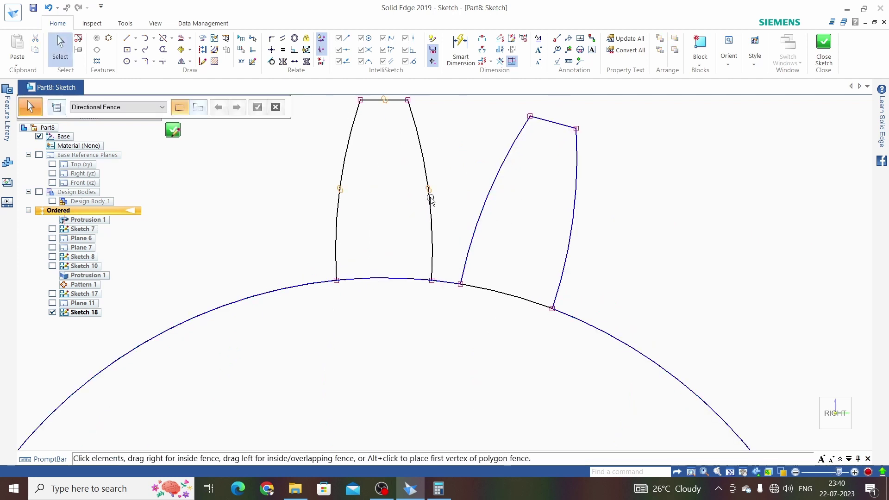
# - Delete the unrotated tooth's outline and the circle segment beneath the rotated tooth, and finish the sketch
pyautogui.click(430, 208)
pyautogui.press('Delete')
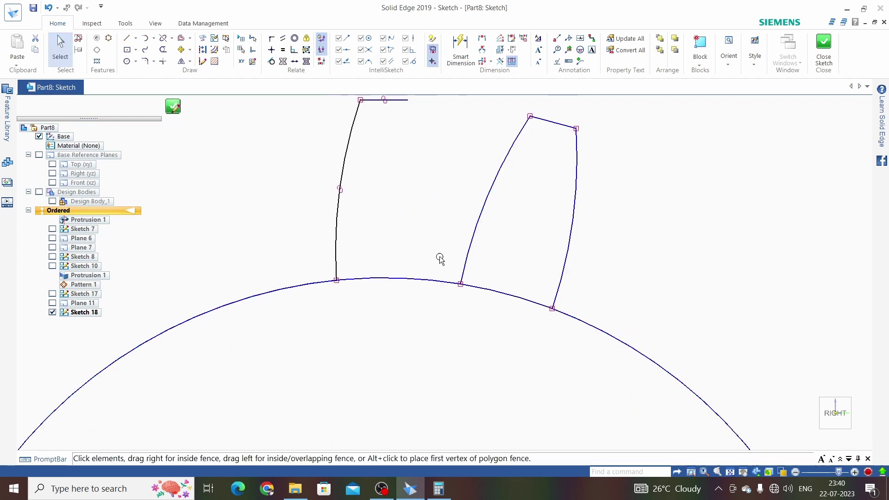
pyautogui.scroll(-1, 439, 257)
pyautogui.moveTo(419, 188); pyautogui.dragTo(353, 123)
pyautogui.press('Delete')
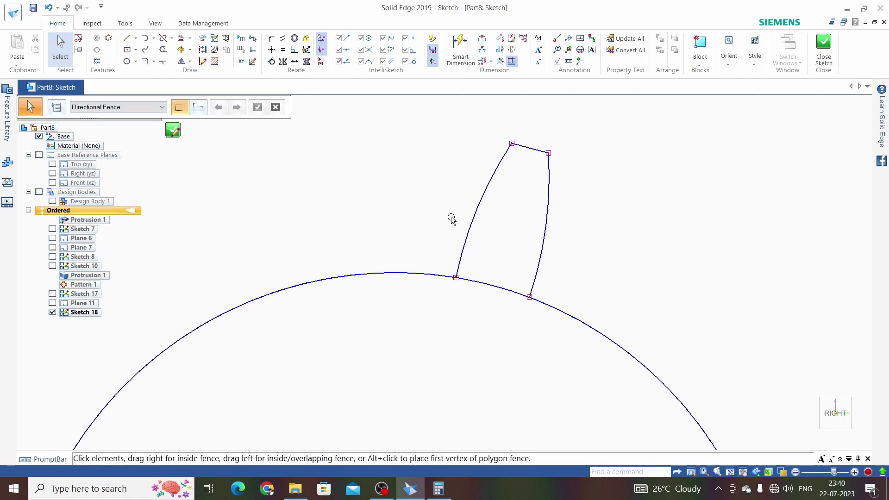
pyautogui.click(490, 283)
pyautogui.click(502, 235)
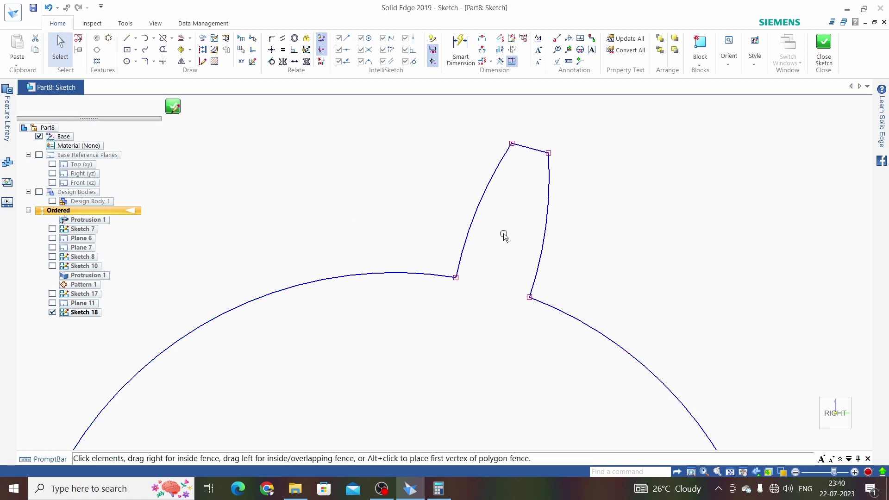
pyautogui.scroll(-4, 504, 231)
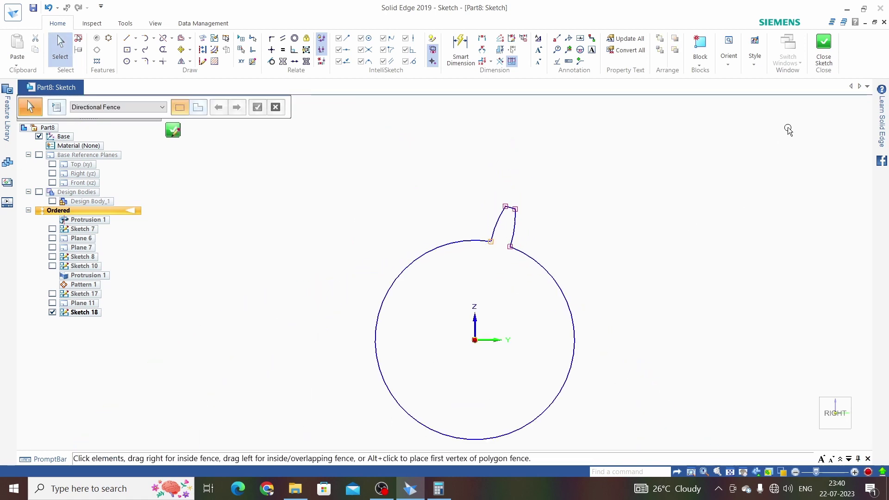
pyautogui.click(820, 69)
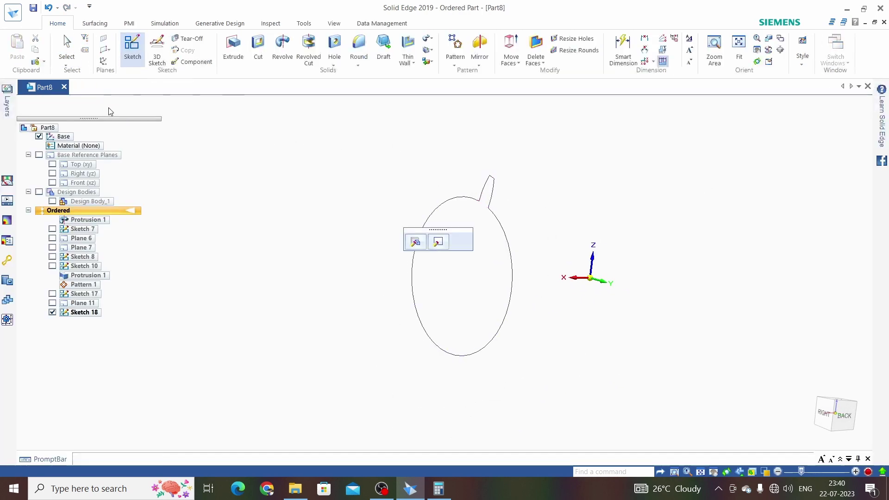
pyautogui.click(324, 214)
# - Show the design body and the original tooth profile sketch again
pyautogui.scroll(-3, 366, 210)
pyautogui.moveTo(365, 210)
pyautogui.mouseDown(button='middle')
pyautogui.moveTo(454, 174)
pyautogui.moveTo(378, 198)
pyautogui.mouseUp(button='middle')
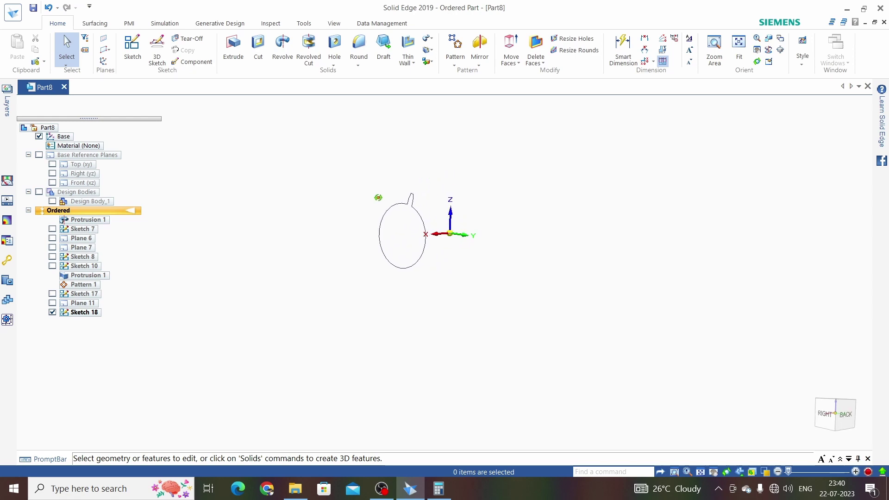
pyautogui.click(39, 192)
pyautogui.scroll(2, 258, 208)
pyautogui.moveTo(258, 208); pyautogui.dragTo(549, 230, button='middle')
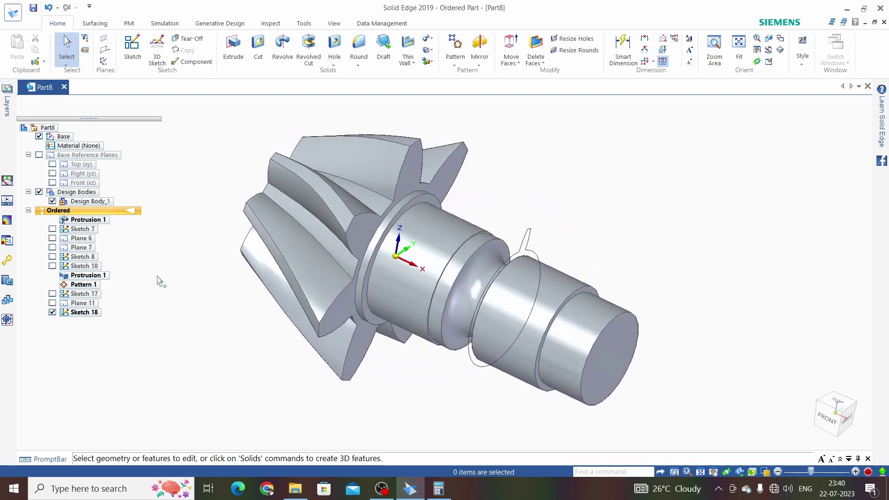
pyautogui.click(53, 294)
pyautogui.scroll(5, 593, 204)
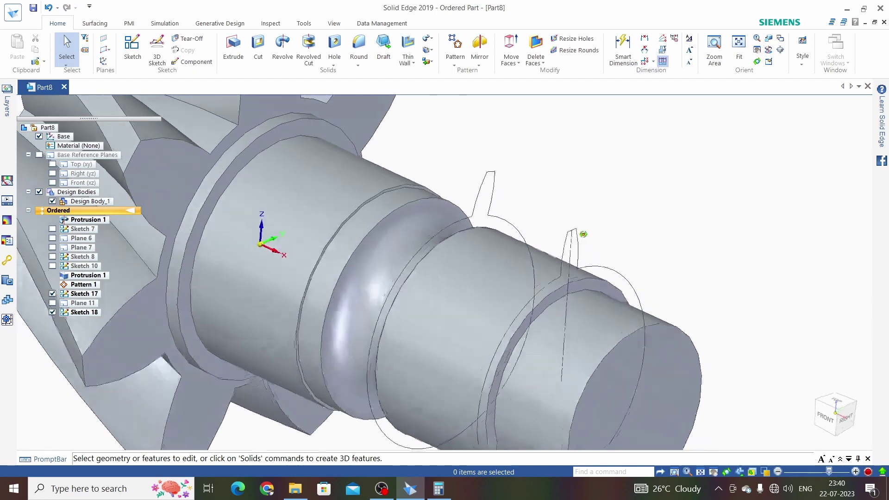
pyautogui.scroll(-5, 593, 204)
pyautogui.moveTo(592, 205); pyautogui.dragTo(535, 148, button='middle')
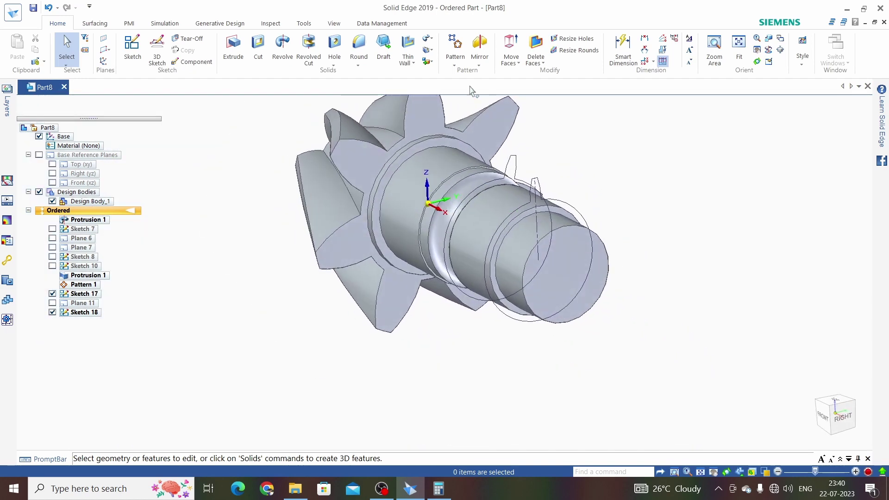
# - Loft a solid between the original tooth profile and the rotated profile on the offset plane, starting from matching tip corners
pyautogui.click(427, 39)
pyautogui.click(445, 74)
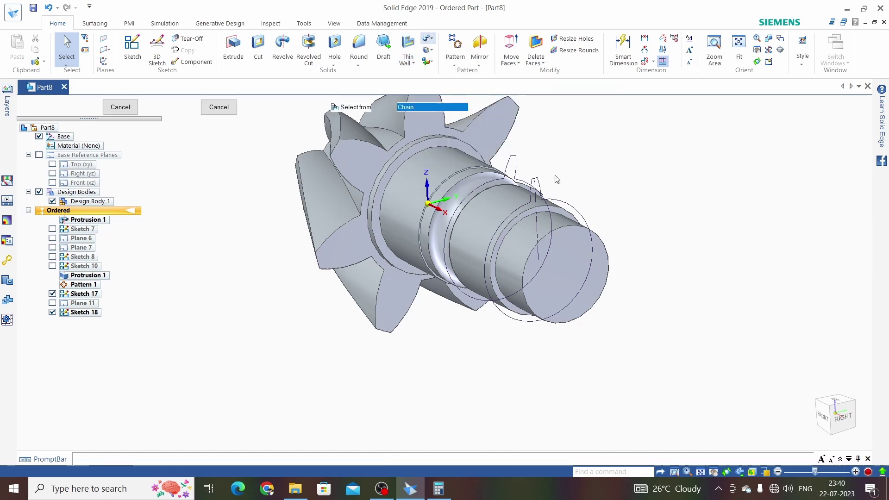
pyautogui.scroll(4, 533, 175)
pyautogui.scroll(2, 532, 175)
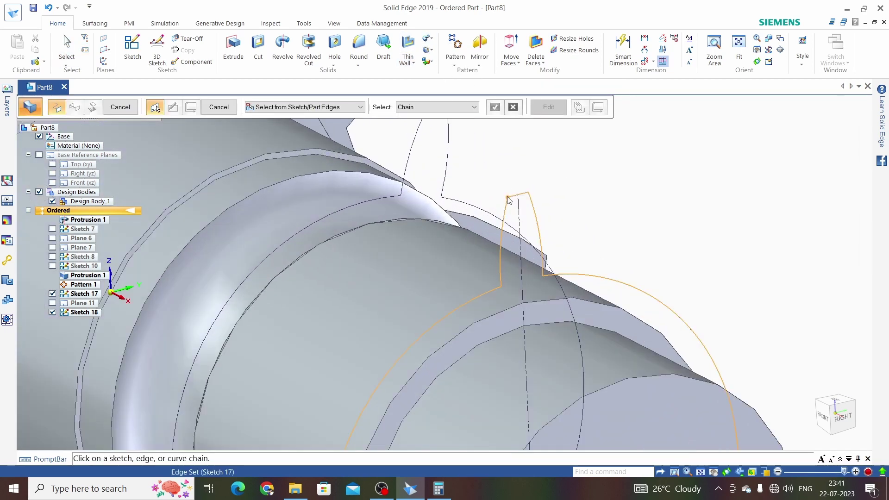
pyautogui.click(509, 199)
pyautogui.scroll(-4, 556, 189)
pyautogui.scroll(4, 584, 181)
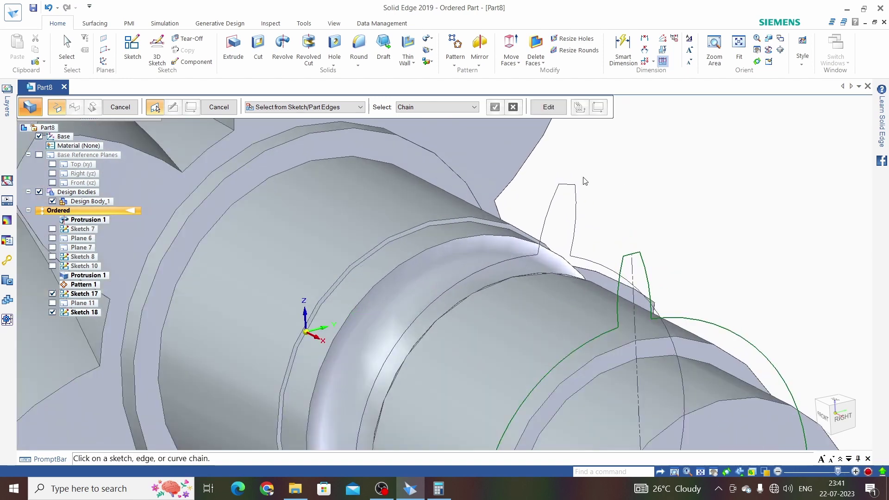
pyautogui.click(560, 187)
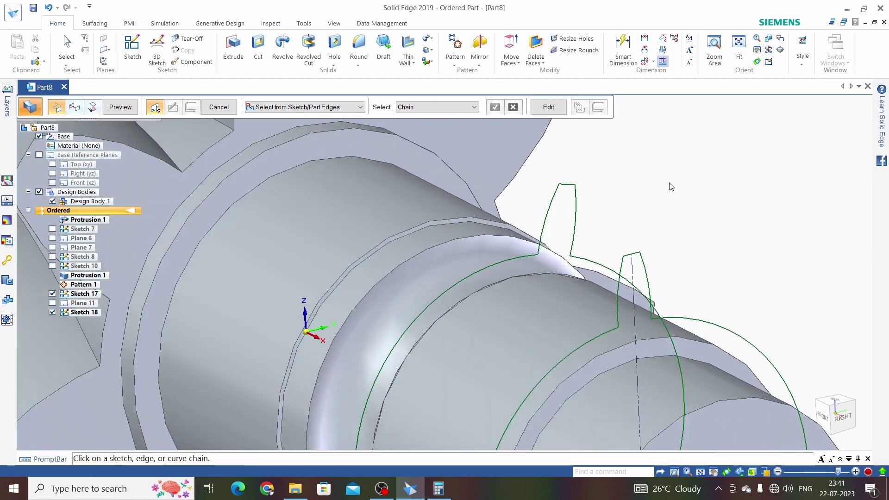
pyautogui.click(129, 108)
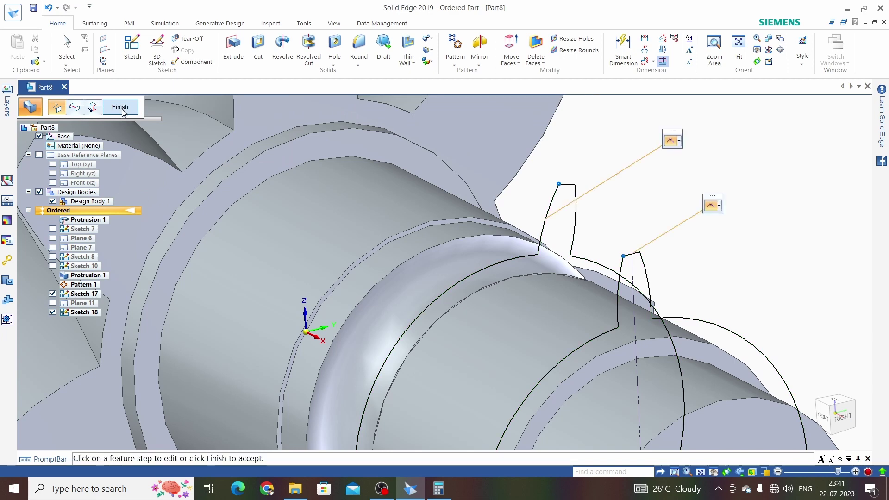
pyautogui.click(123, 107)
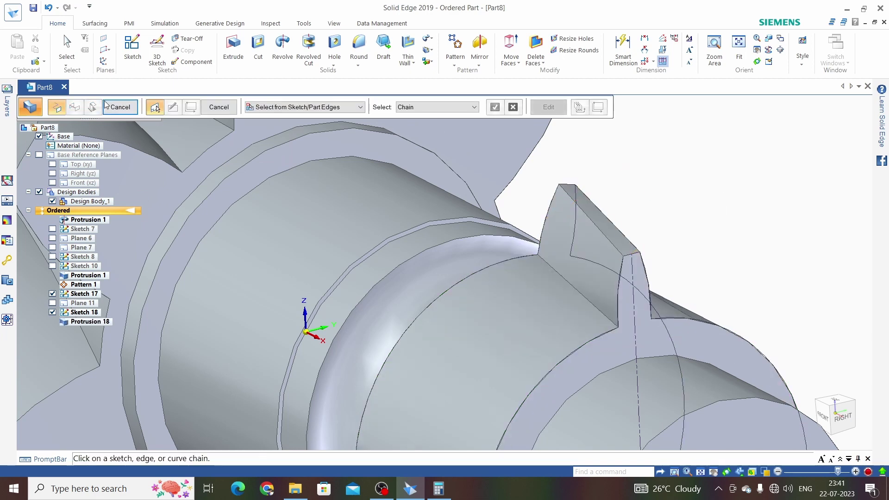
# - Begin a feature pattern of the lofted tooth, with the pattern profile placed on the shaft's flat end face
pyautogui.click(113, 107)
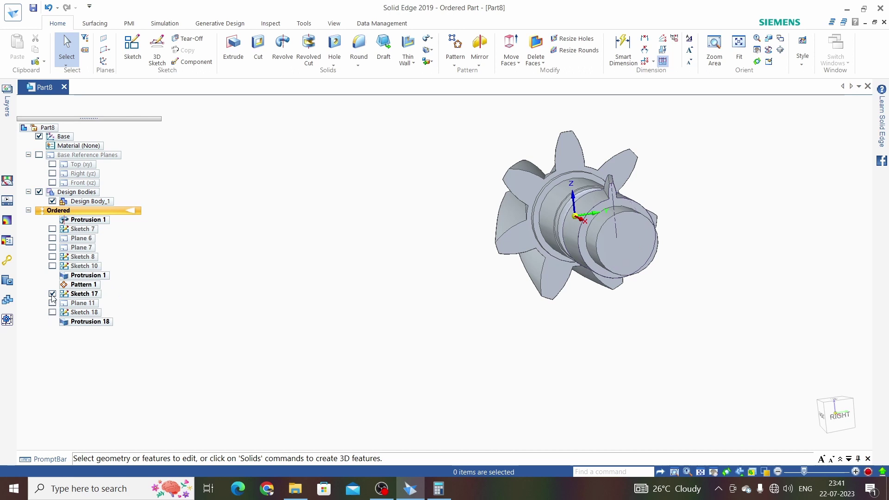
pyautogui.click(455, 66)
pyautogui.click(470, 74)
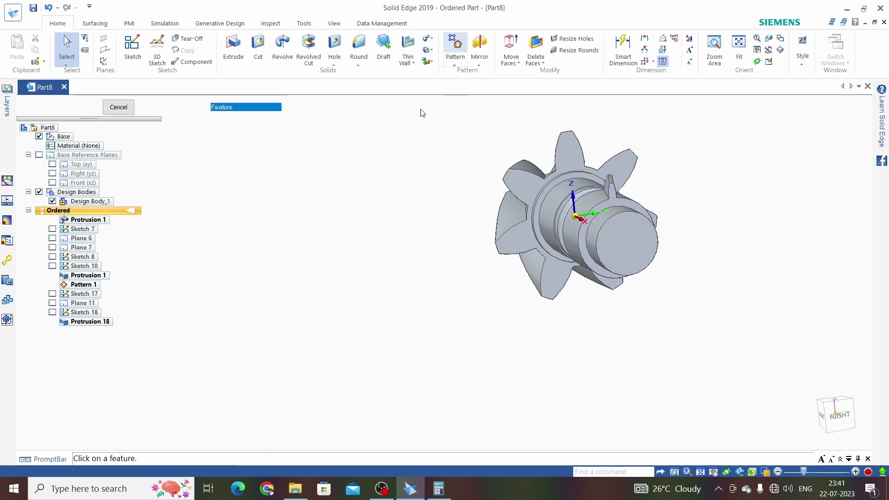
pyautogui.click(95, 323)
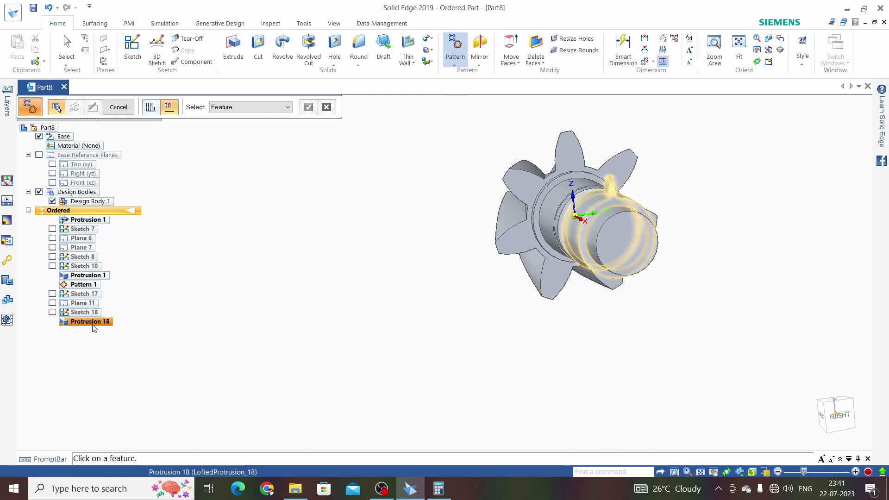
pyautogui.click(308, 107)
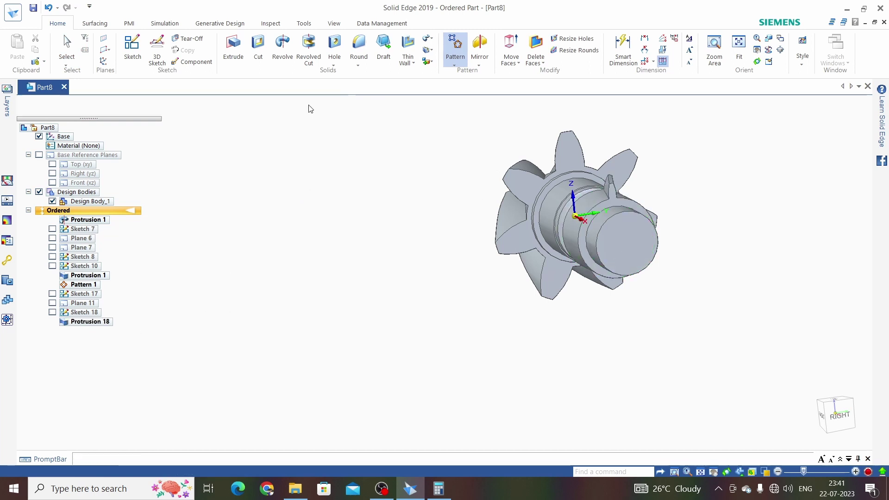
pyautogui.click(620, 233)
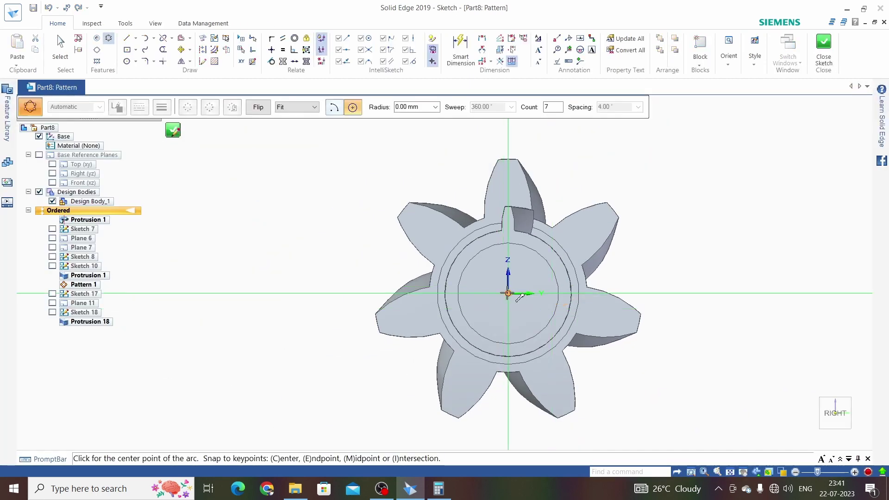
# - Lay out a full circular pattern centred on the shaft axis, radius about 94 mm, with 12 instances, and finish it
pyautogui.click(508, 293)
pyautogui.click(539, 147)
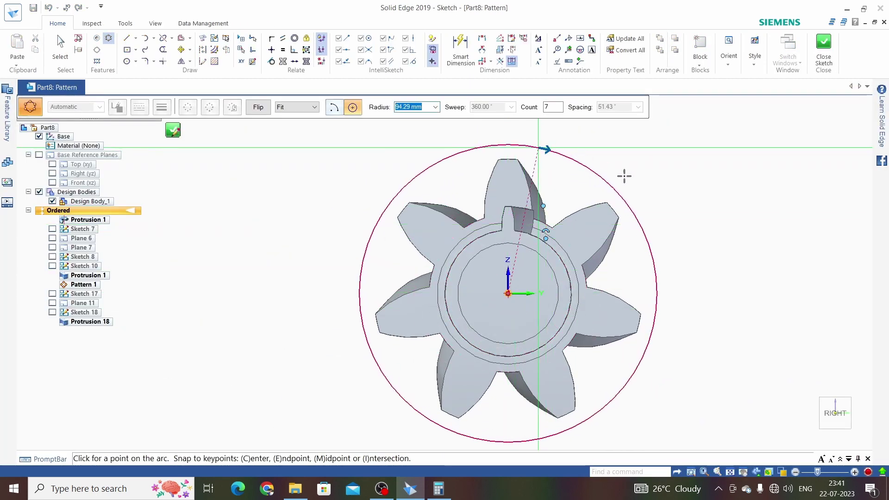
pyautogui.click(630, 187)
pyautogui.press('Escape')
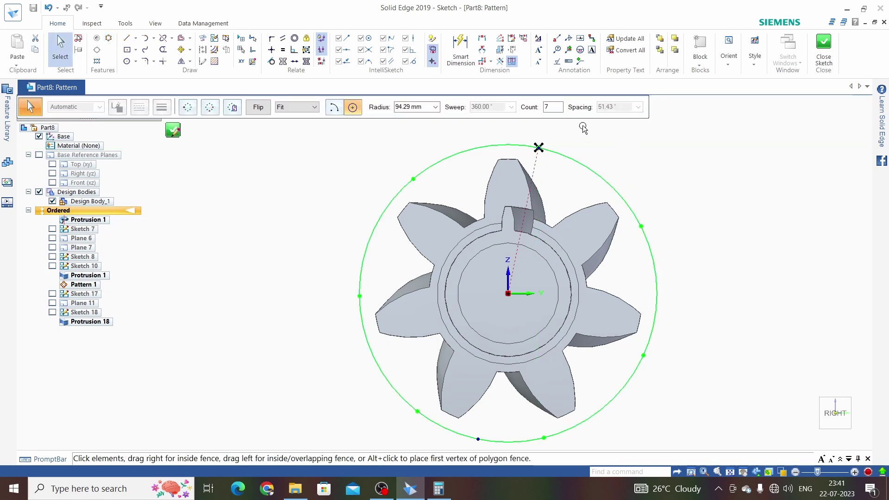
pyautogui.click(546, 107)
pyautogui.click(823, 50)
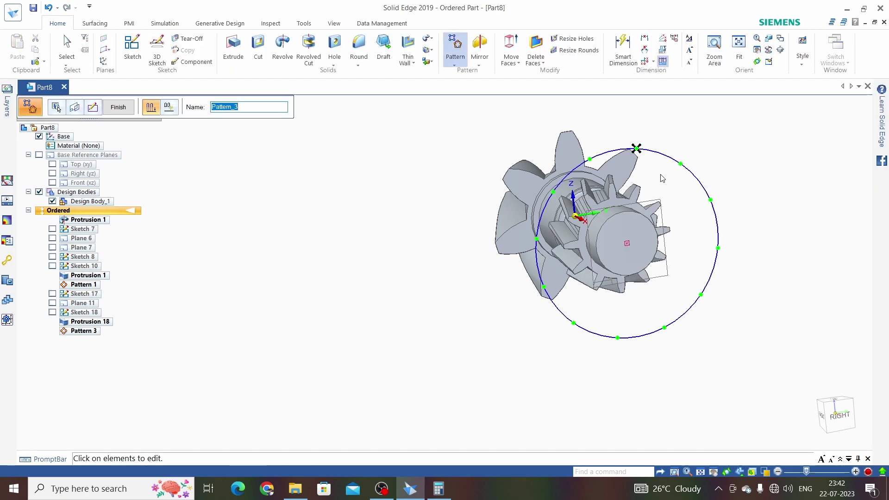
pyautogui.click(119, 108)
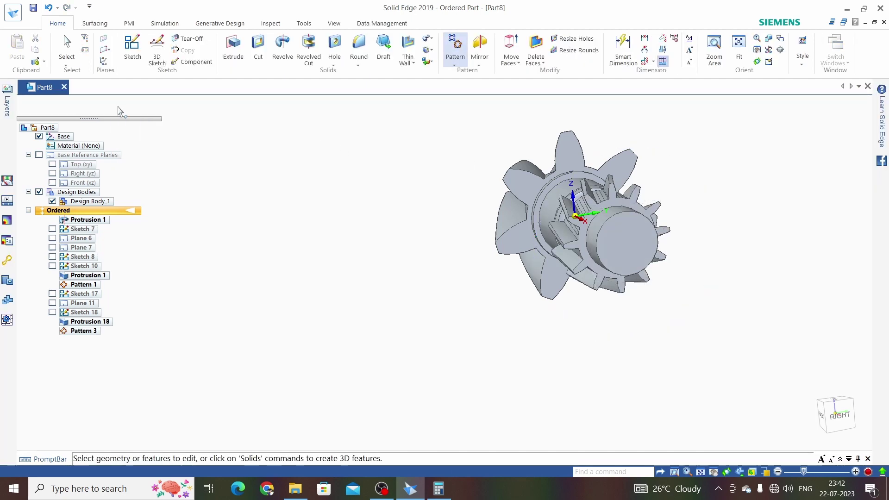
# - Examine the patterned teeth and the twisted blades on the shaft from several sides
pyautogui.scroll(3, 615, 238)
pyautogui.moveTo(615, 238); pyautogui.dragTo(708, 204, button='middle')
pyautogui.scroll(-3, 570, 236)
pyautogui.moveTo(570, 236); pyautogui.dragTo(520, 161, button='middle')
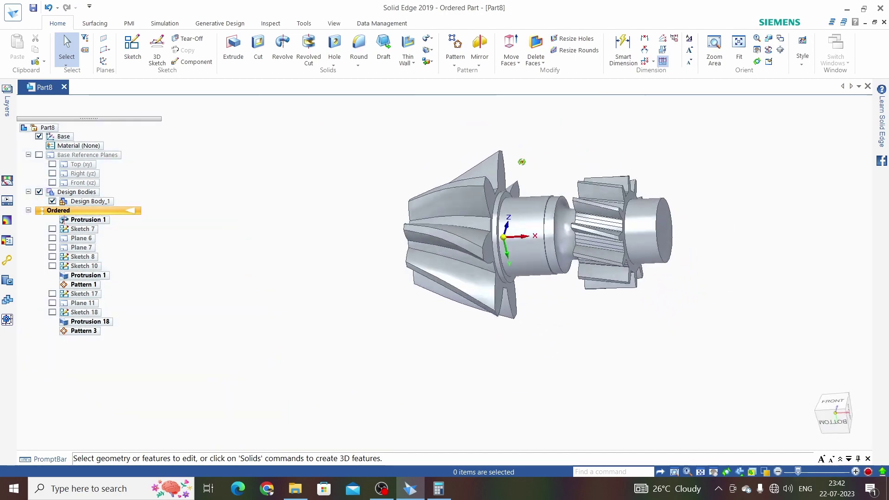
pyautogui.scroll(5, 546, 185)
pyautogui.moveTo(589, 206)
pyautogui.mouseDown(button='middle')
pyautogui.moveTo(579, 199)
pyautogui.moveTo(602, 200)
pyautogui.moveTo(579, 204)
pyautogui.mouseUp(button='middle')
pyautogui.scroll(-4, 602, 200)
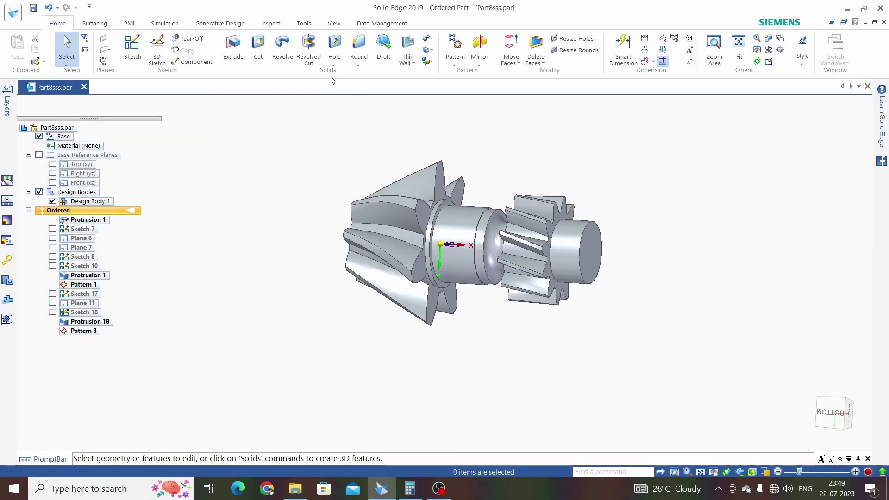
# - Place a hole at the centre of the shaft's end face beside the smaller teeth
pyautogui.click(348, 75)
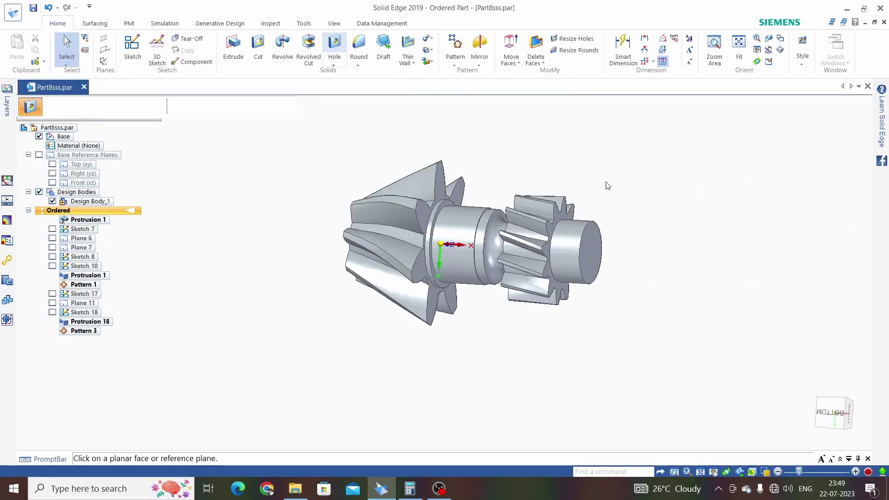
pyautogui.click(546, 247)
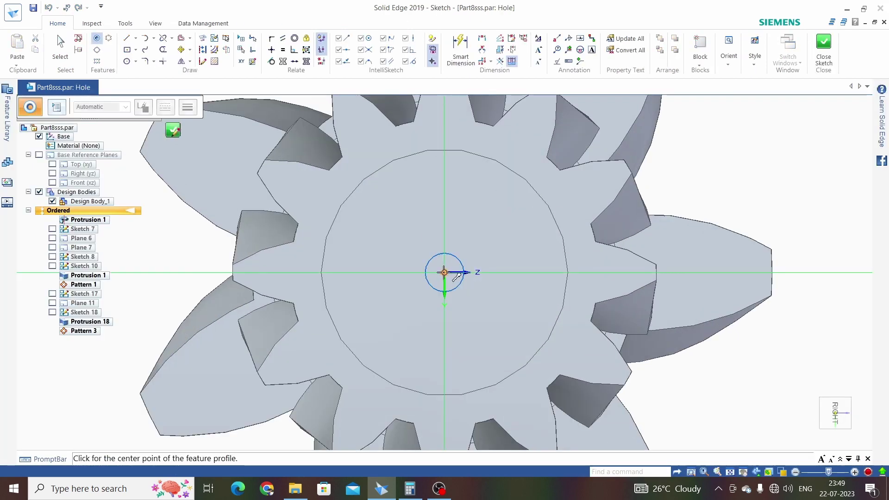
pyautogui.click(444, 272)
pyautogui.click(826, 47)
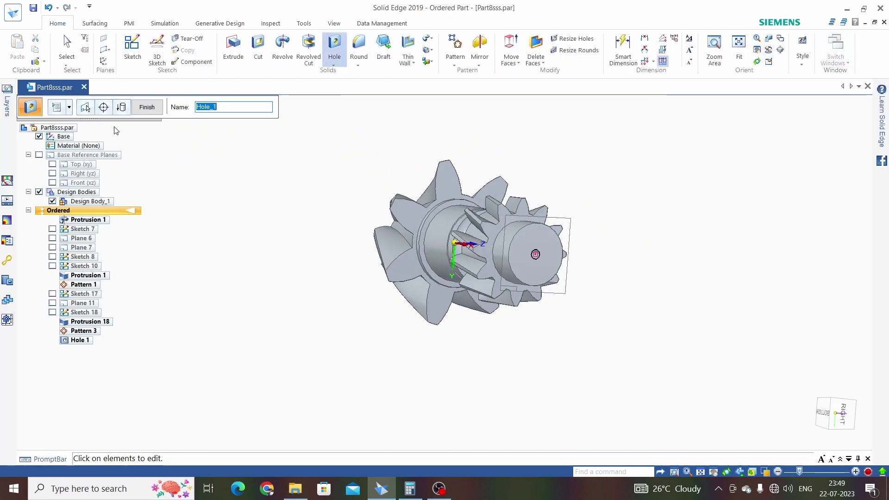
# - Make the centre hole an ISO Metric drill-size 22 mm hole running through the entire shaft, and finish it
pyautogui.click(57, 108)
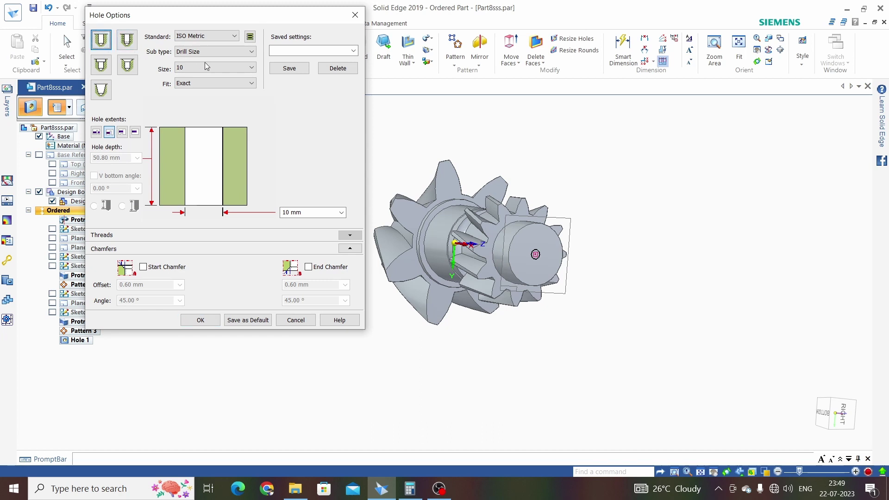
pyautogui.click(252, 52)
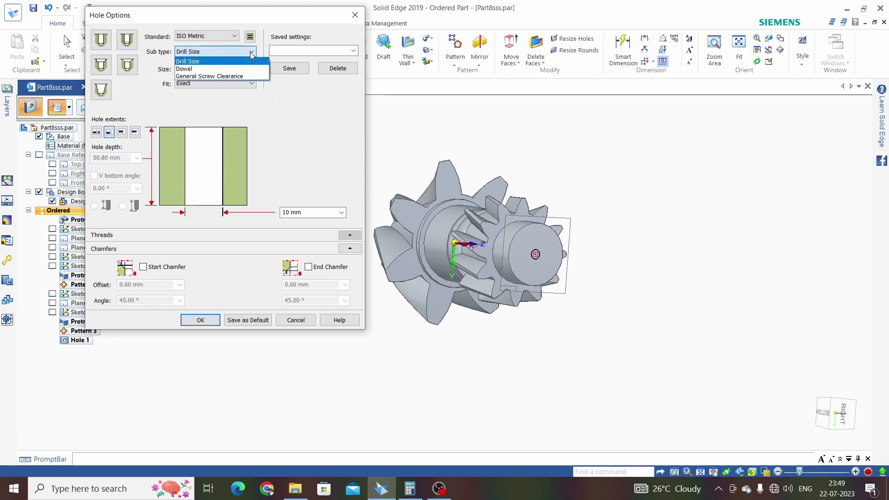
pyautogui.click(253, 52)
pyautogui.click(252, 70)
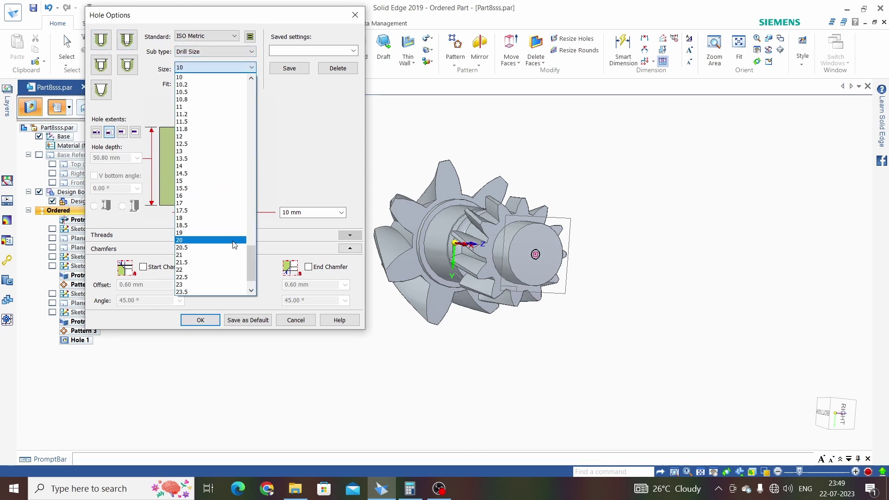
pyautogui.click(195, 270)
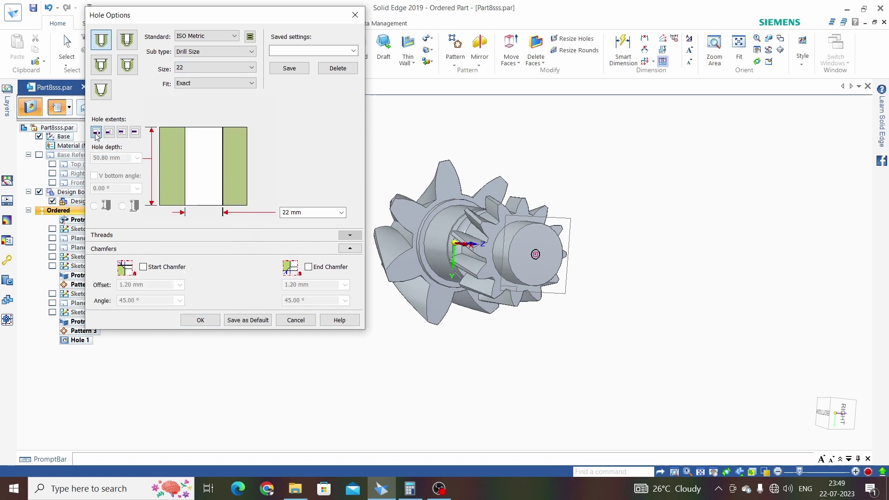
pyautogui.click(198, 320)
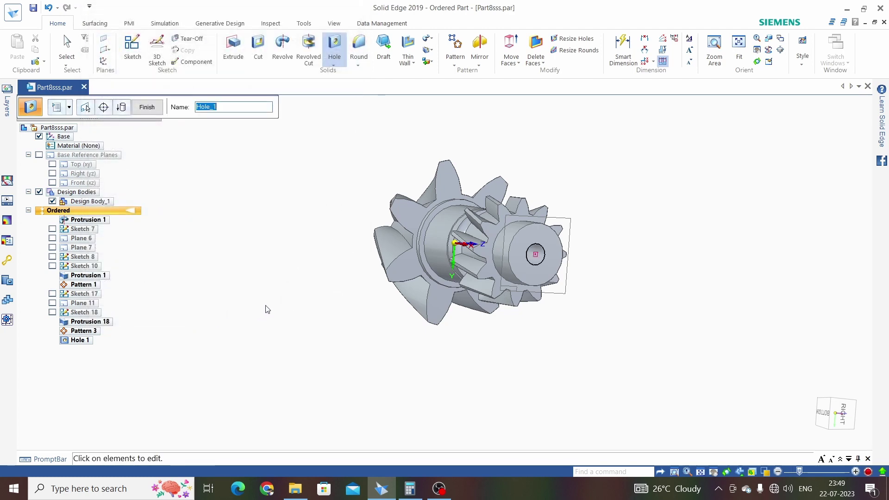
pyautogui.moveTo(403, 226); pyautogui.dragTo(551, 203, button='middle')
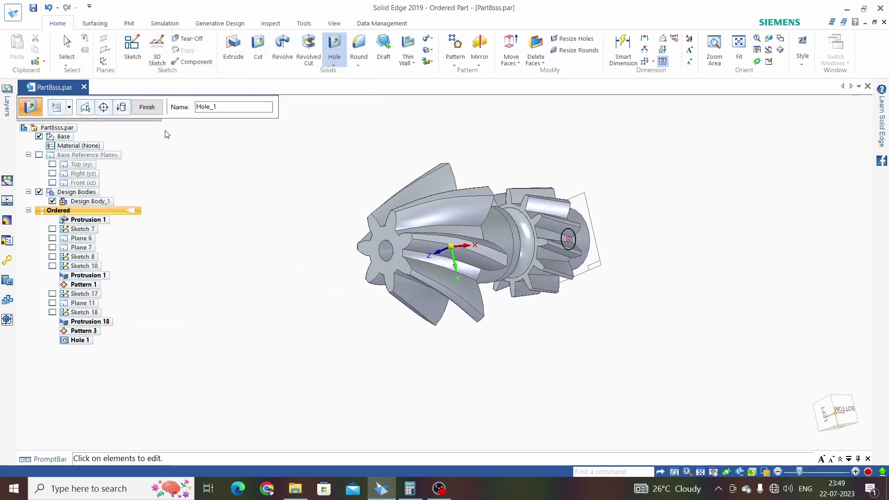
pyautogui.click(155, 109)
pyautogui.press('Escape')
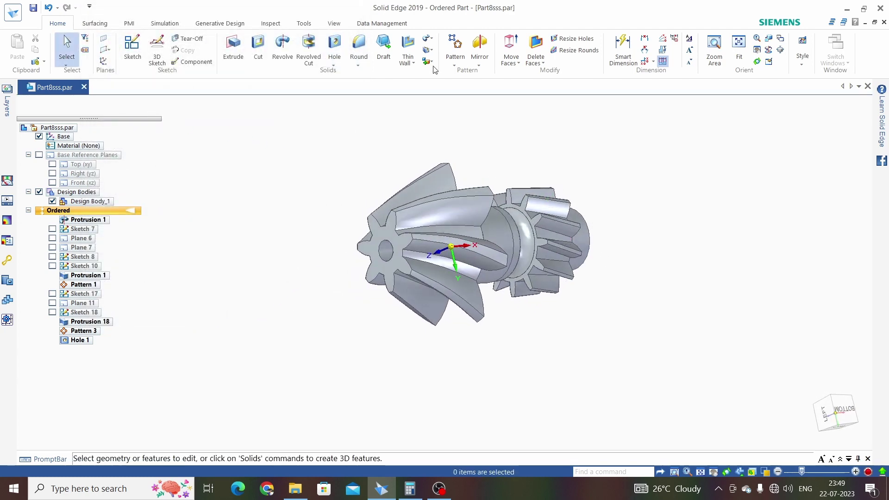
# - Paint the whole body with the Steel (red hot) style
pyautogui.click(334, 24)
pyautogui.click(371, 61)
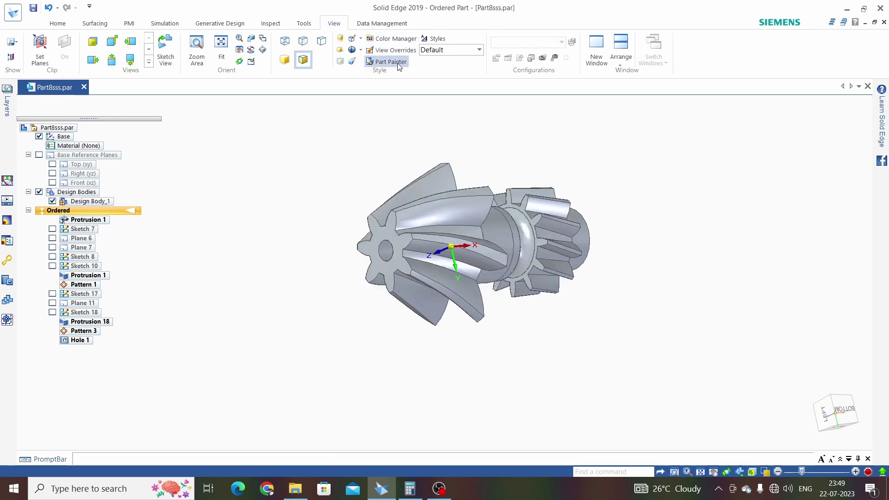
pyautogui.click(132, 108)
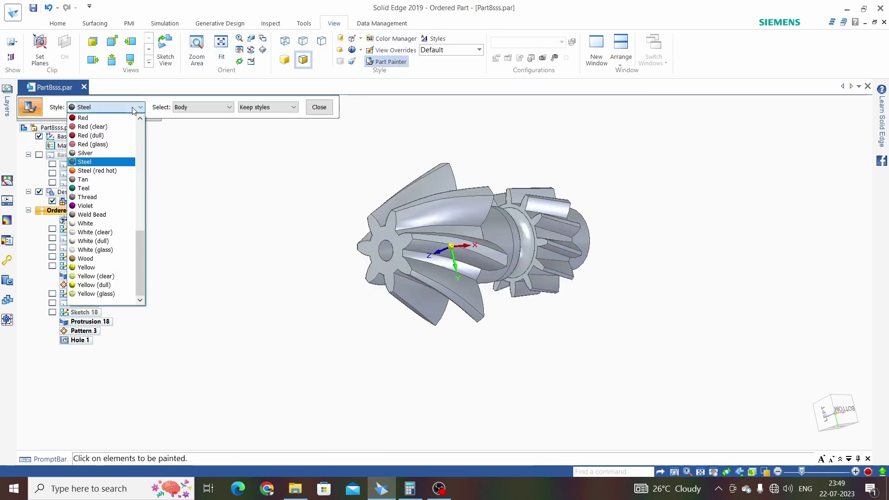
pyautogui.click(95, 171)
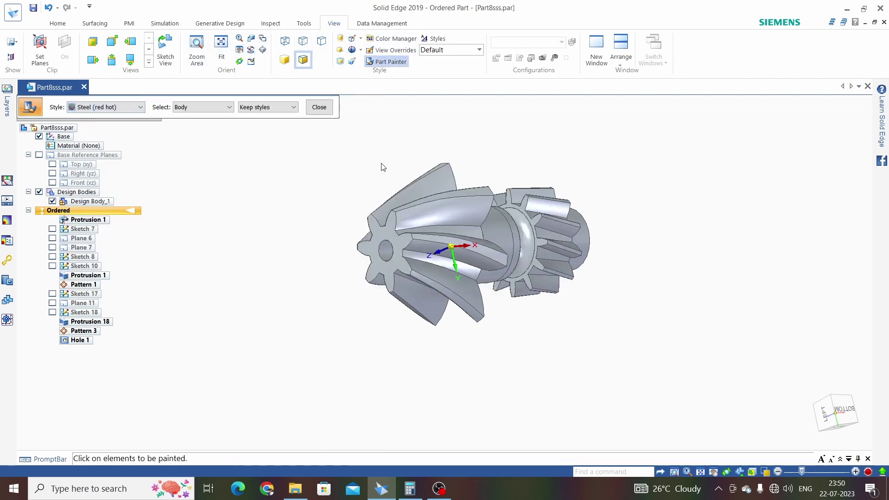
pyautogui.click(457, 215)
pyautogui.moveTo(526, 152)
pyautogui.mouseDown(button='middle')
pyautogui.moveTo(447, 187)
pyautogui.moveTo(484, 135)
pyautogui.moveTo(322, 144)
pyautogui.mouseUp(button='middle')
pyautogui.click(319, 108)
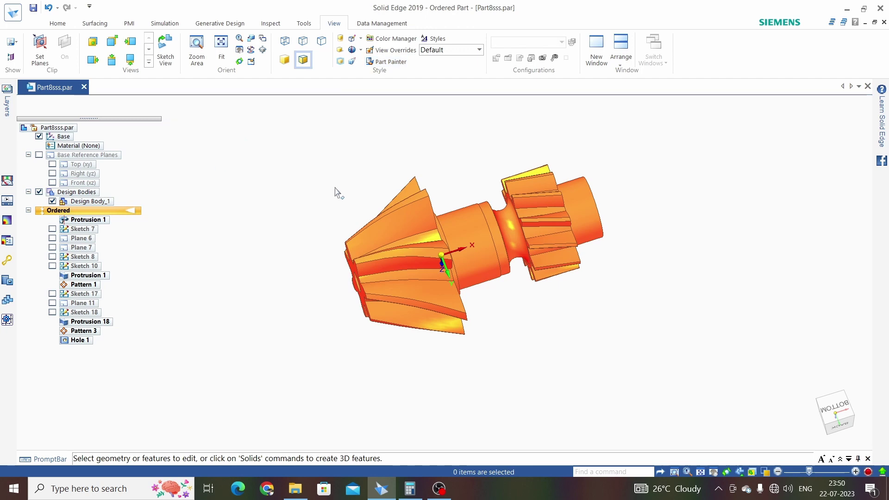
# - Chamfer the outer circular edge of the shaft's end face beside the smaller teeth with a 5 mm setback
pyautogui.moveTo(510, 156)
pyautogui.mouseDown(button='middle')
pyautogui.moveTo(434, 139)
pyautogui.moveTo(399, 160)
pyautogui.moveTo(574, 131)
pyautogui.moveTo(440, 119)
pyautogui.mouseUp(button='middle')
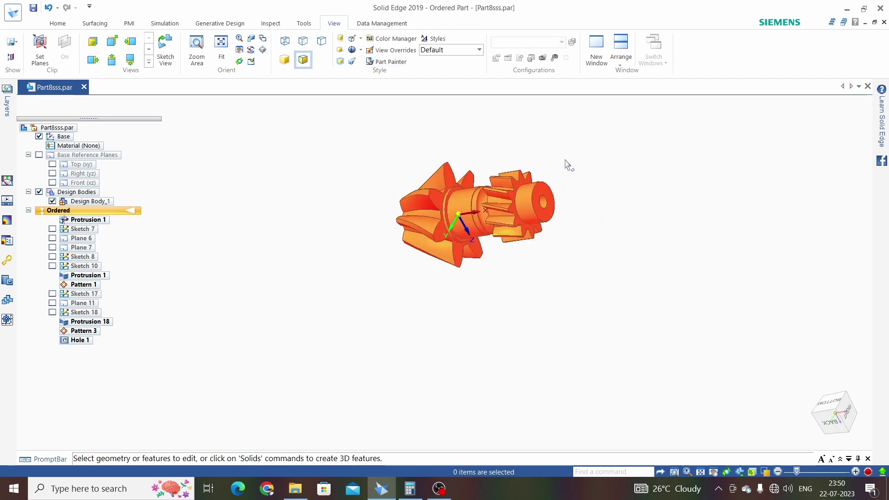
pyautogui.moveTo(570, 164); pyautogui.dragTo(509, 157, button='middle')
pyautogui.scroll(3, 509, 157)
pyautogui.click(58, 25)
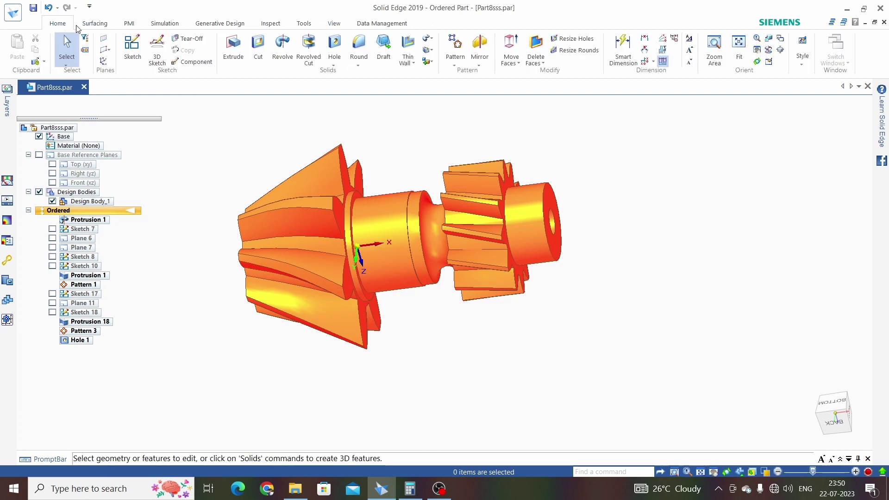
pyautogui.click(358, 64)
pyautogui.click(372, 87)
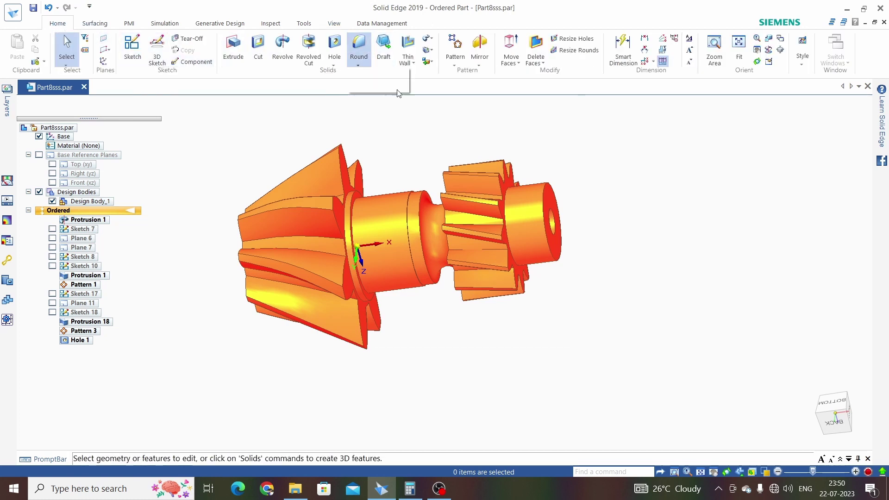
pyautogui.scroll(2, 539, 185)
pyautogui.click(542, 204)
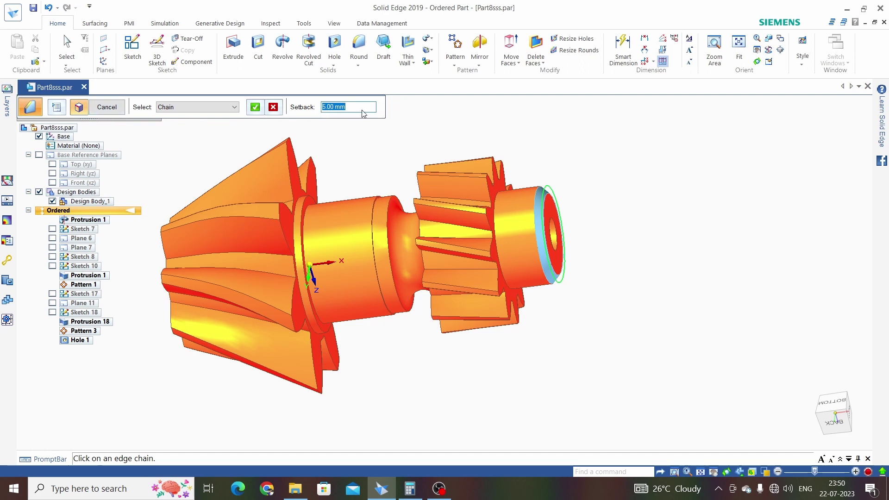
pyautogui.click(255, 108)
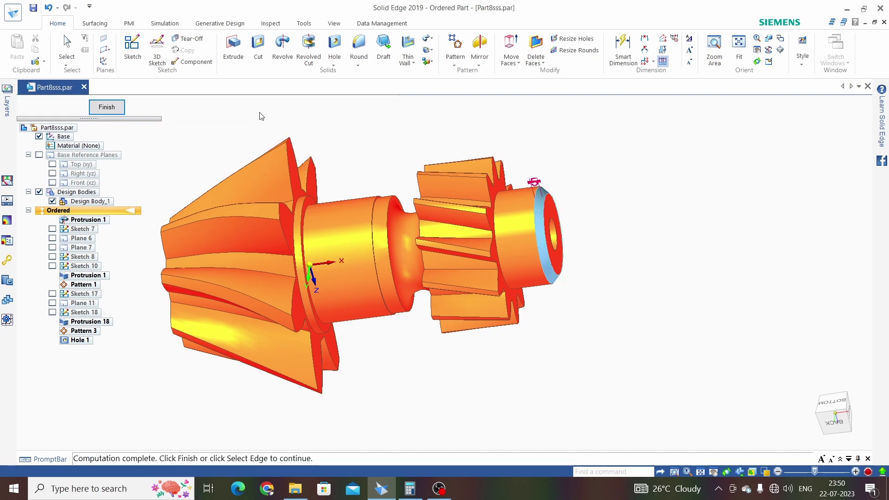
pyautogui.click(107, 107)
pyautogui.click(107, 109)
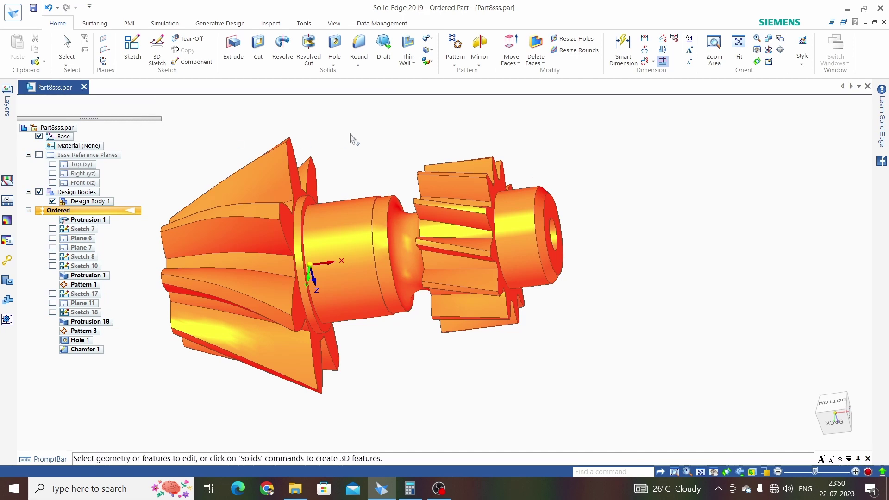
pyautogui.moveTo(423, 157); pyautogui.dragTo(308, 126, button='middle')
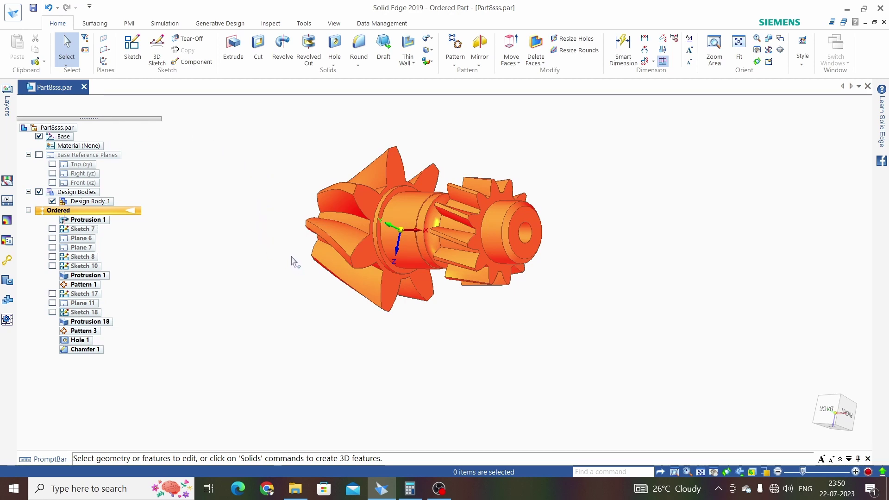
pyautogui.moveTo(291, 259); pyautogui.dragTo(486, 229, button='middle')
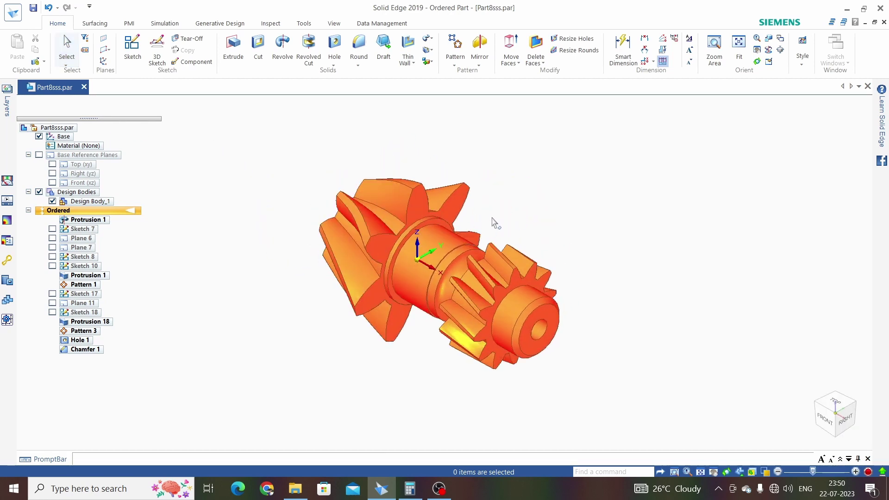
pyautogui.moveTo(587, 323); pyautogui.dragTo(390, 150, button='middle')
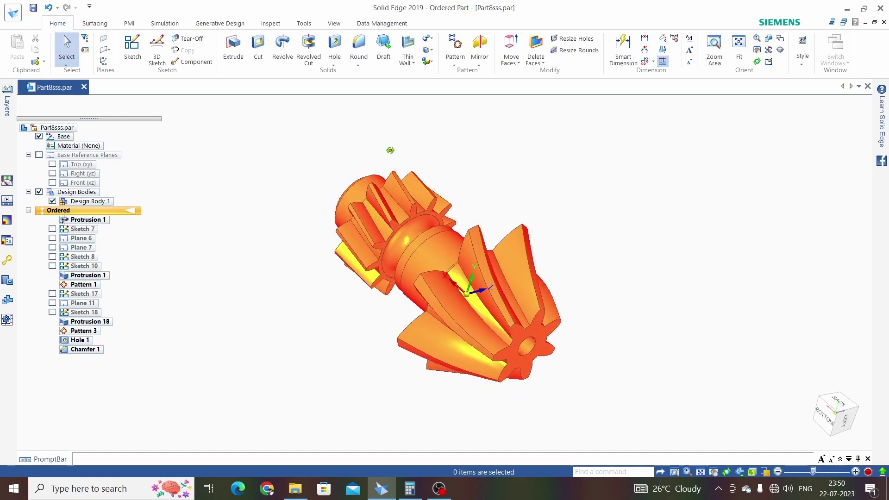